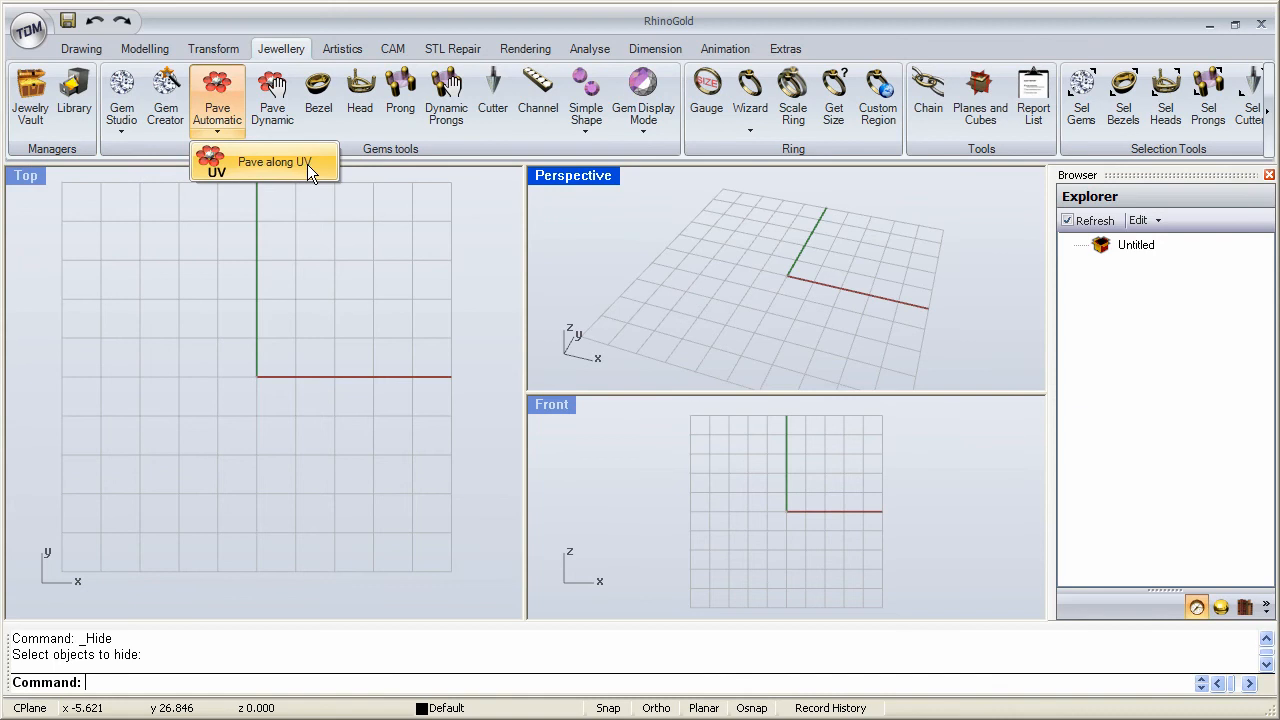
Step: Draw a rectangular plane surface across the origin in the Top view, with its first corner at about -14.7, 14.3
{"action": "left_click", "coordinate": [252, 247]}
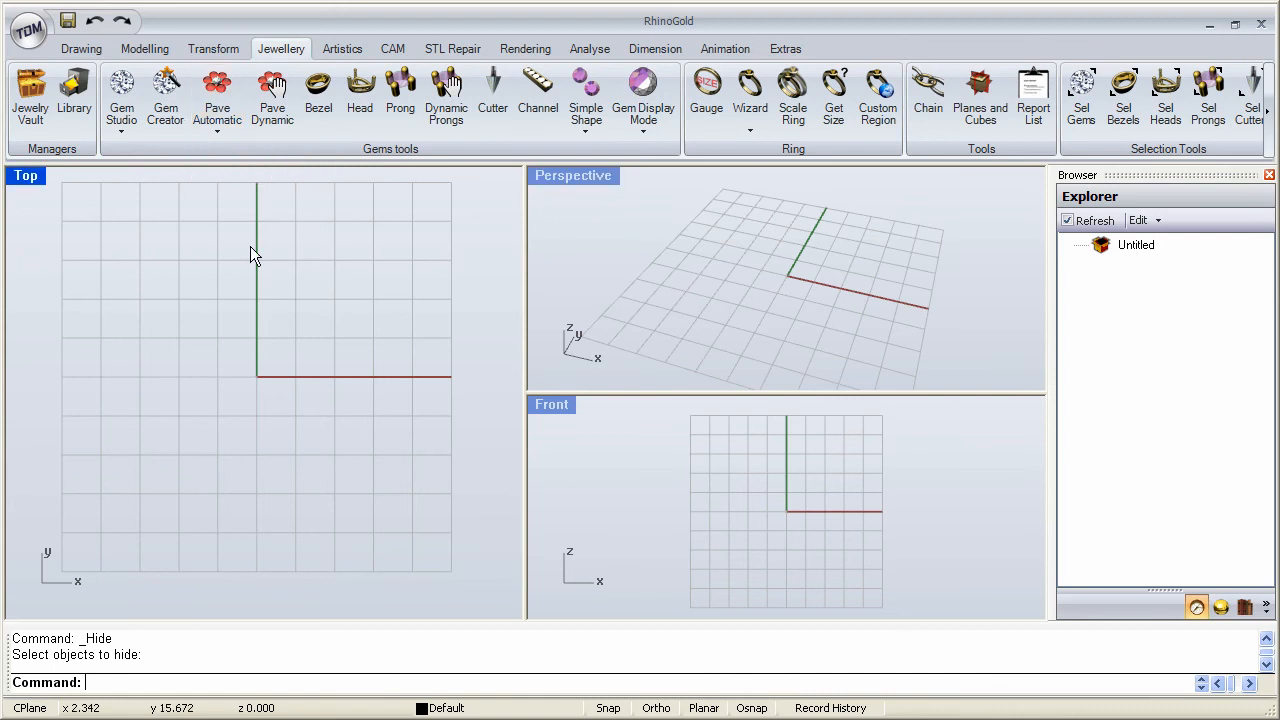
{"action": "left_click", "coordinate": [140, 48]}
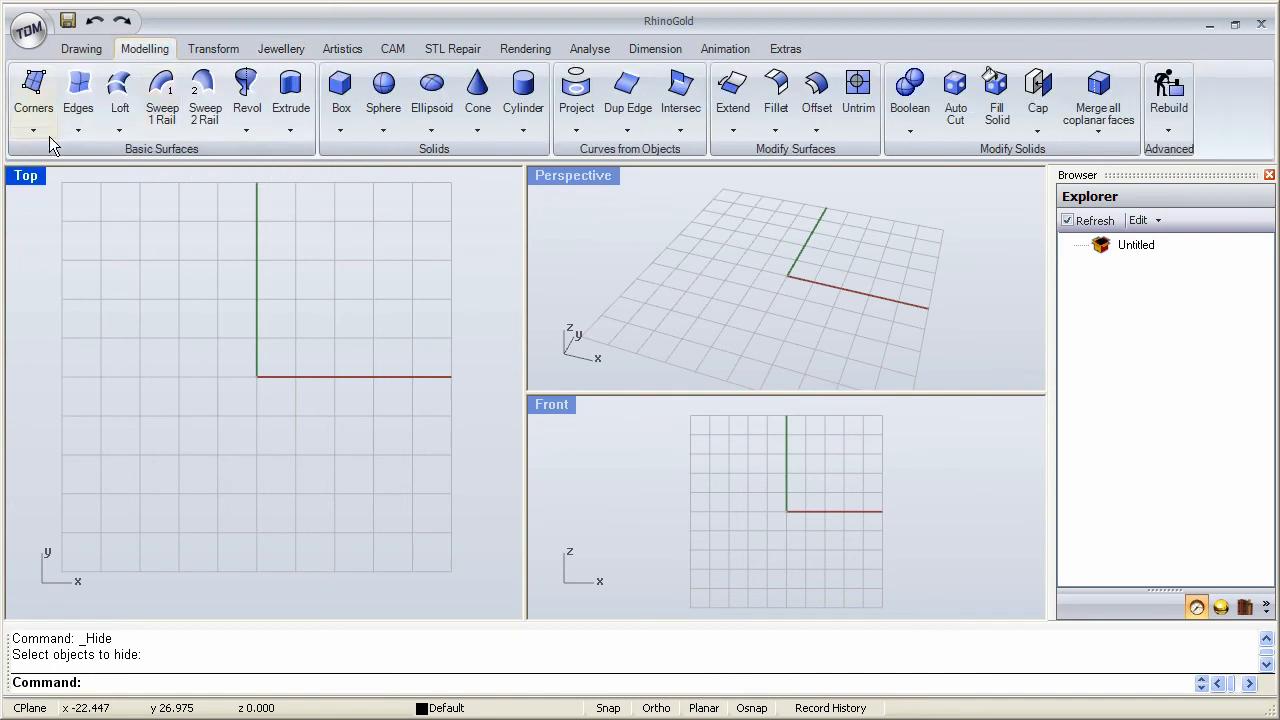
{"action": "left_click", "coordinate": [43, 134]}
{"action": "left_click", "coordinate": [76, 161]}
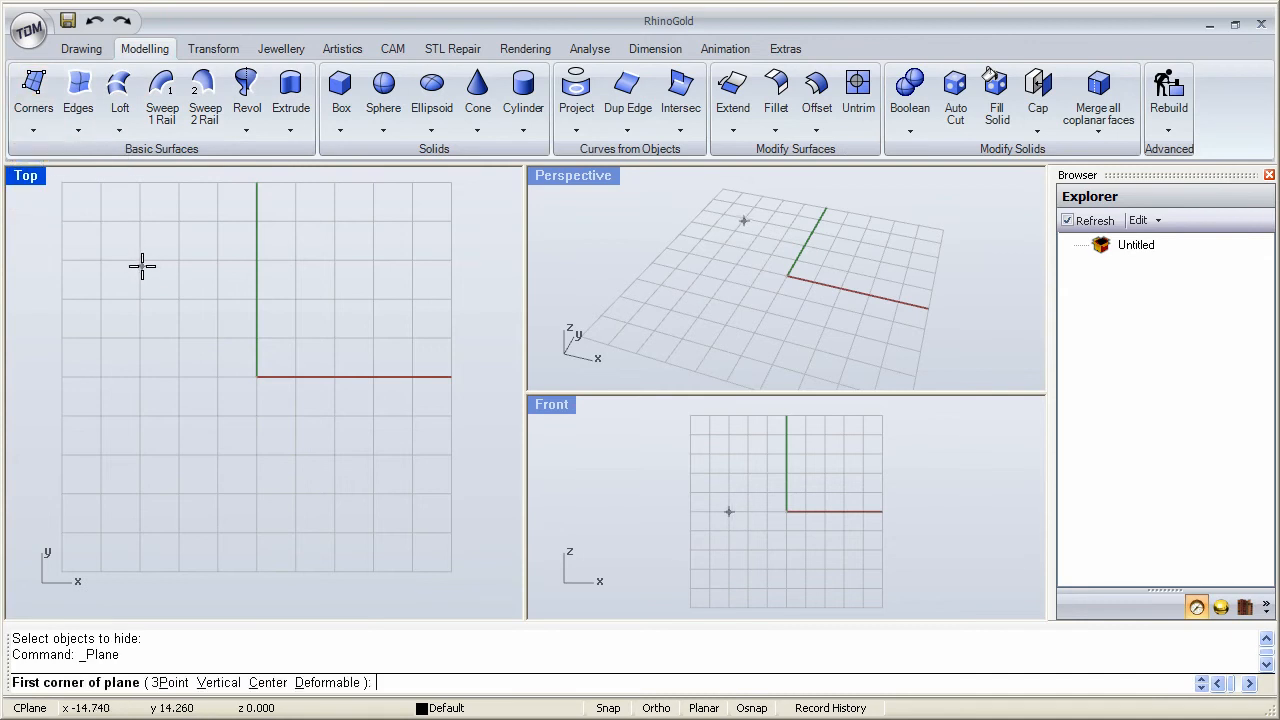
{"action": "left_click", "coordinate": [142, 266]}
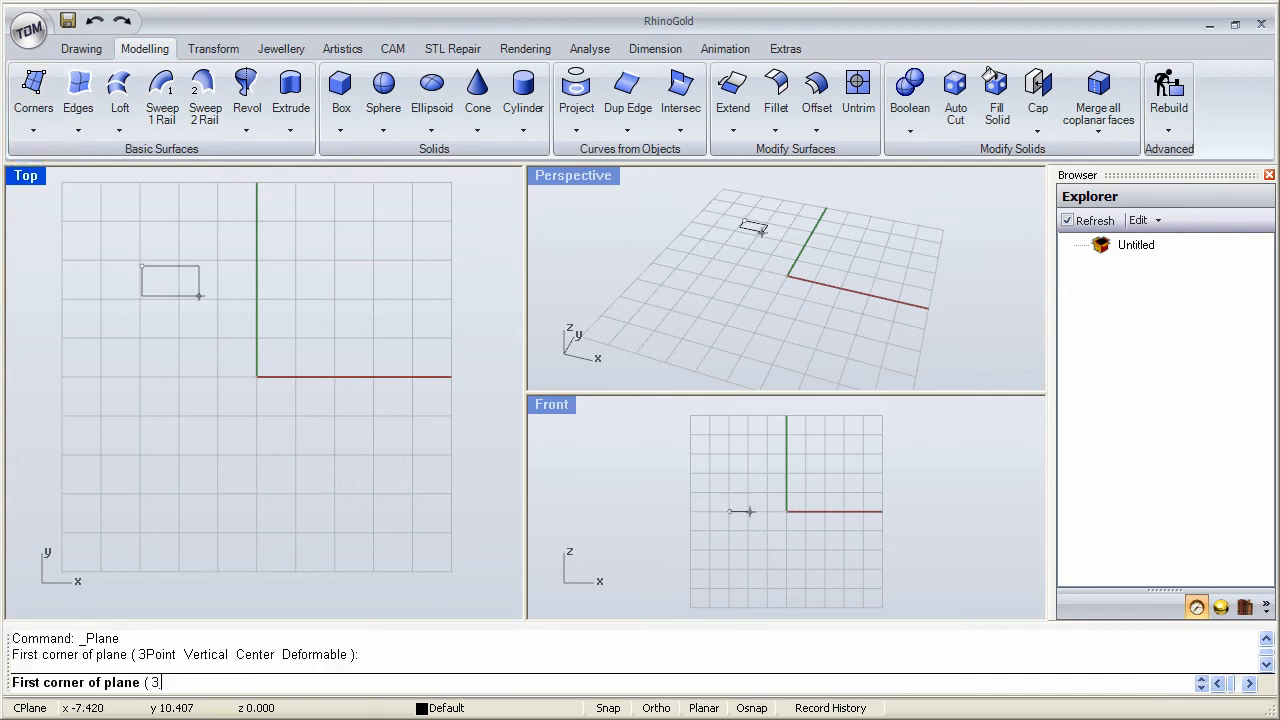
{"action": "left_click", "coordinate": [426, 488]}
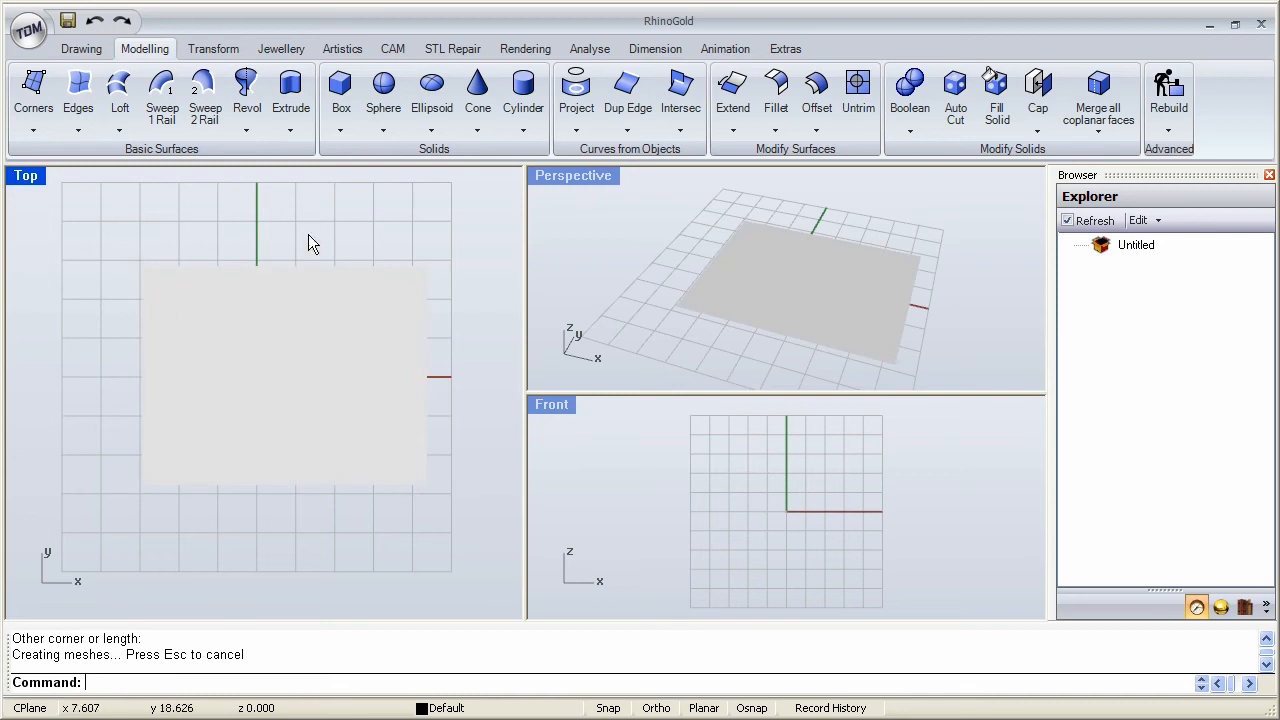
Step: Switch the Top view to Shaded display and maximize it
{"action": "left_click", "coordinate": [36, 180]}
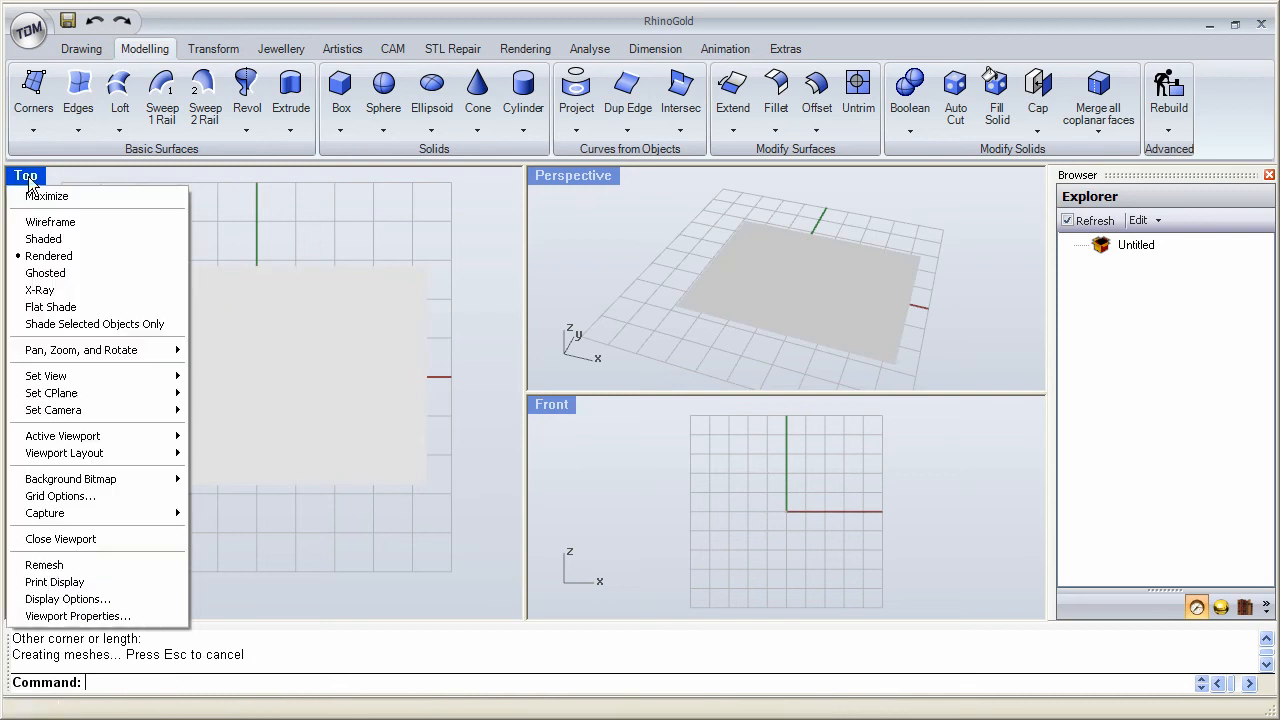
{"action": "left_click", "coordinate": [60, 239]}
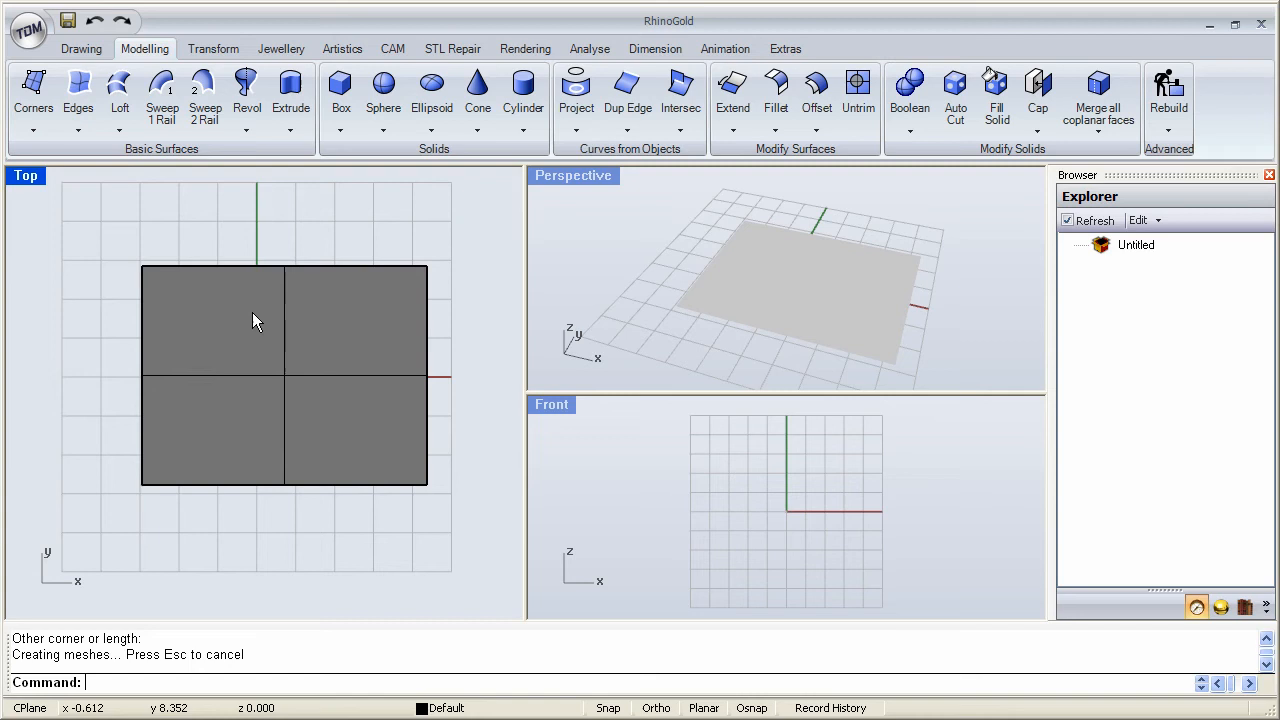
{"action": "double_click", "coordinate": [36, 184]}
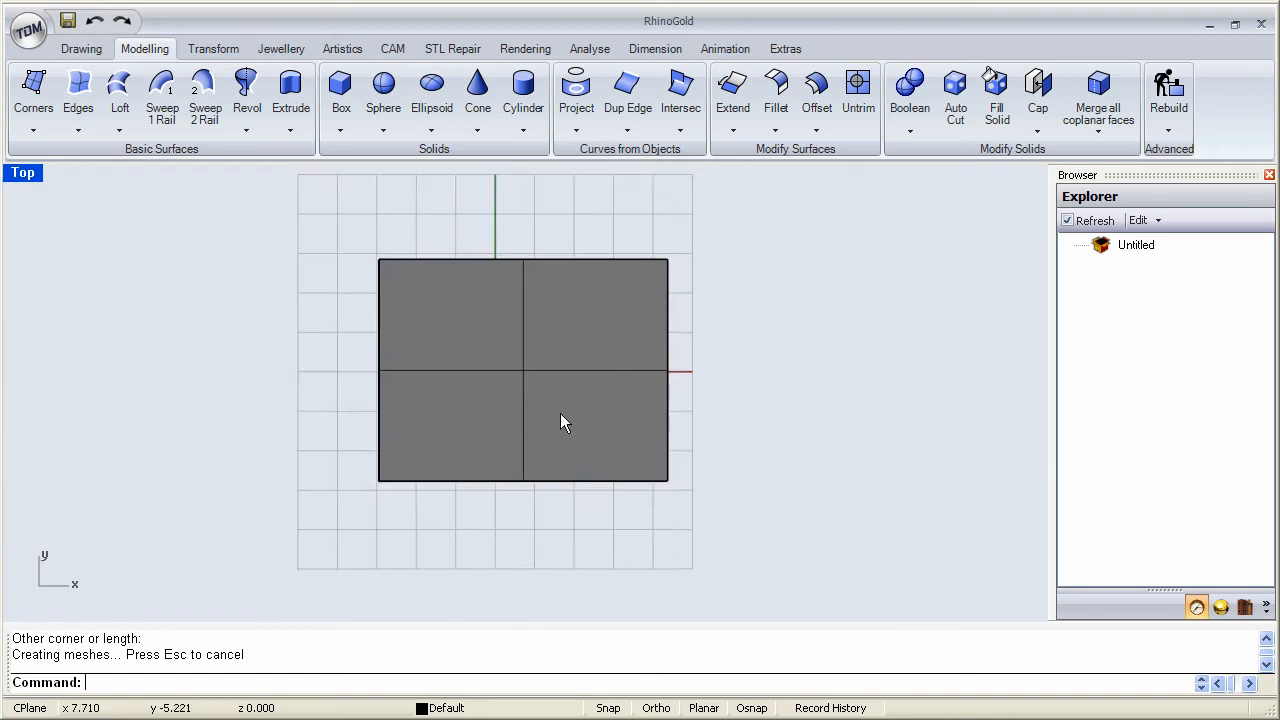
{"action": "scroll", "coordinate": [539, 387], "scroll_direction": "up", "scroll_amount": 4}
{"action": "scroll", "coordinate": [539, 387], "scroll_direction": "up", "scroll_amount": 1}
{"action": "scroll", "coordinate": [546, 389], "scroll_direction": "down", "scroll_amount": 3}
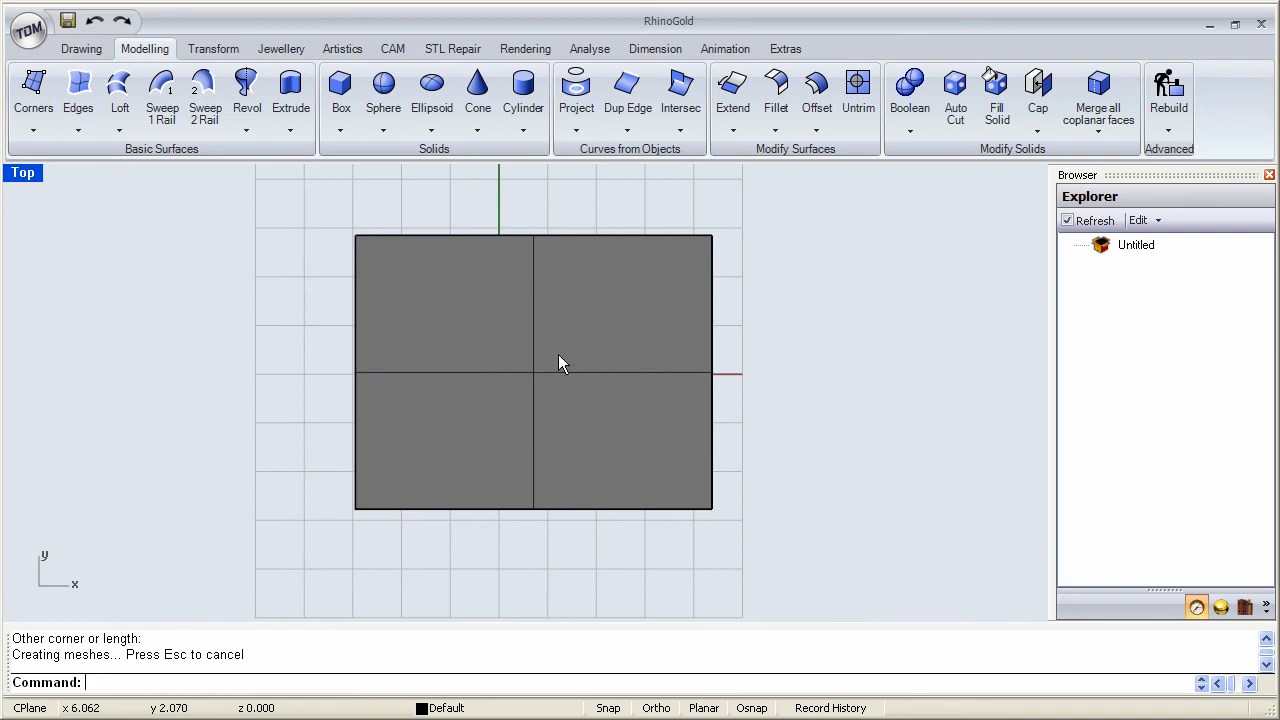
Step: Start Pave along UV and select the rectangular plane as the surface to fill with gems
{"action": "left_click", "coordinate": [274, 50]}
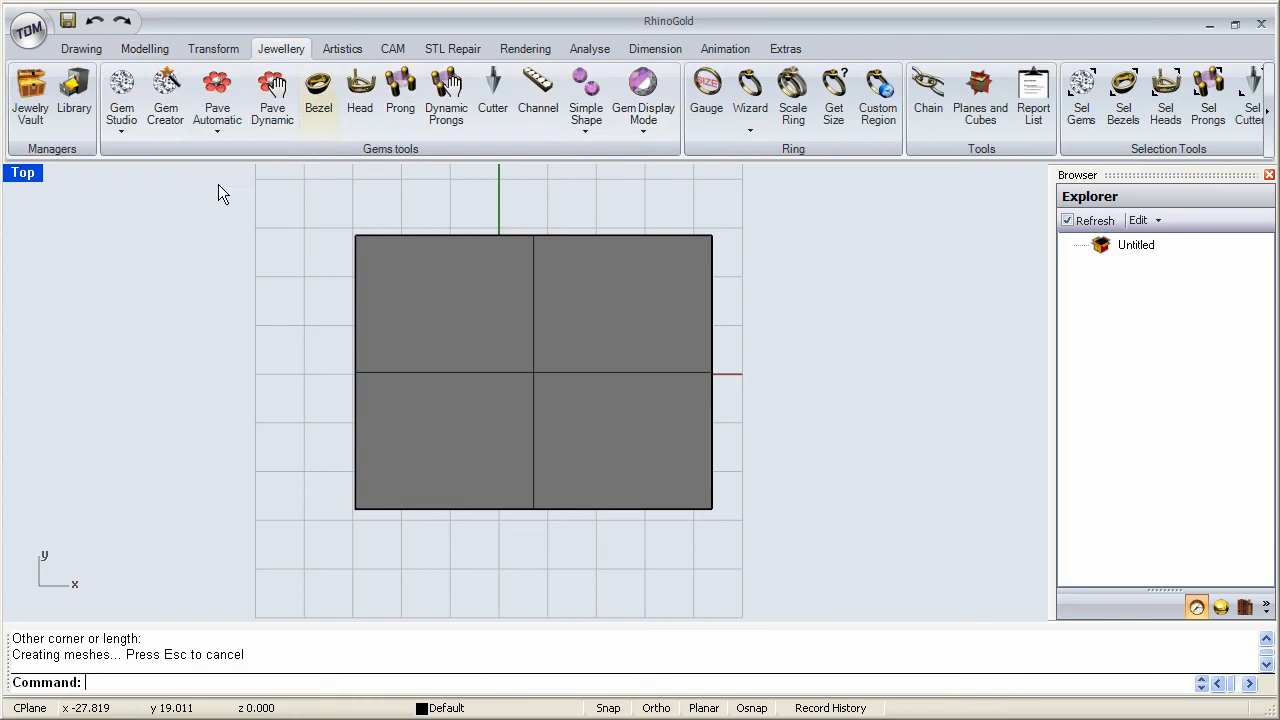
{"action": "left_click", "coordinate": [222, 134]}
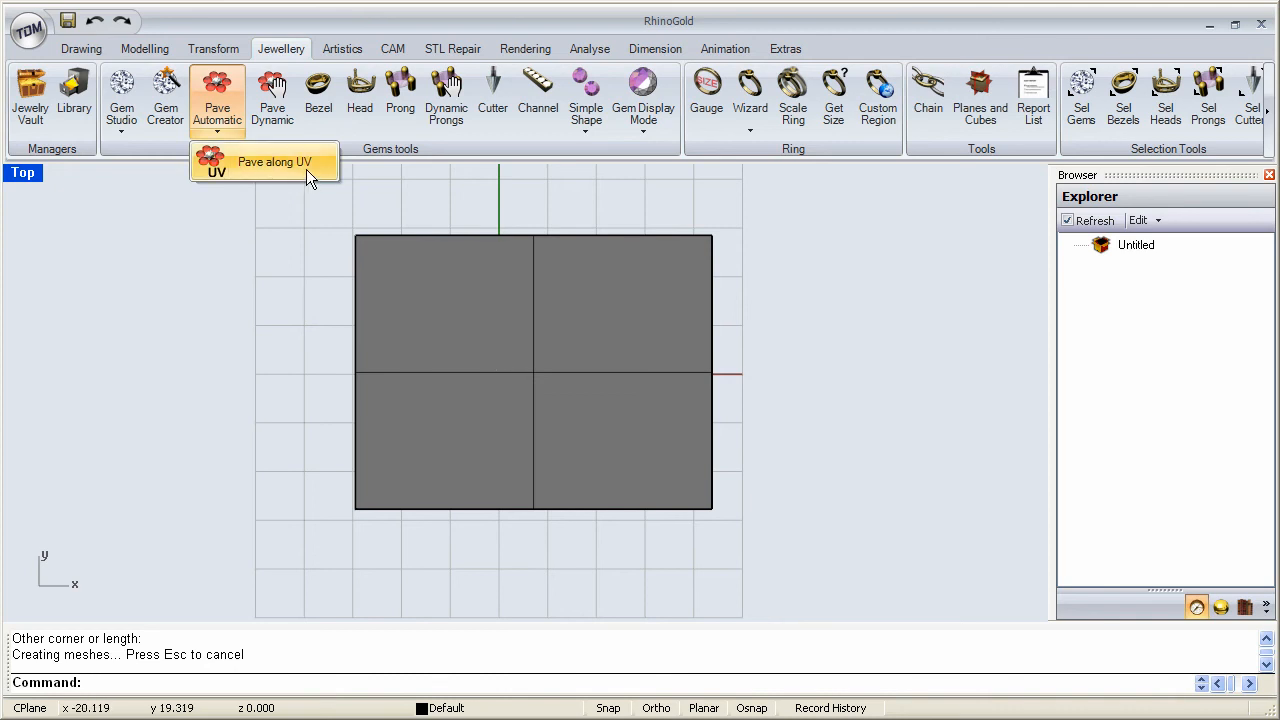
{"action": "left_click", "coordinate": [224, 258]}
{"action": "left_click", "coordinate": [222, 132]}
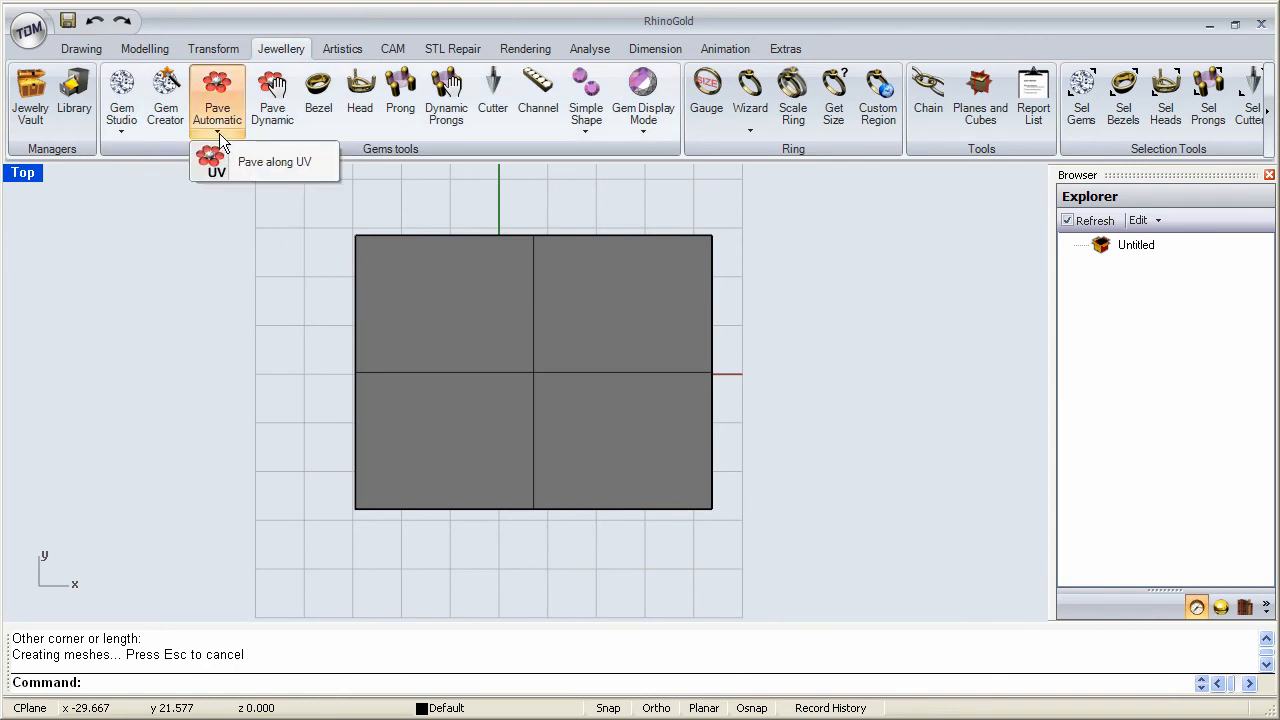
{"action": "left_click", "coordinate": [277, 163]}
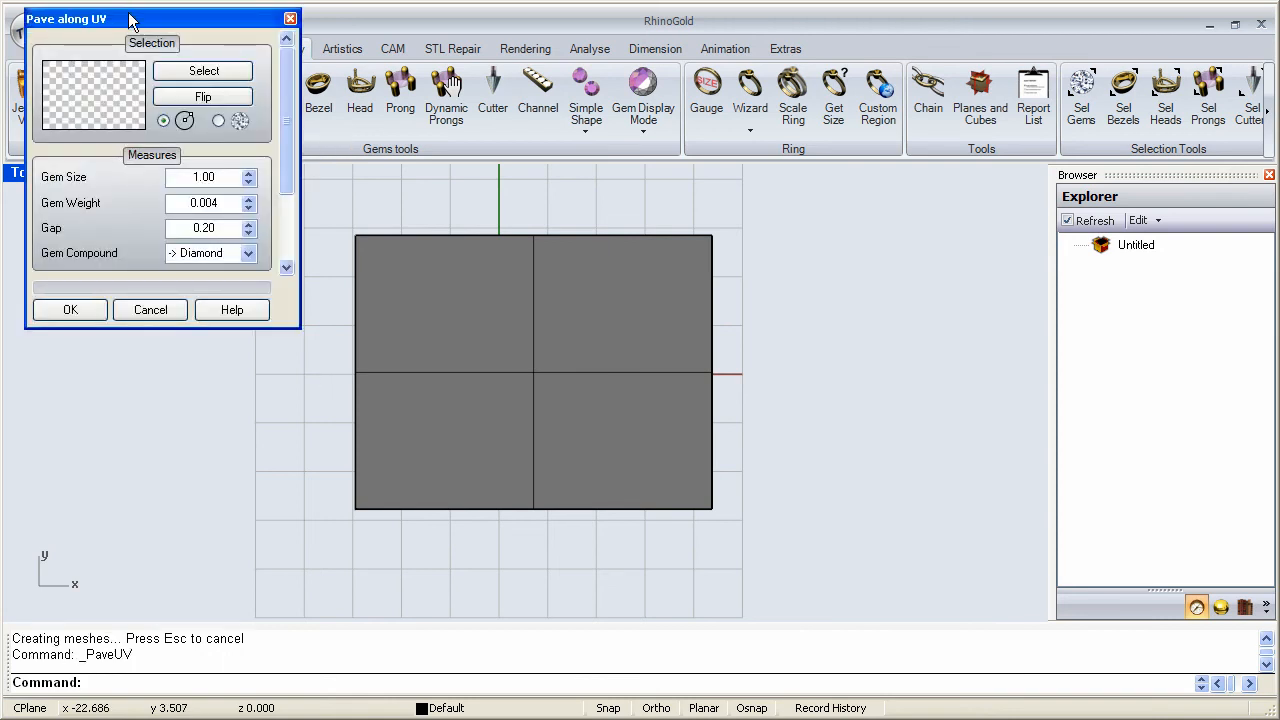
{"action": "left_click_drag", "start_coordinate": [130, 20], "coordinate": [157, 196]}
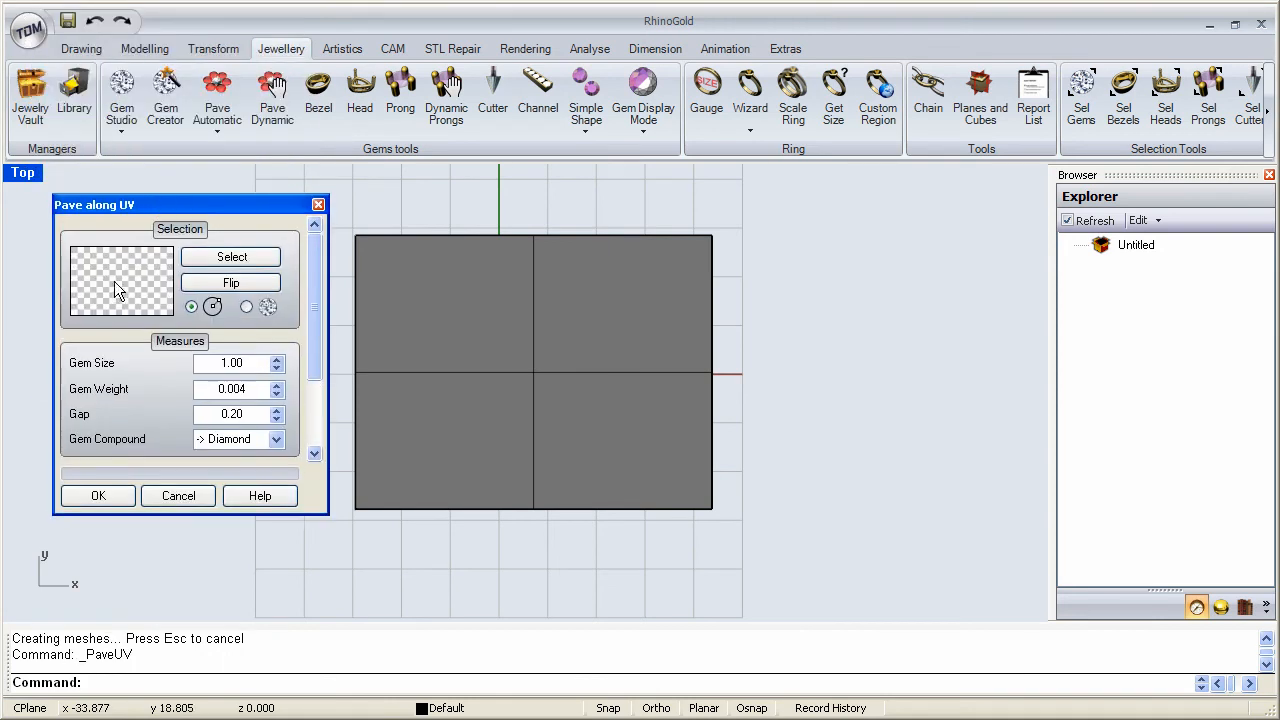
{"action": "left_click", "coordinate": [226, 257]}
{"action": "left_click", "coordinate": [429, 461]}
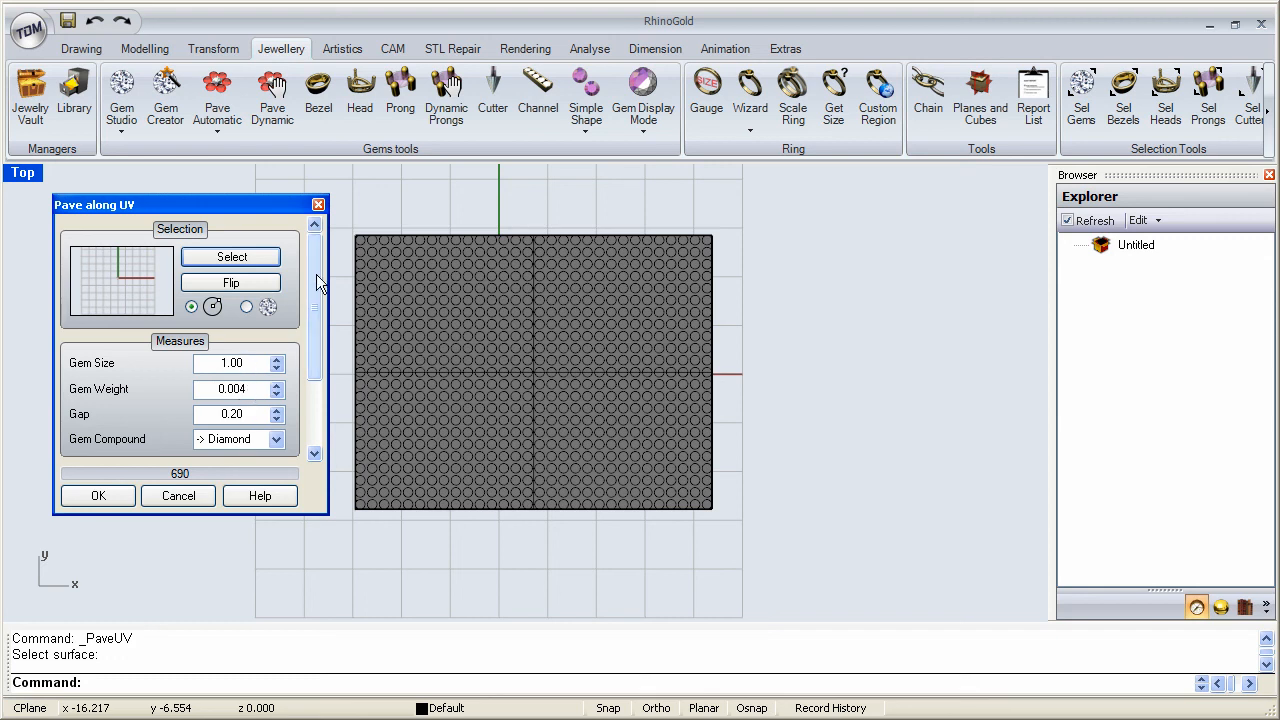
Step: Set the pave's gem size to 1.60 and the gap between gems to 0.30
{"action": "mouse_move", "coordinate": [315, 270]}
{"action": "left_mouse_down"}
{"action": "mouse_move", "coordinate": [313, 367]}
{"action": "mouse_move", "coordinate": [306, 269]}
{"action": "mouse_move", "coordinate": [310, 344]}
{"action": "mouse_move", "coordinate": [309, 281]}
{"action": "left_mouse_up"}
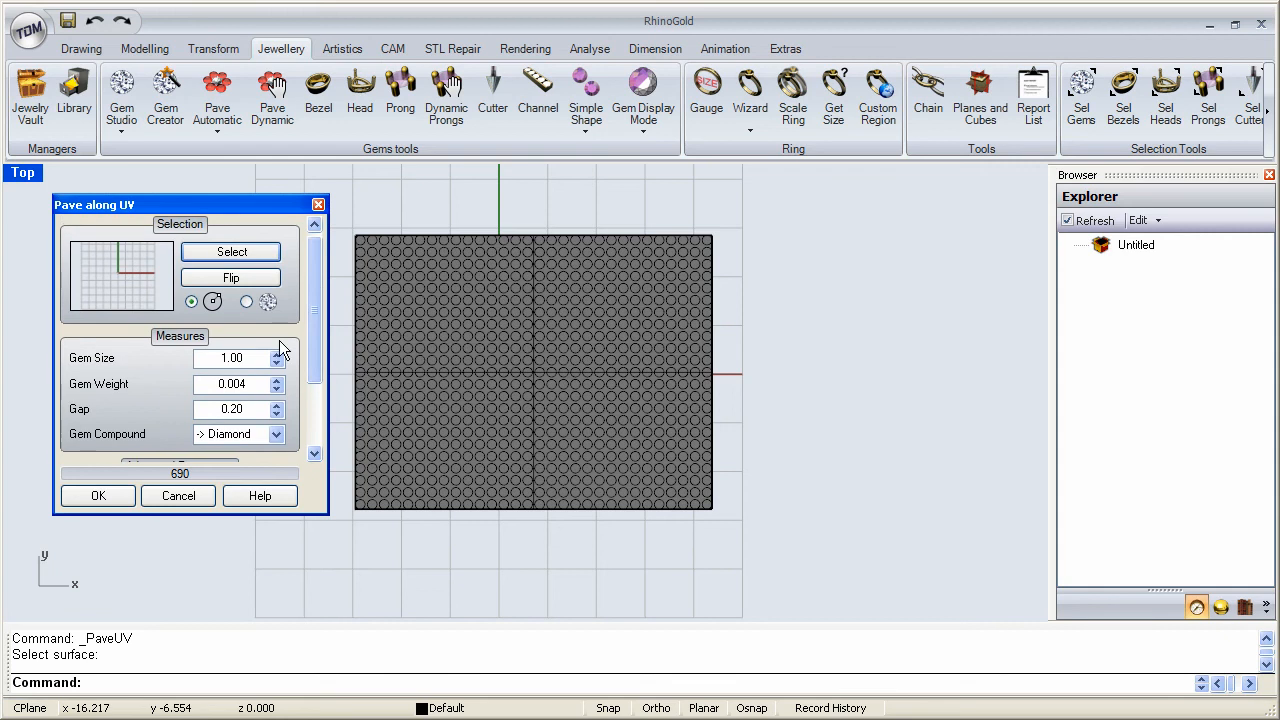
{"action": "left_click_drag", "start_coordinate": [245, 358], "coordinate": [221, 358]}
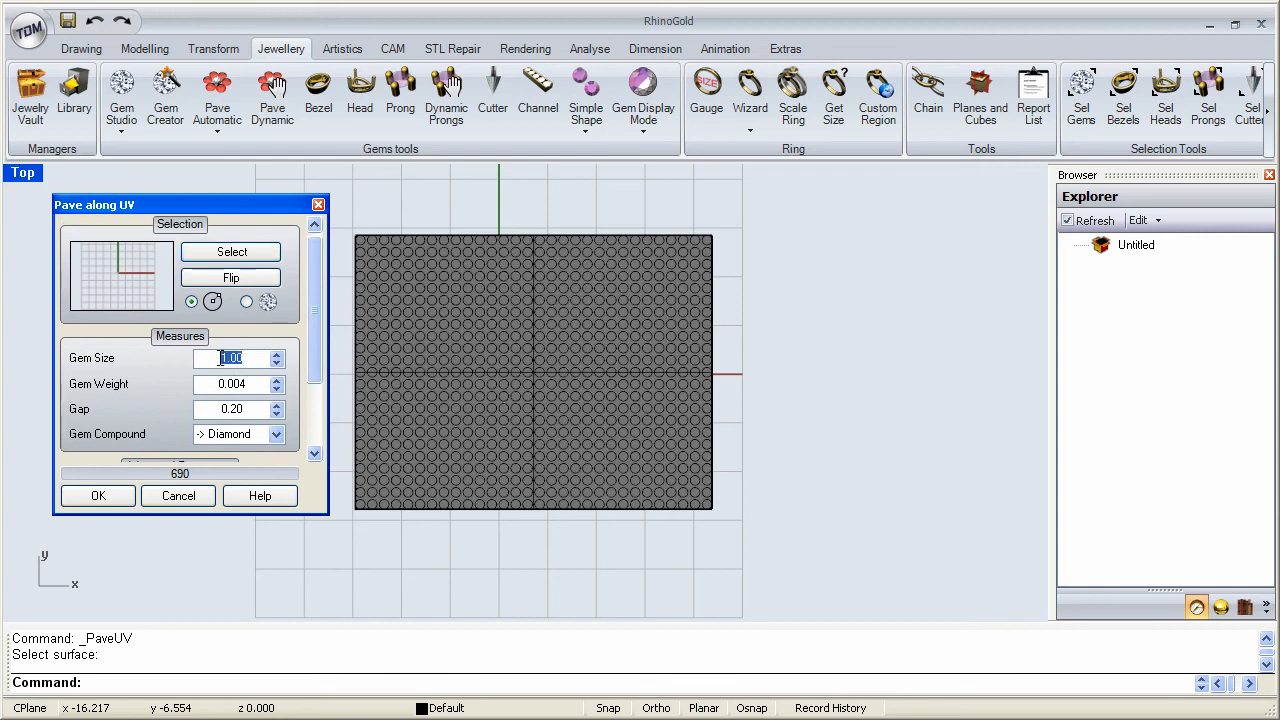
{"action": "type", "text": "1"}
{"action": "left_click", "coordinate": [245, 386]}
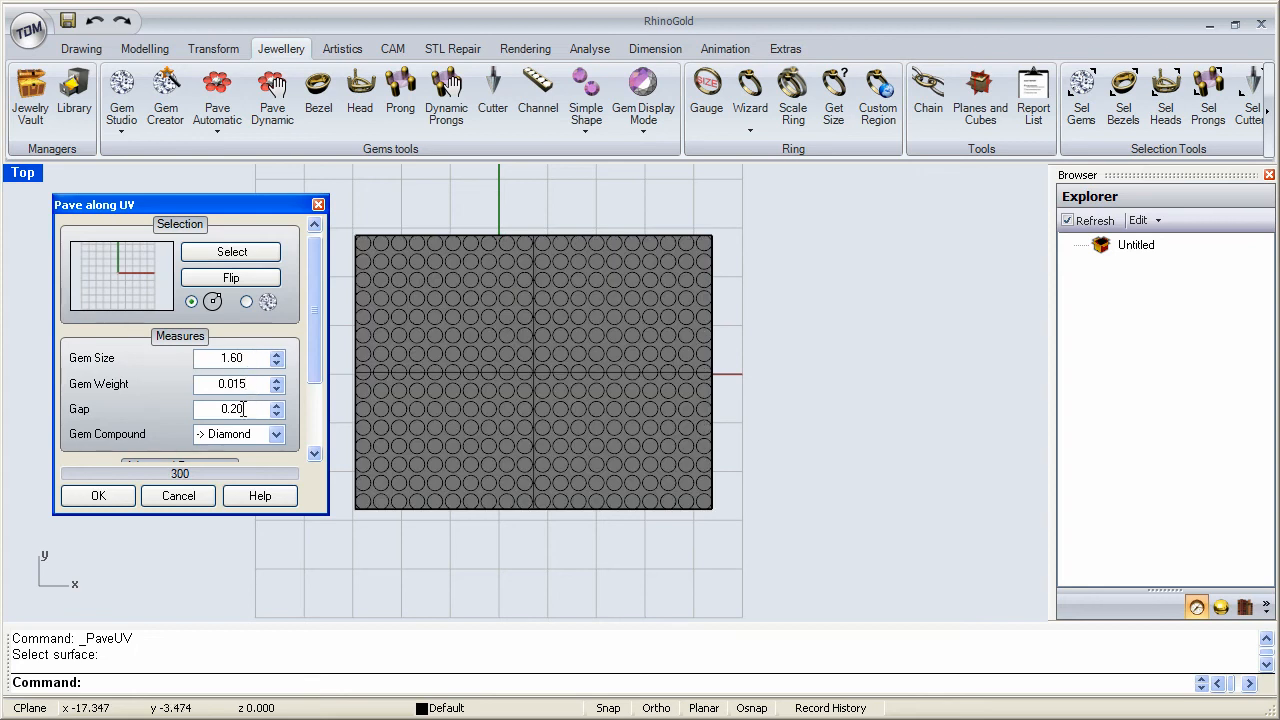
{"action": "left_click", "coordinate": [277, 405]}
{"action": "left_click", "coordinate": [277, 405]}
{"action": "left_click", "coordinate": [277, 405]}
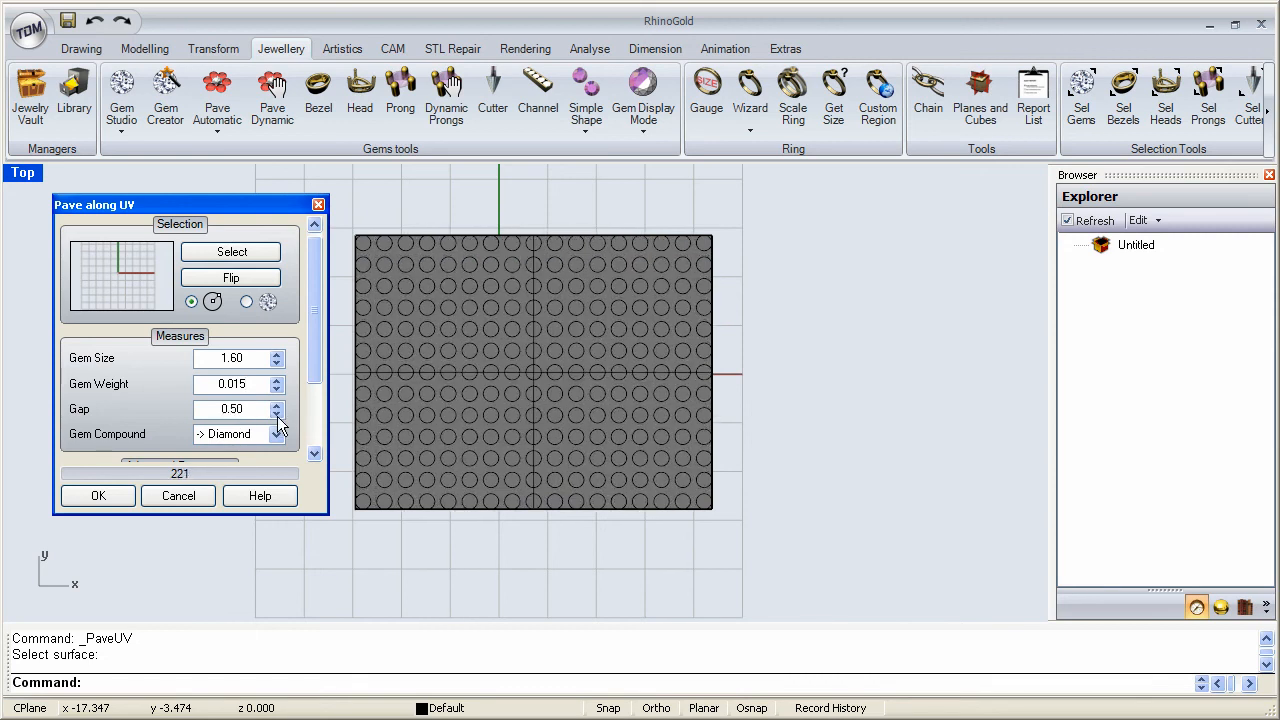
{"action": "left_click", "coordinate": [277, 414]}
{"action": "left_click", "coordinate": [277, 415]}
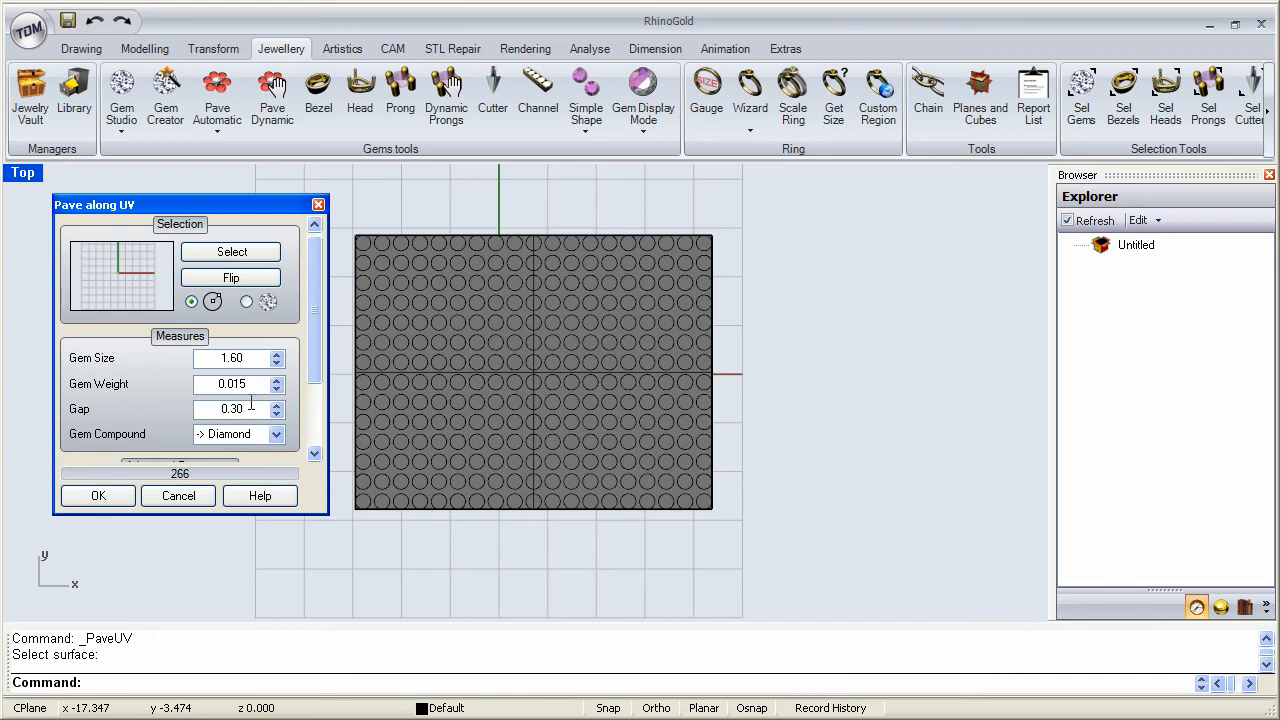
Step: Use U as the pave direction and set both external distances to 0.30
{"action": "left_click_drag", "start_coordinate": [313, 330], "coordinate": [313, 393]}
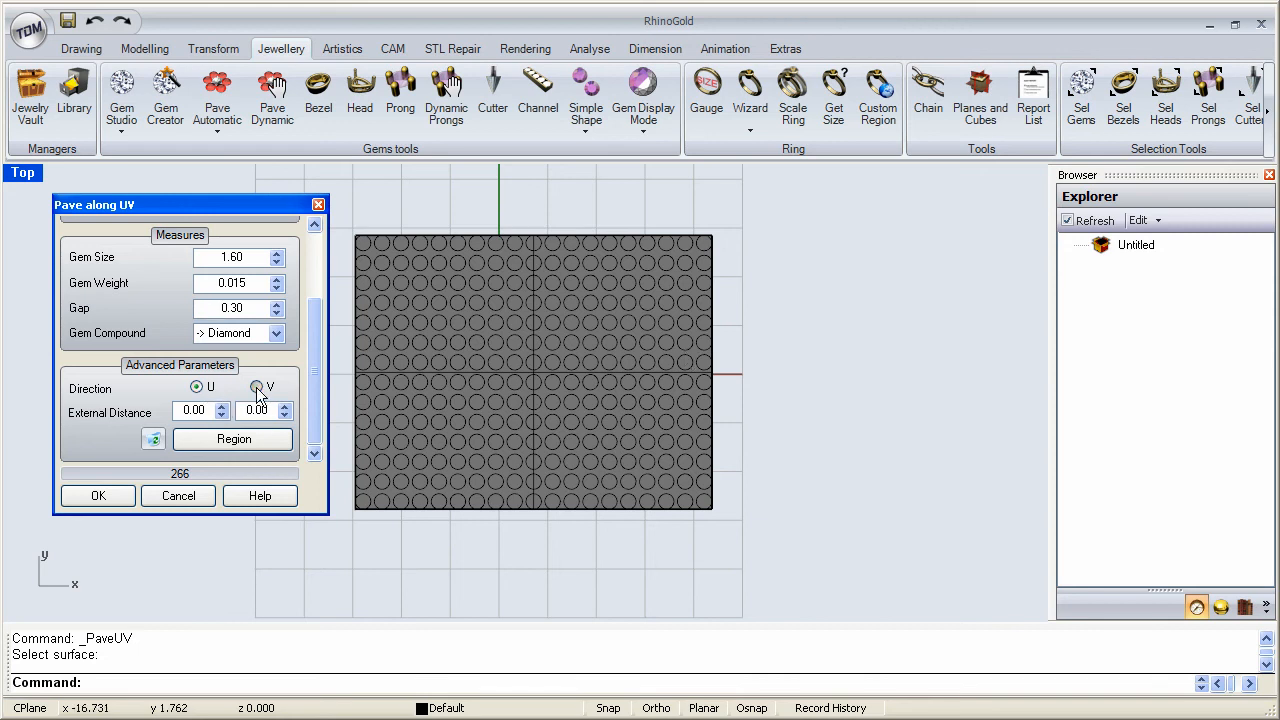
{"action": "left_click", "coordinate": [197, 387]}
{"action": "left_click_drag", "start_coordinate": [216, 410], "coordinate": [174, 410]}
{"action": "key", "text": "BackSpace"}
{"action": "type", "text": ".3"}
{"action": "key", "text": "Tab"}
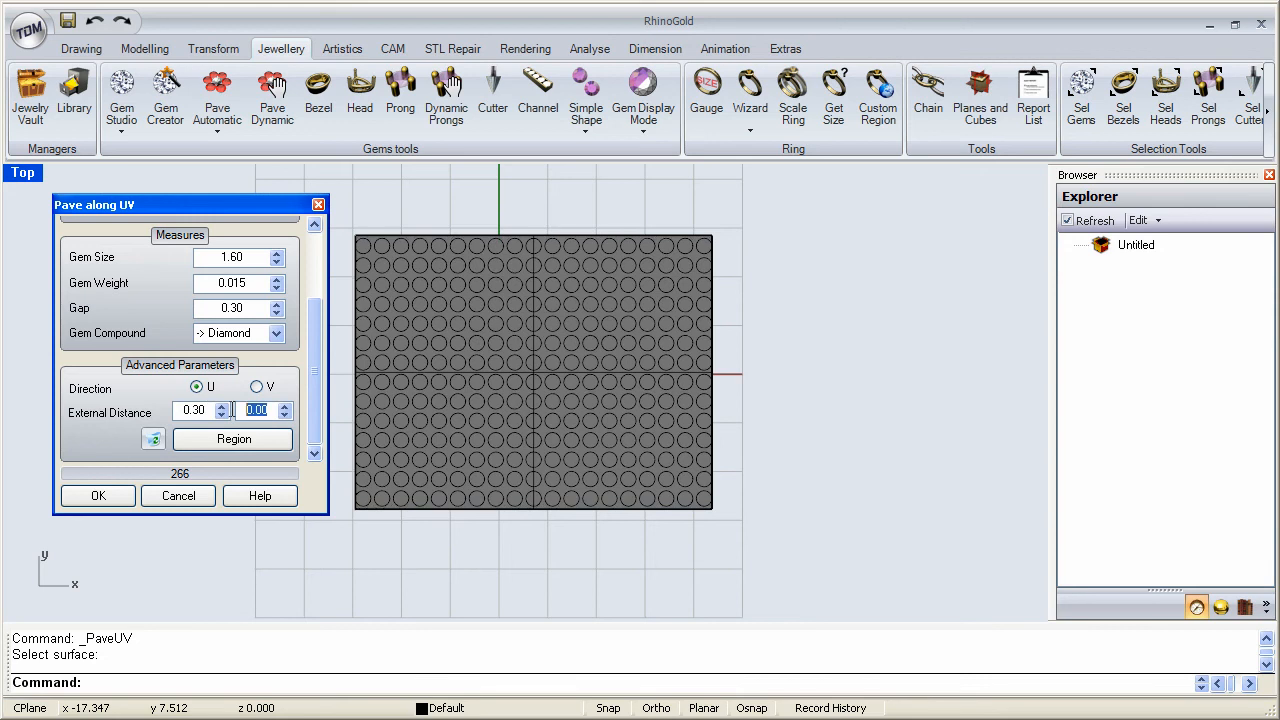
{"action": "type", "text": ".3"}
{"action": "key", "text": "Tab"}
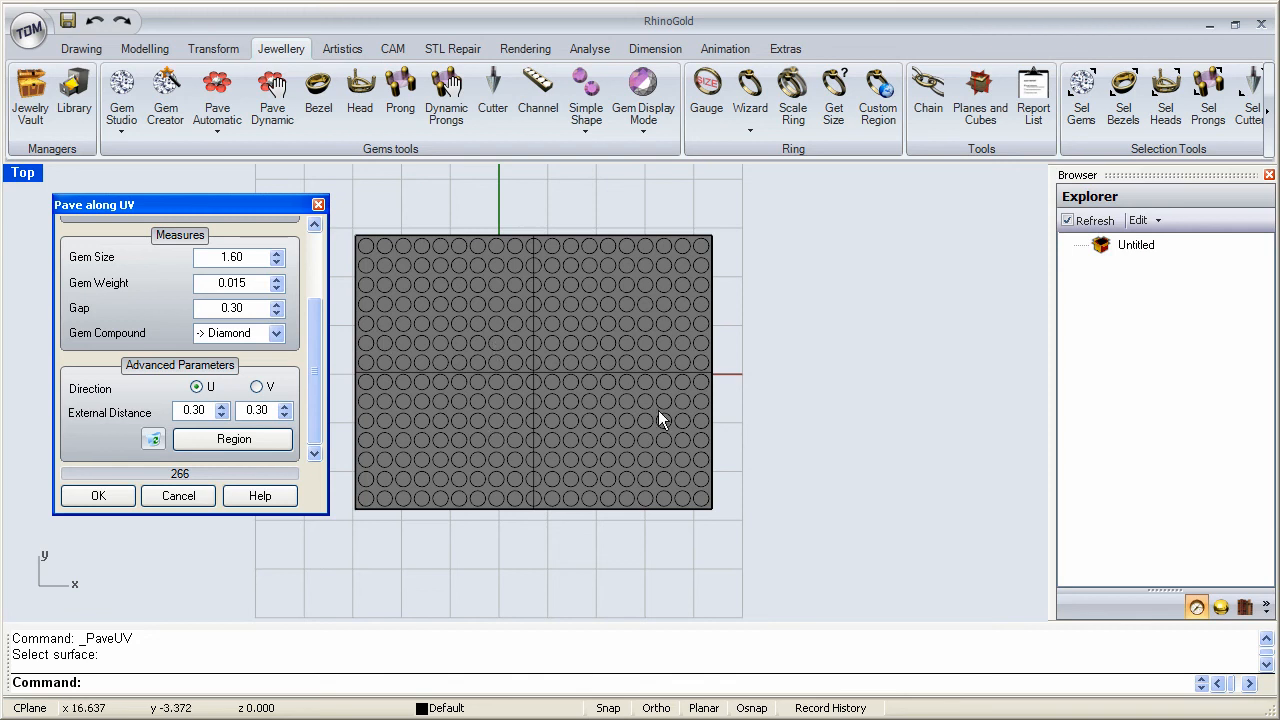
Step: Draw a rectangle over the lower-right part of the plane, ending at about 18.5, -11.3, and limit the pave to it as a region
{"action": "scroll", "coordinate": [115, 100], "scroll_direction": "up", "scroll_amount": 3}
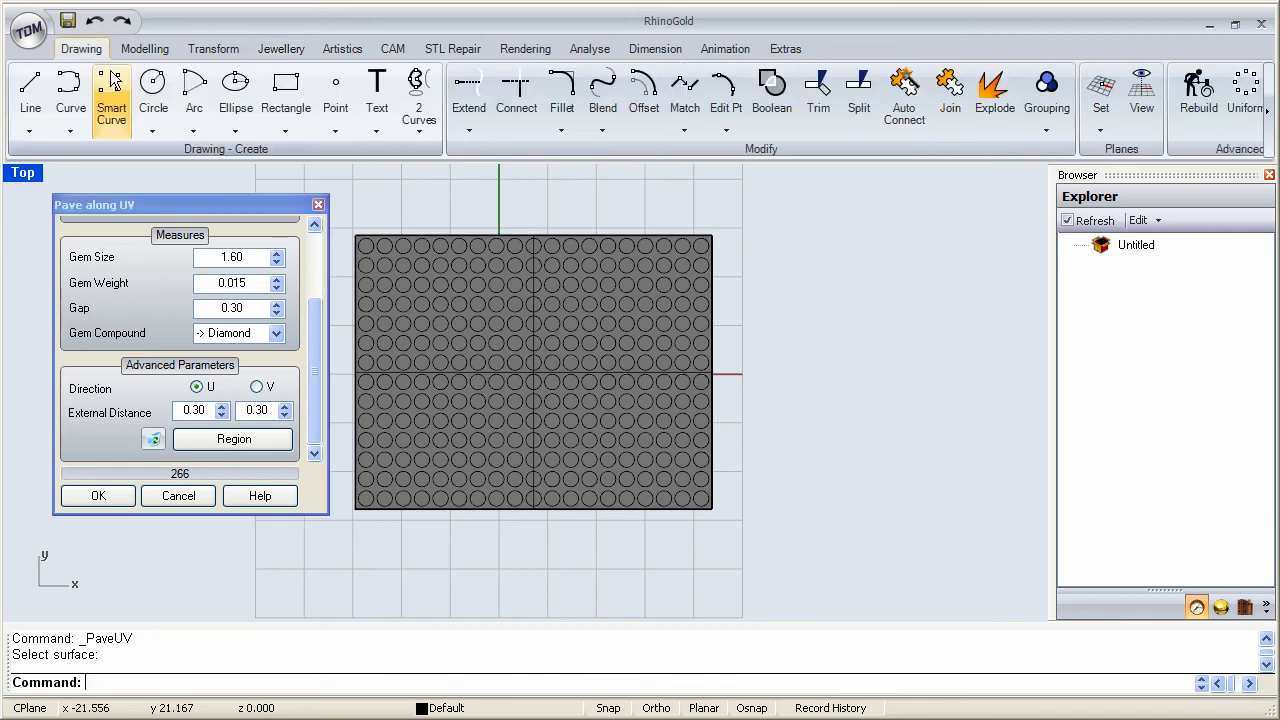
{"action": "left_click", "coordinate": [286, 100]}
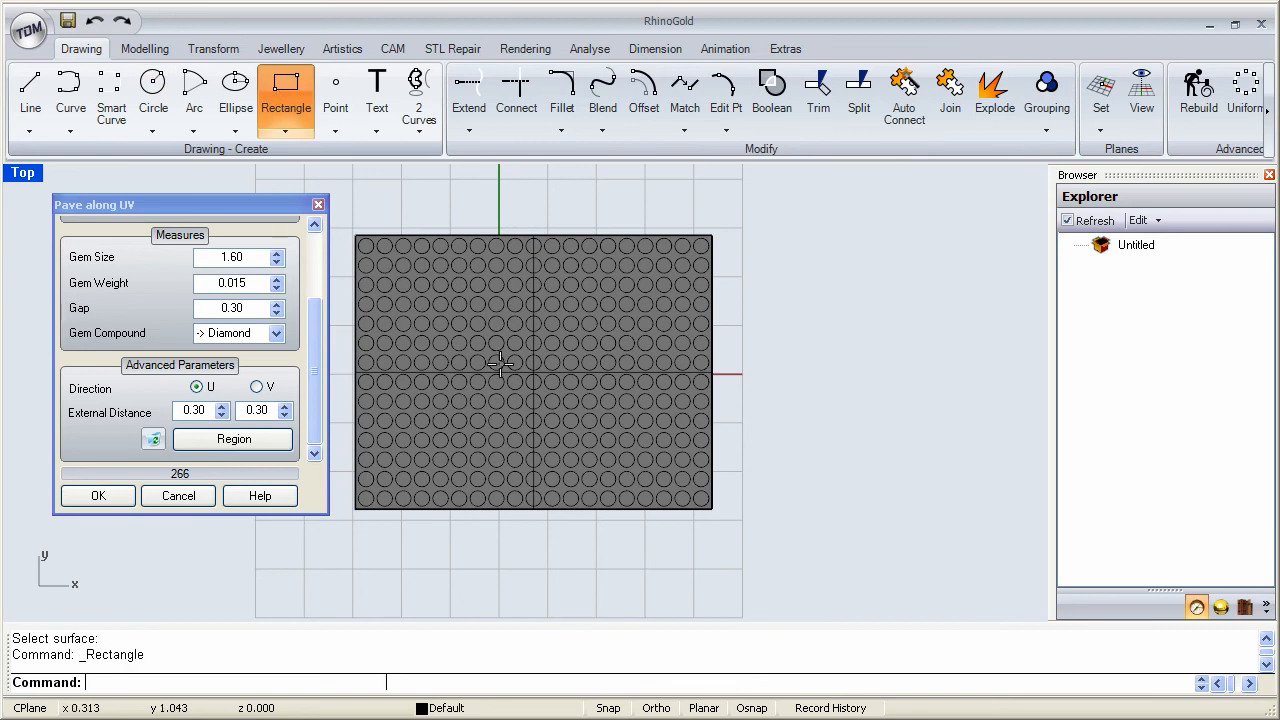
{"action": "left_click", "coordinate": [463, 343]}
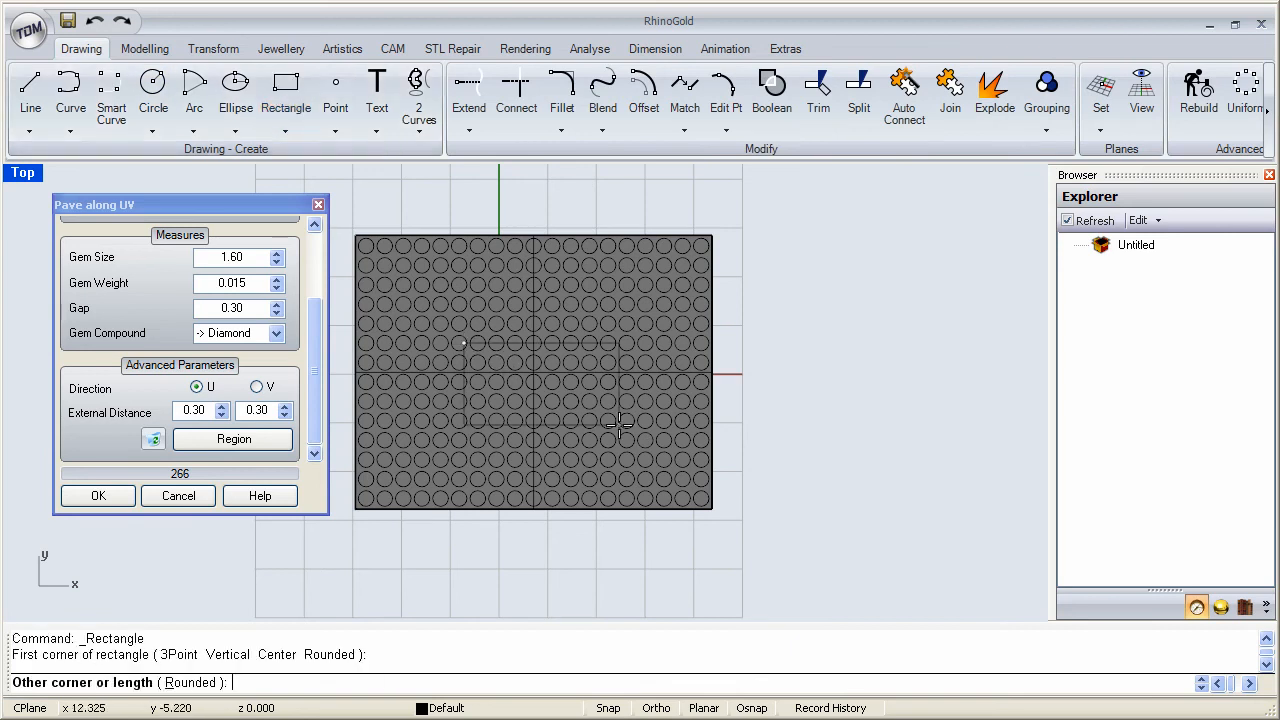
{"action": "left_click", "coordinate": [680, 488]}
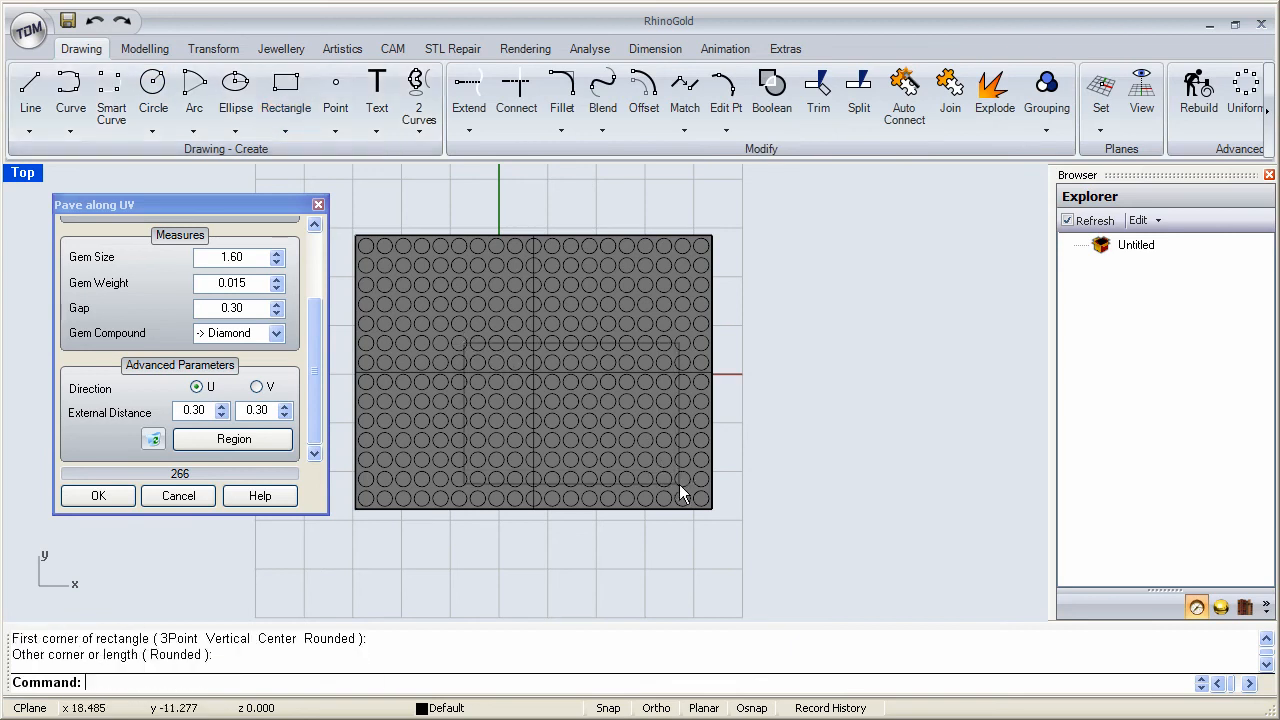
{"action": "left_click", "coordinate": [245, 439]}
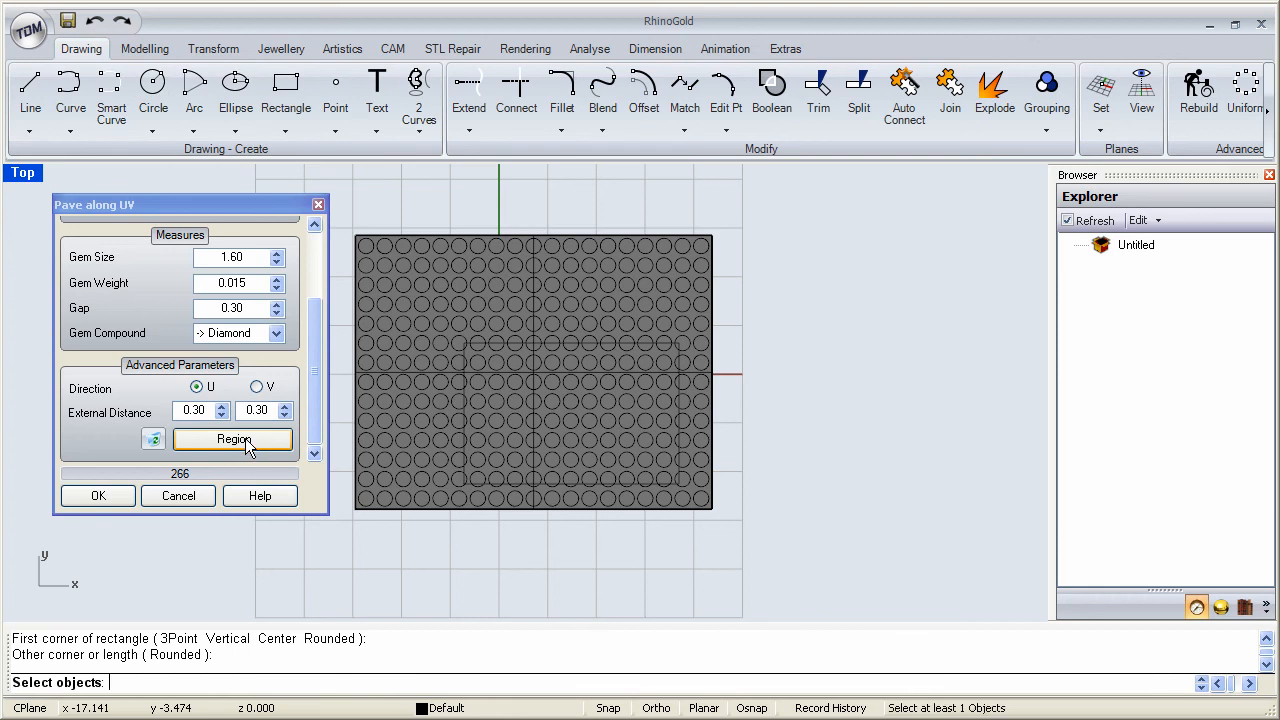
{"action": "left_click", "coordinate": [464, 393]}
{"action": "key", "text": "Return"}
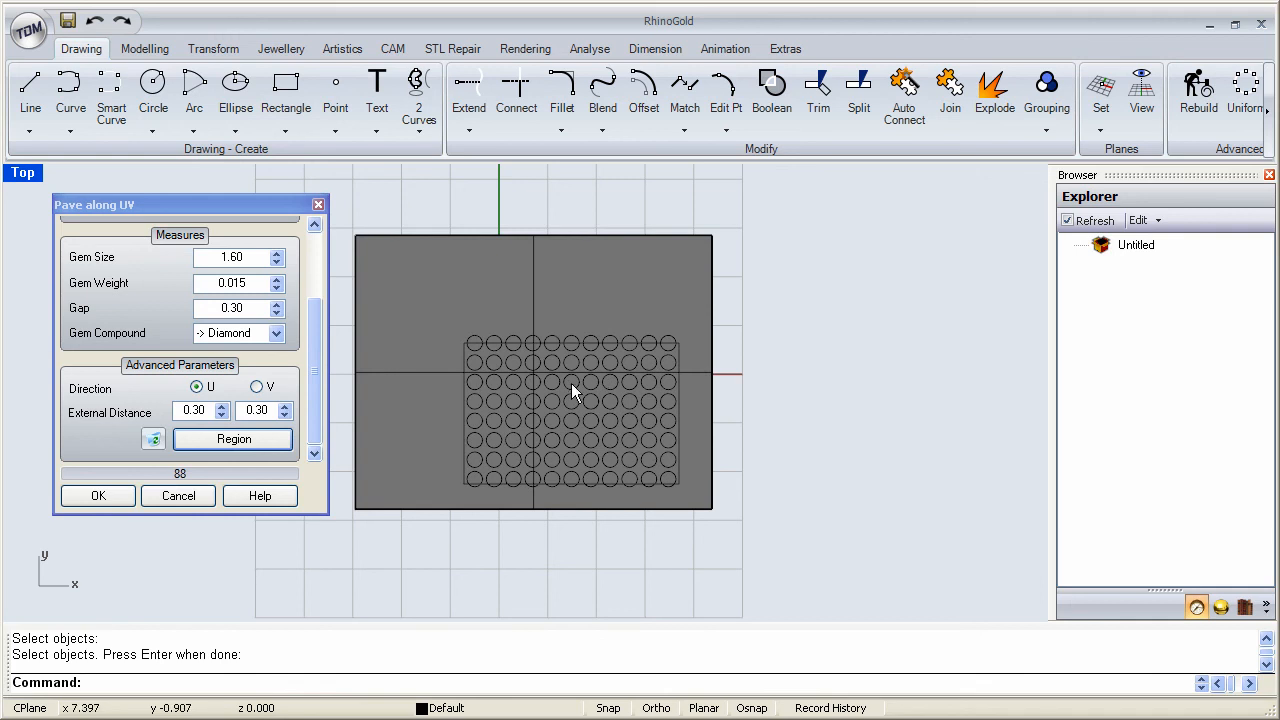
Step: Set the second external distance to 0.25 and change the pave direction to V
{"action": "left_click", "coordinate": [285, 415]}
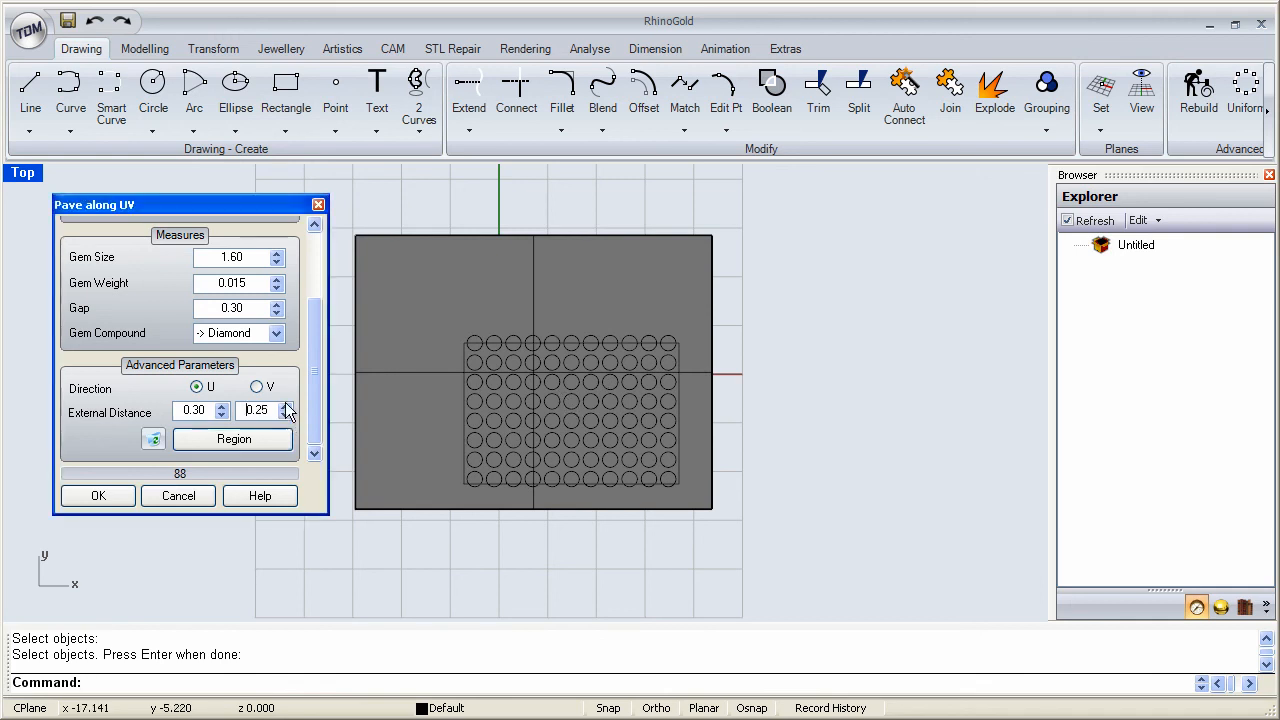
{"action": "left_click", "coordinate": [285, 409]}
{"action": "left_click", "coordinate": [286, 415]}
{"action": "left_click", "coordinate": [257, 387]}
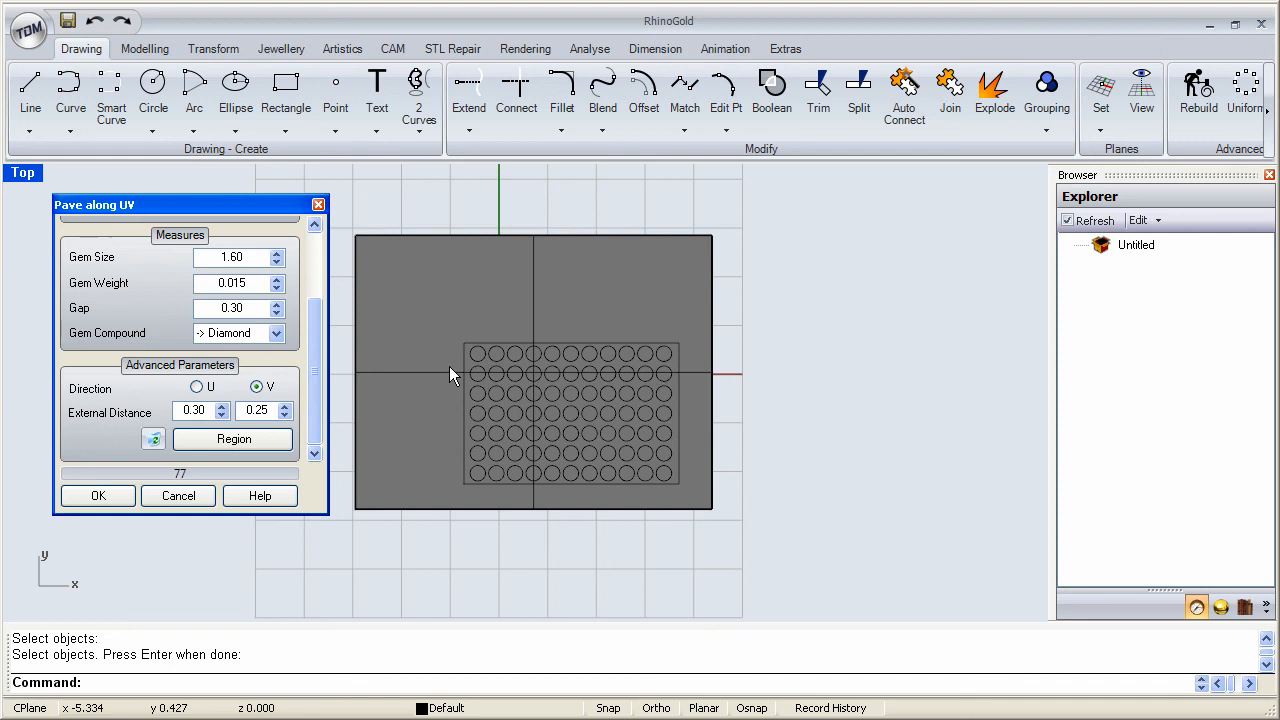
Step: Set the second external distance to 0.30
{"action": "left_click", "coordinate": [284, 414]}
{"action": "left_click", "coordinate": [285, 415]}
{"action": "left_click", "coordinate": [285, 409]}
Step: Try a first external distance of 0.45 on the gem layout and return it to 0.30
{"action": "left_click", "coordinate": [221, 406]}
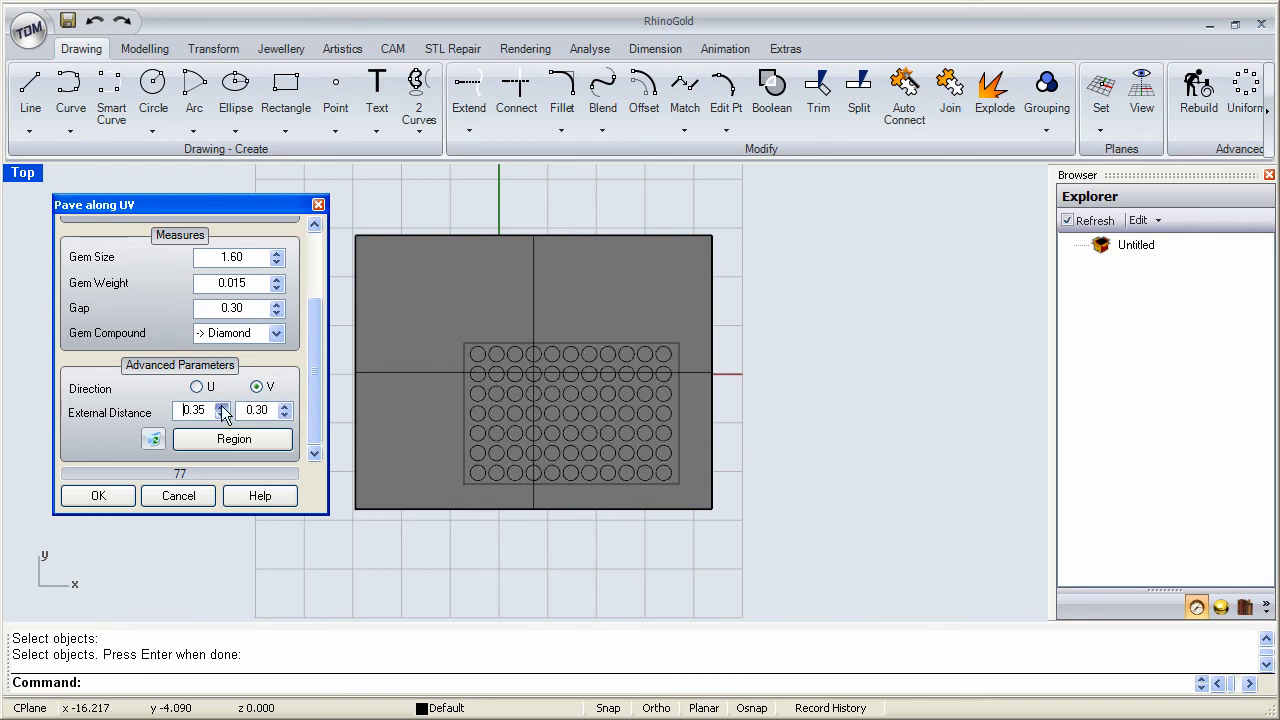
{"action": "left_click", "coordinate": [221, 406]}
{"action": "left_click", "coordinate": [221, 406]}
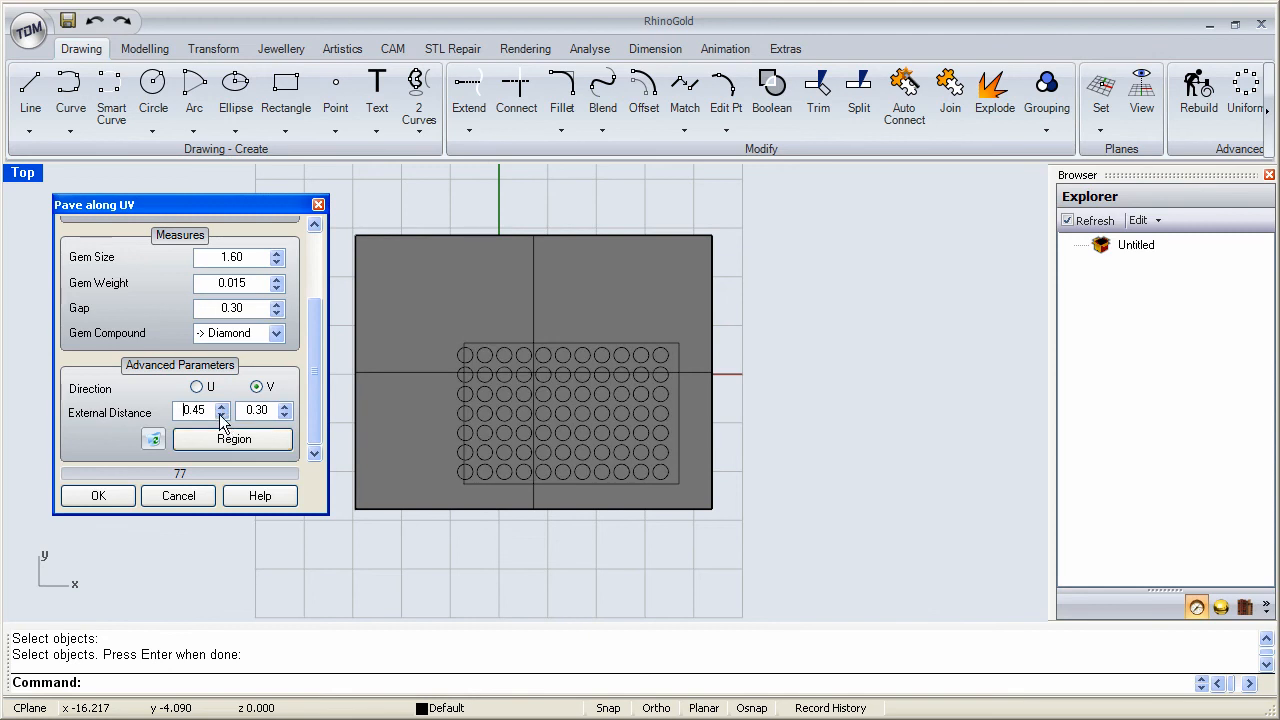
{"action": "left_click", "coordinate": [221, 415]}
{"action": "left_click", "coordinate": [221, 415]}
{"action": "left_click", "coordinate": [221, 416]}
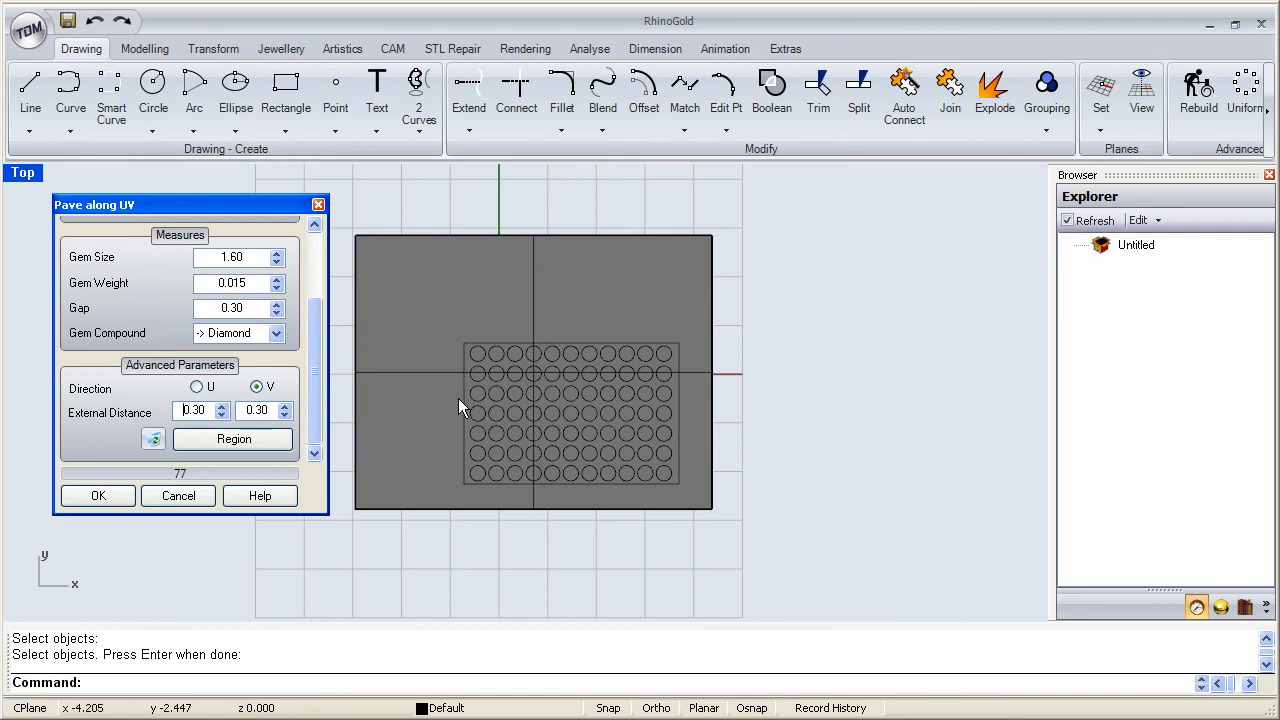
Step: Clear the rectangular region from the pave so the gems fill the whole plane
{"action": "left_click", "coordinate": [153, 439]}
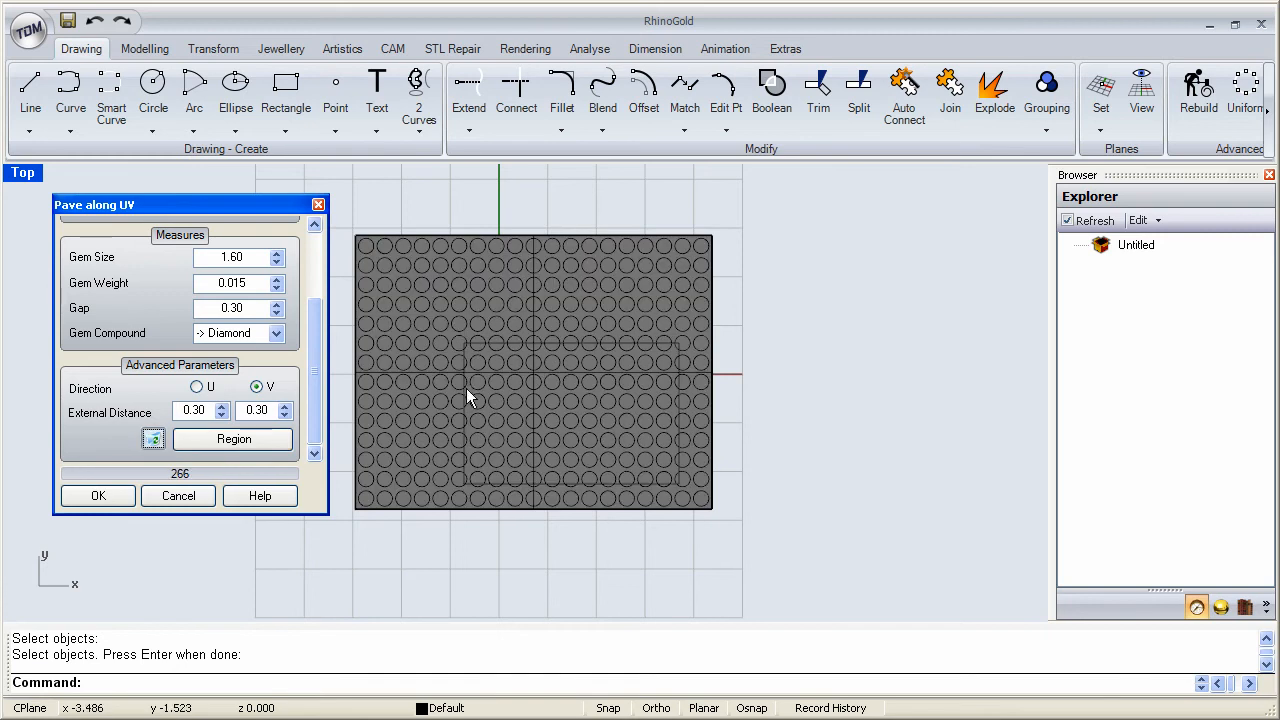
Step: Delete the rectangular region curve lying on the plane
{"action": "left_click", "coordinate": [573, 346]}
{"action": "left_click", "coordinate": [620, 395]}
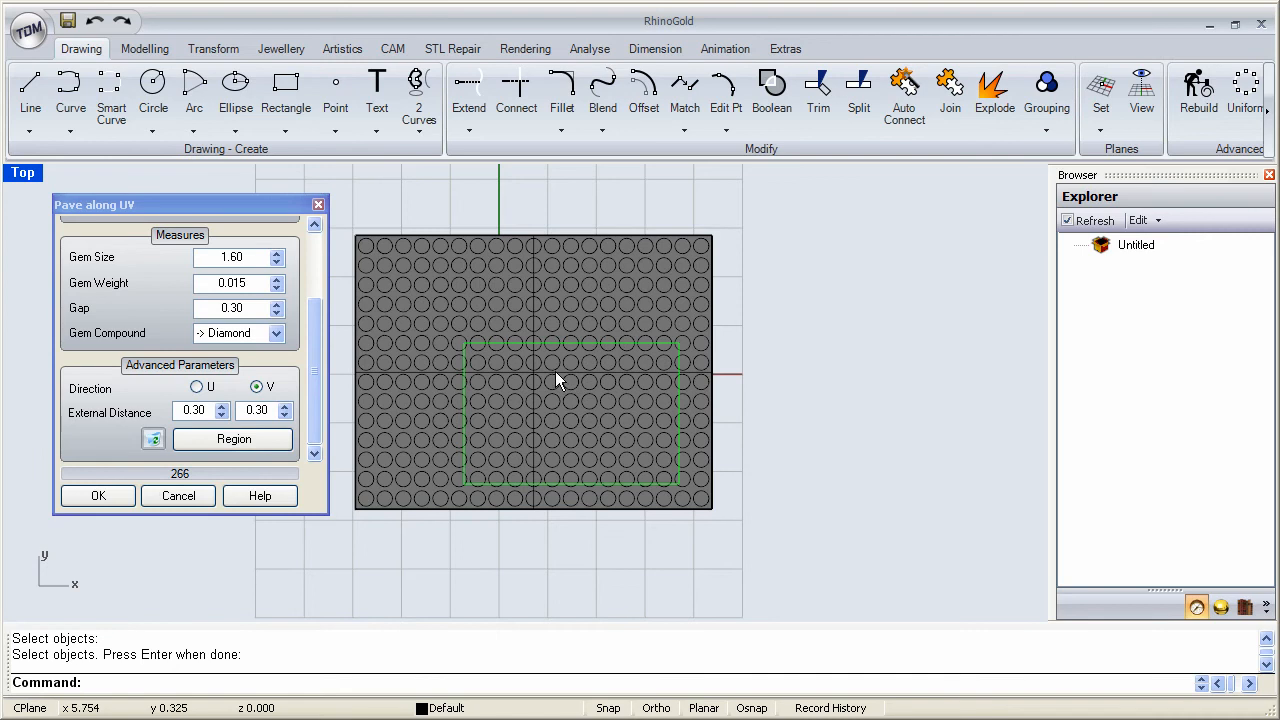
{"action": "key", "text": "Delete"}
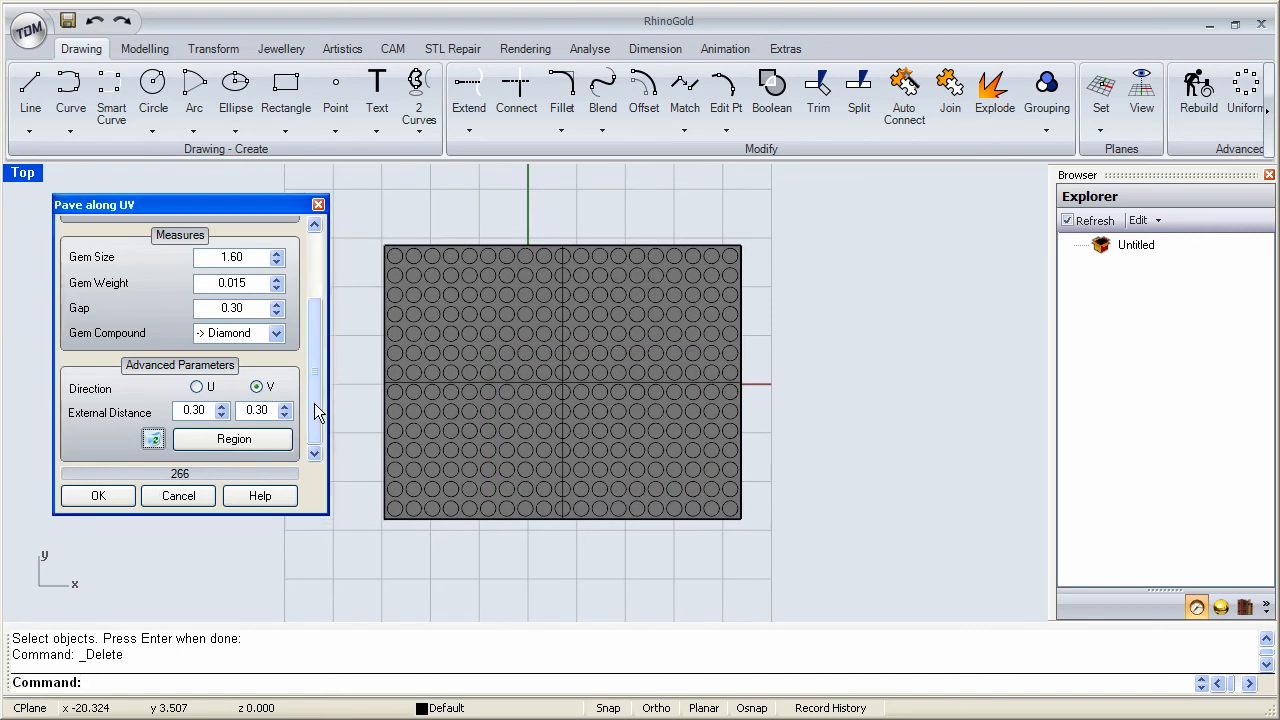
Step: Delete the plane surface beneath the gem layout
{"action": "left_click_drag", "start_coordinate": [314, 408], "coordinate": [316, 326]}
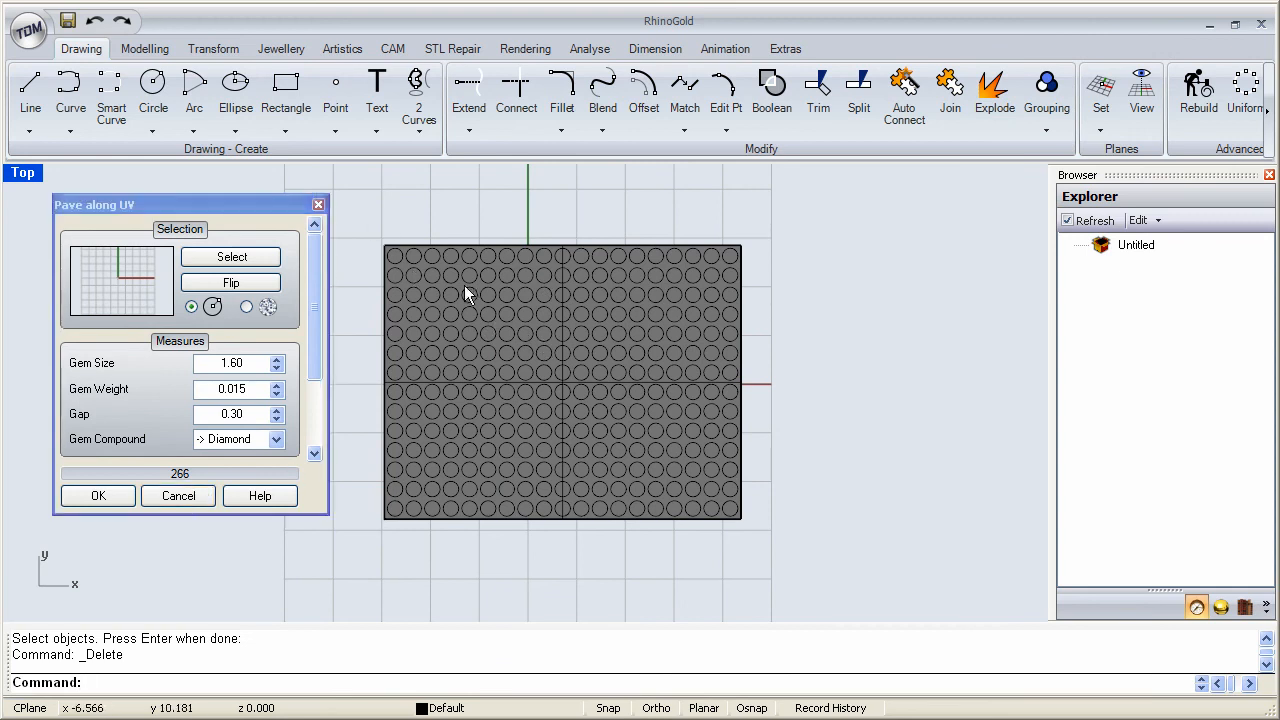
{"action": "left_click", "coordinate": [555, 368]}
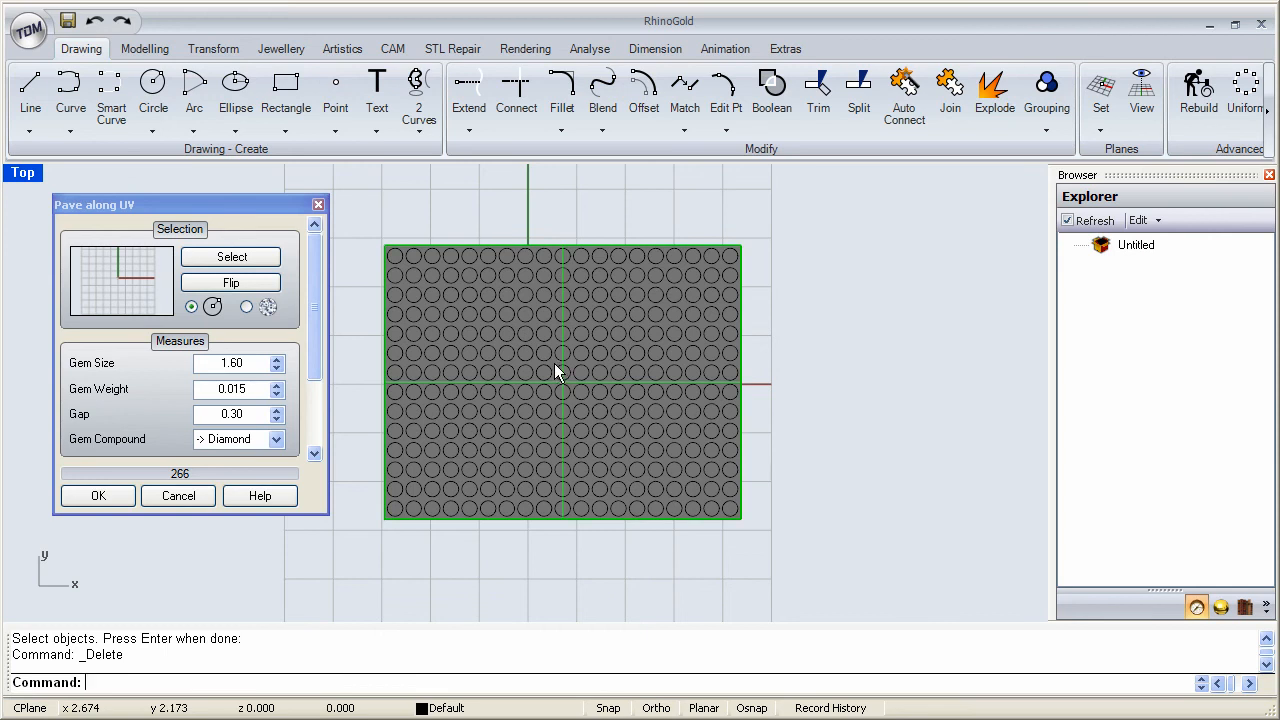
{"action": "key", "text": "Return"}
Step: Restore the multi-viewport layout and maximize the Front viewport
{"action": "double_click", "coordinate": [29, 177]}
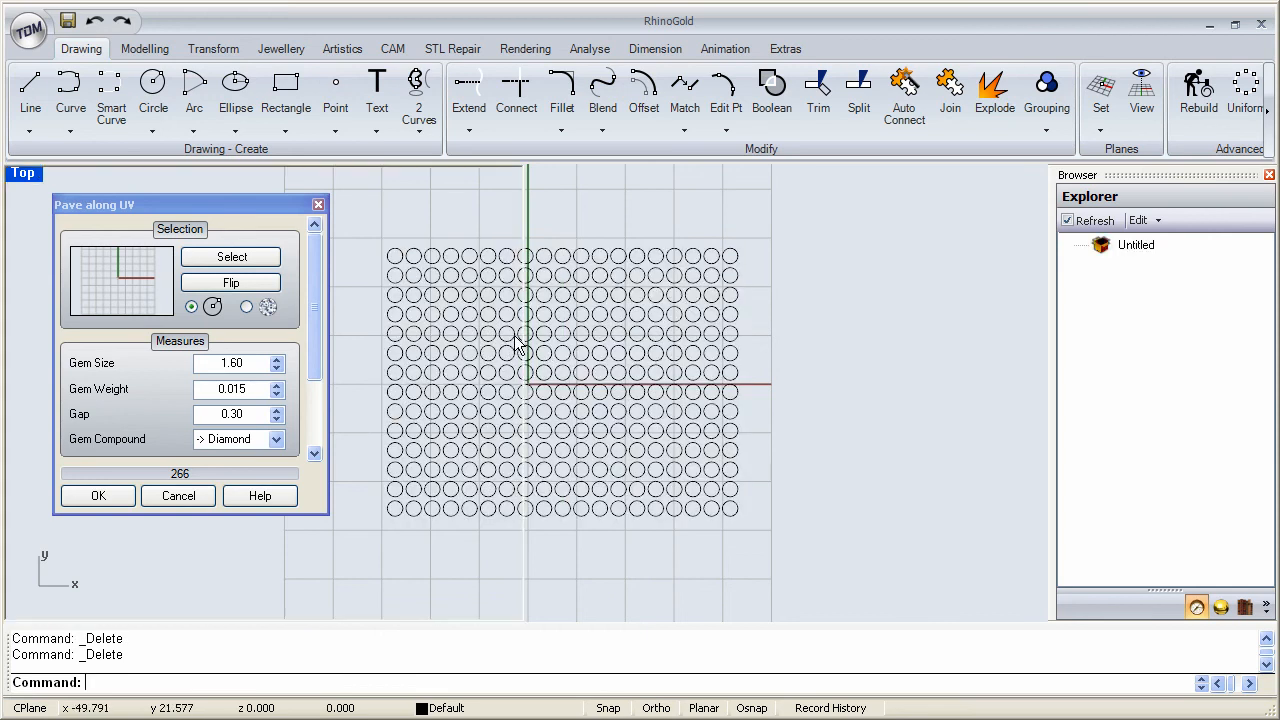
{"action": "left_click", "coordinate": [552, 410]}
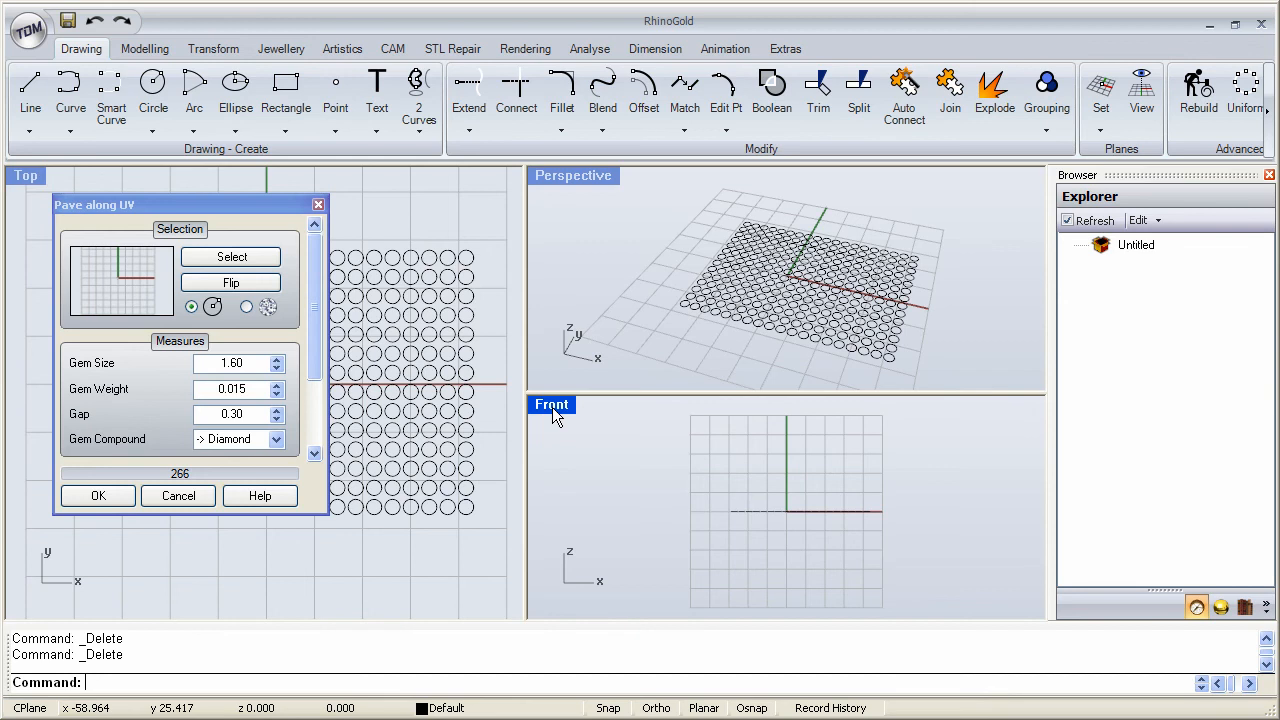
{"action": "double_click", "coordinate": [552, 407]}
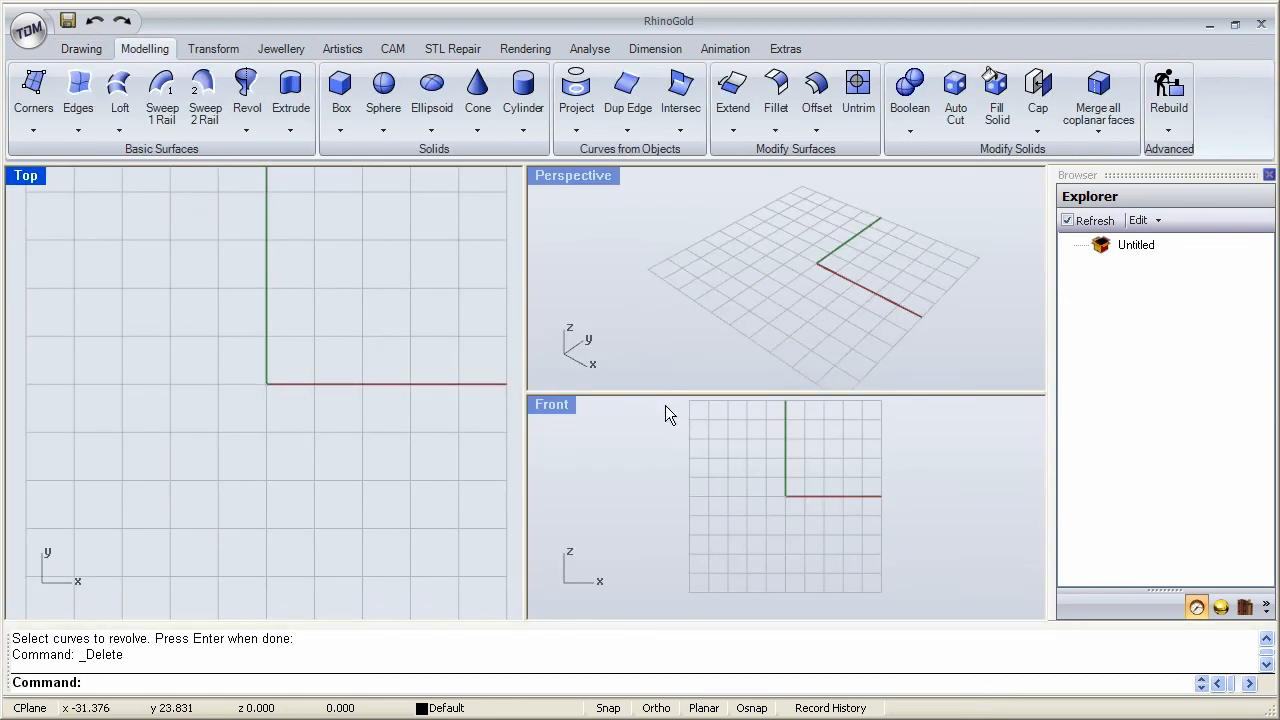
{"action": "left_click", "coordinate": [566, 415]}
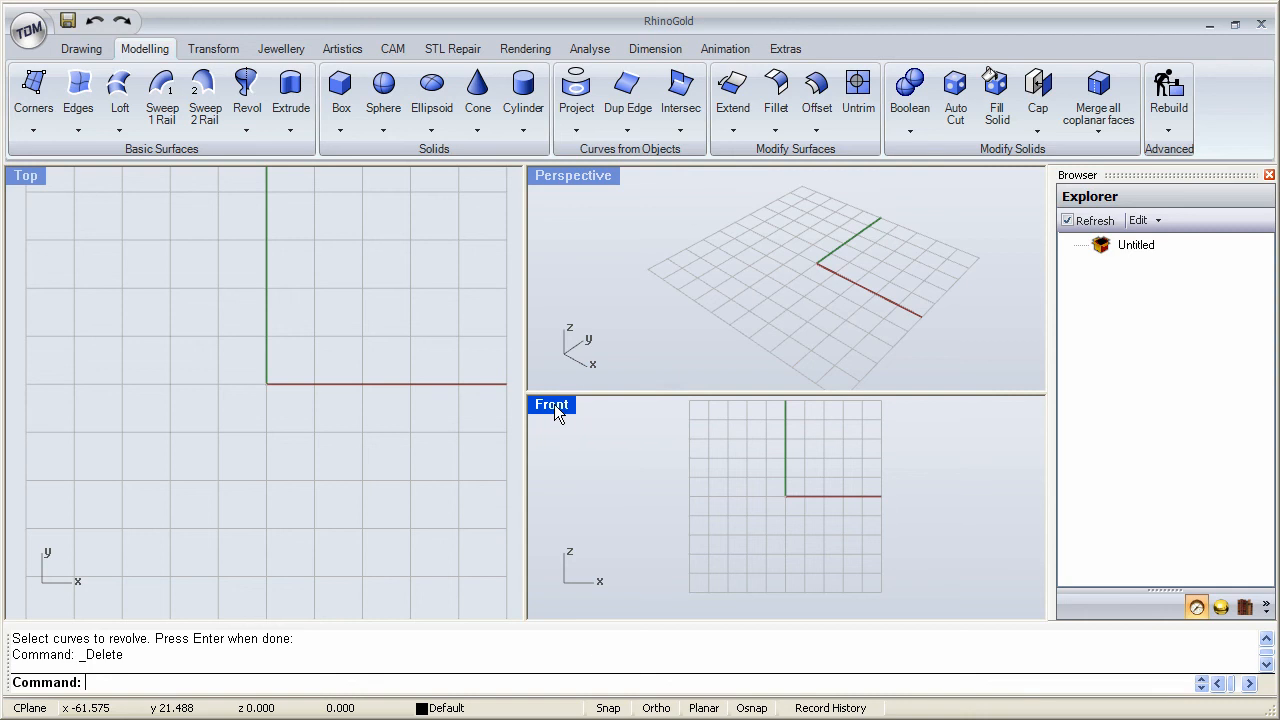
{"action": "double_click", "coordinate": [555, 406]}
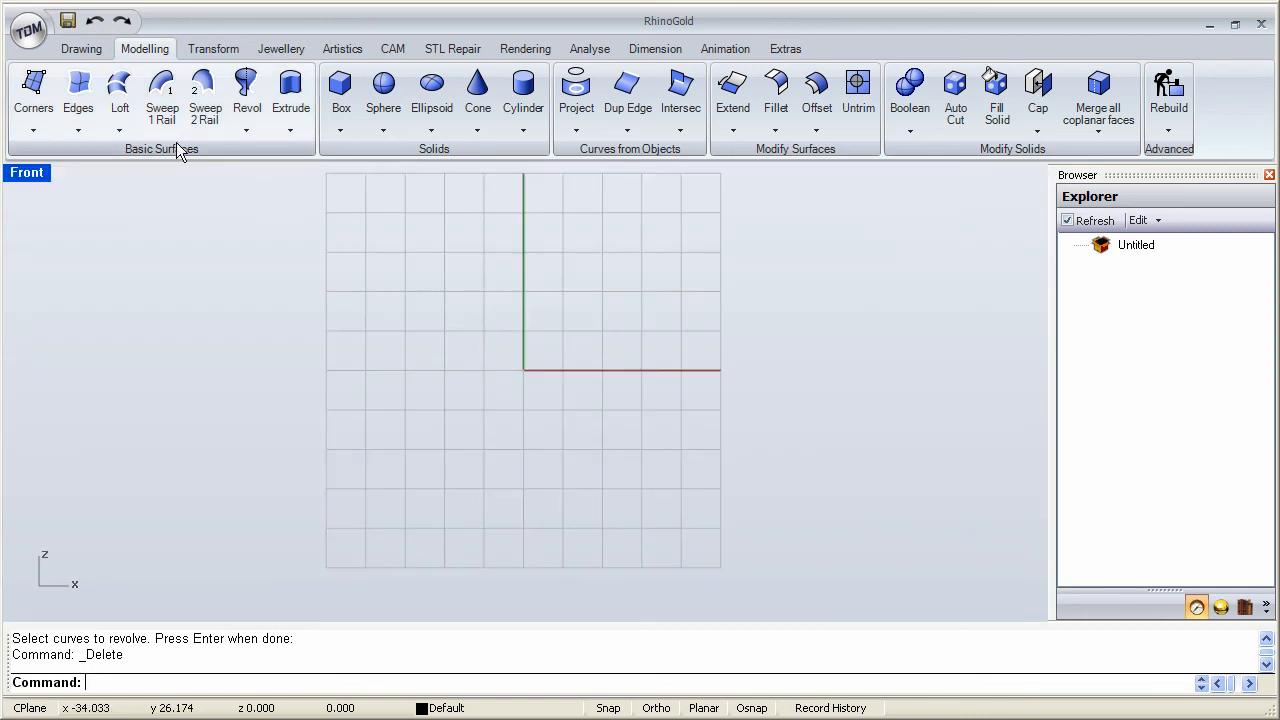
Step: Draw a nine-point interpolated S-shaped profile curve in the Front view, starting beside the vertical axis above the origin and bulging outward near its lower end
{"action": "left_click", "coordinate": [283, 50]}
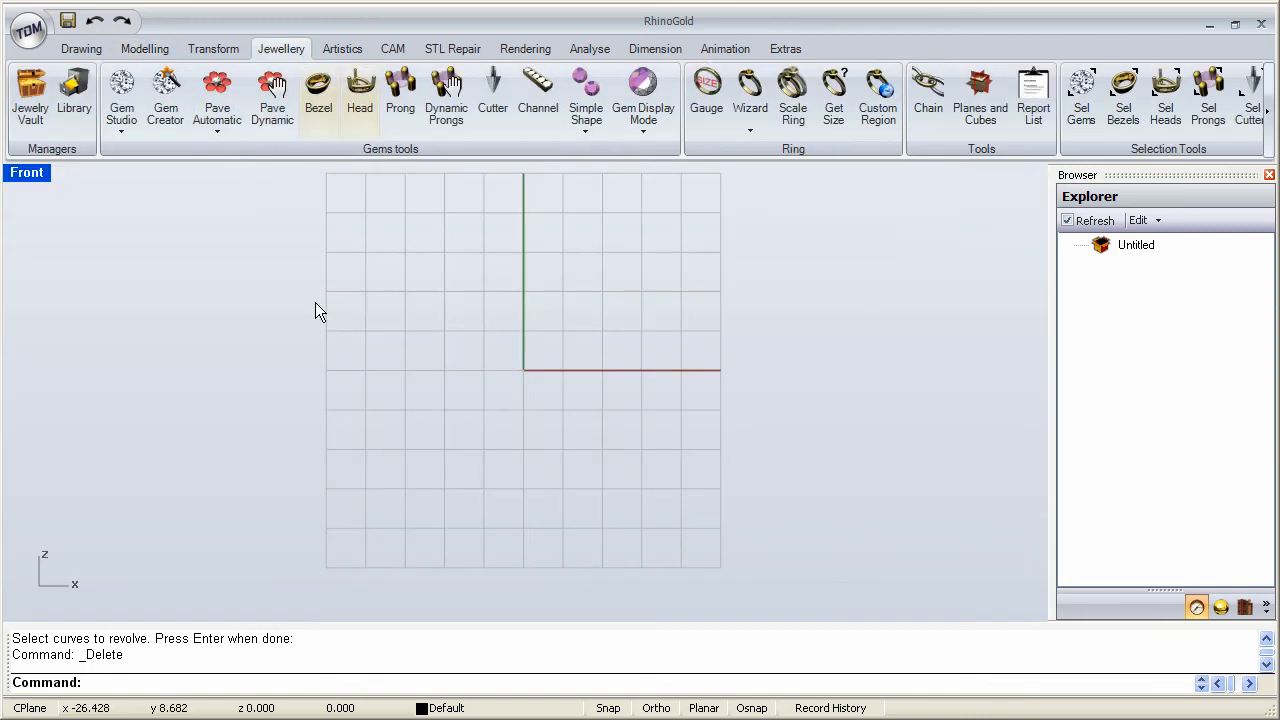
{"action": "left_click", "coordinate": [135, 49]}
{"action": "left_click", "coordinate": [96, 50]}
{"action": "left_click", "coordinate": [70, 92]}
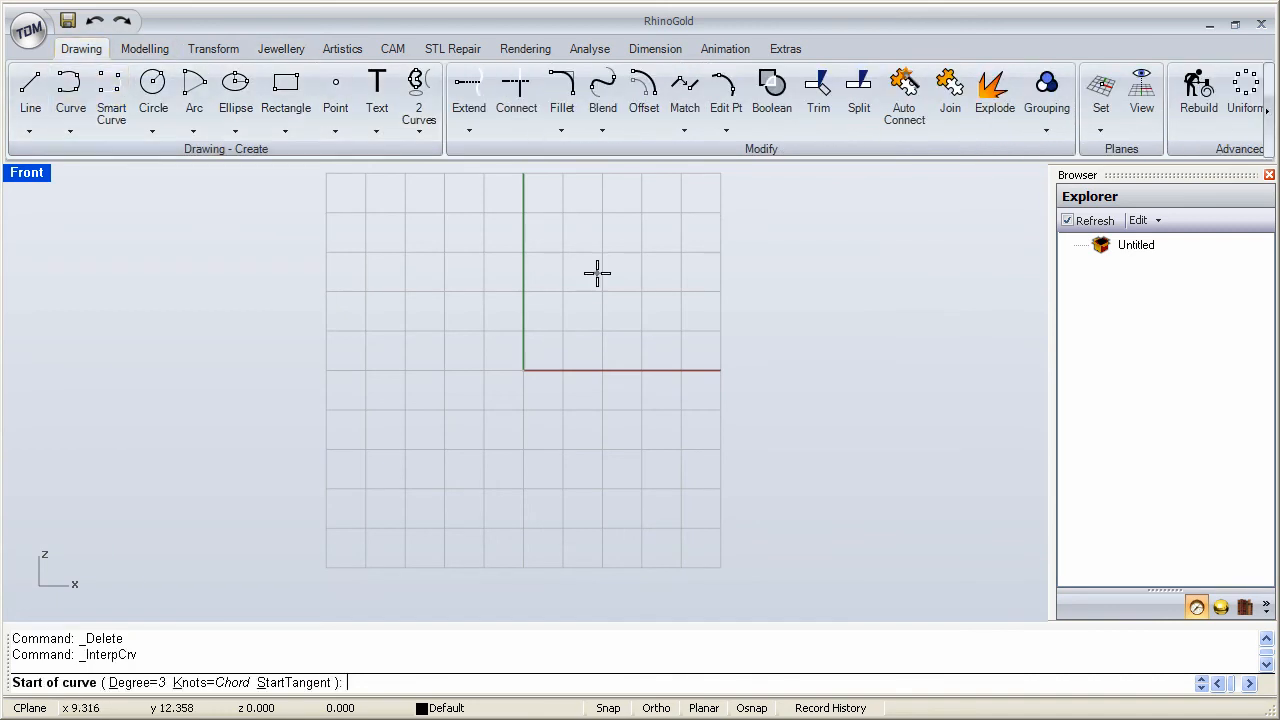
{"action": "left_click", "coordinate": [534, 283]}
{"action": "left_click", "coordinate": [566, 297]}
{"action": "left_click", "coordinate": [585, 334]}
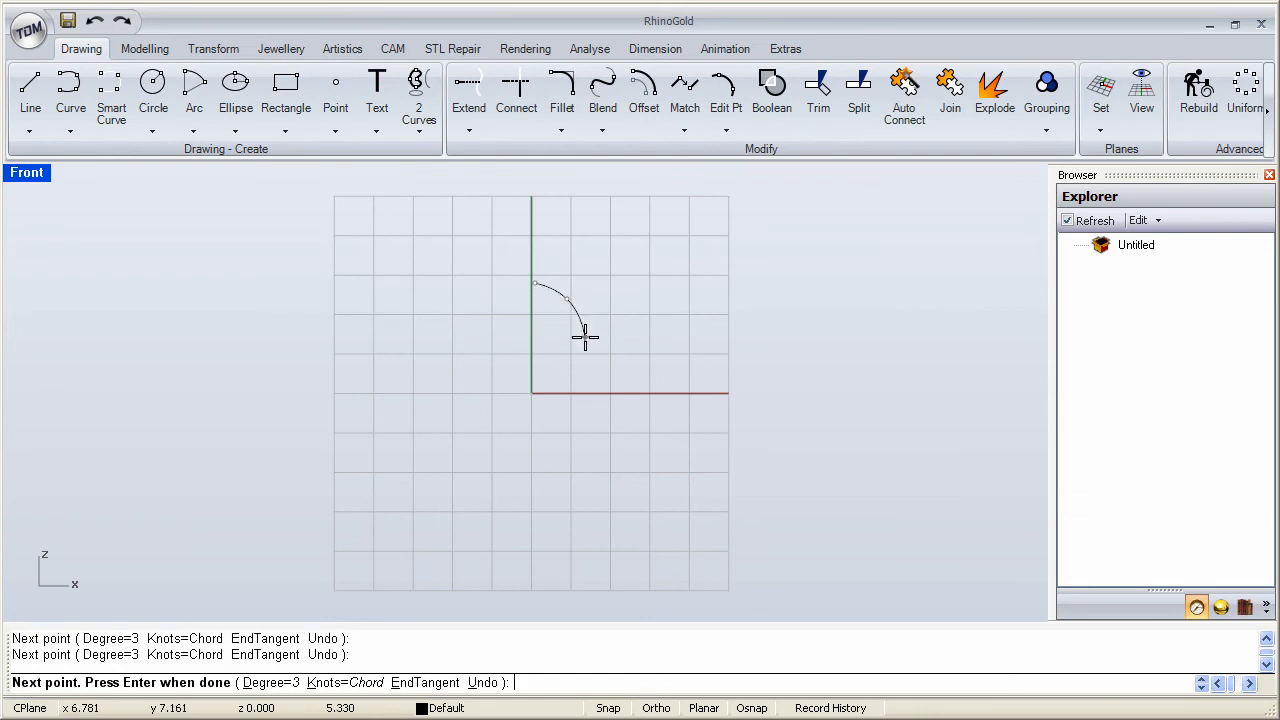
{"action": "left_click", "coordinate": [582, 393]}
{"action": "left_click", "coordinate": [587, 445]}
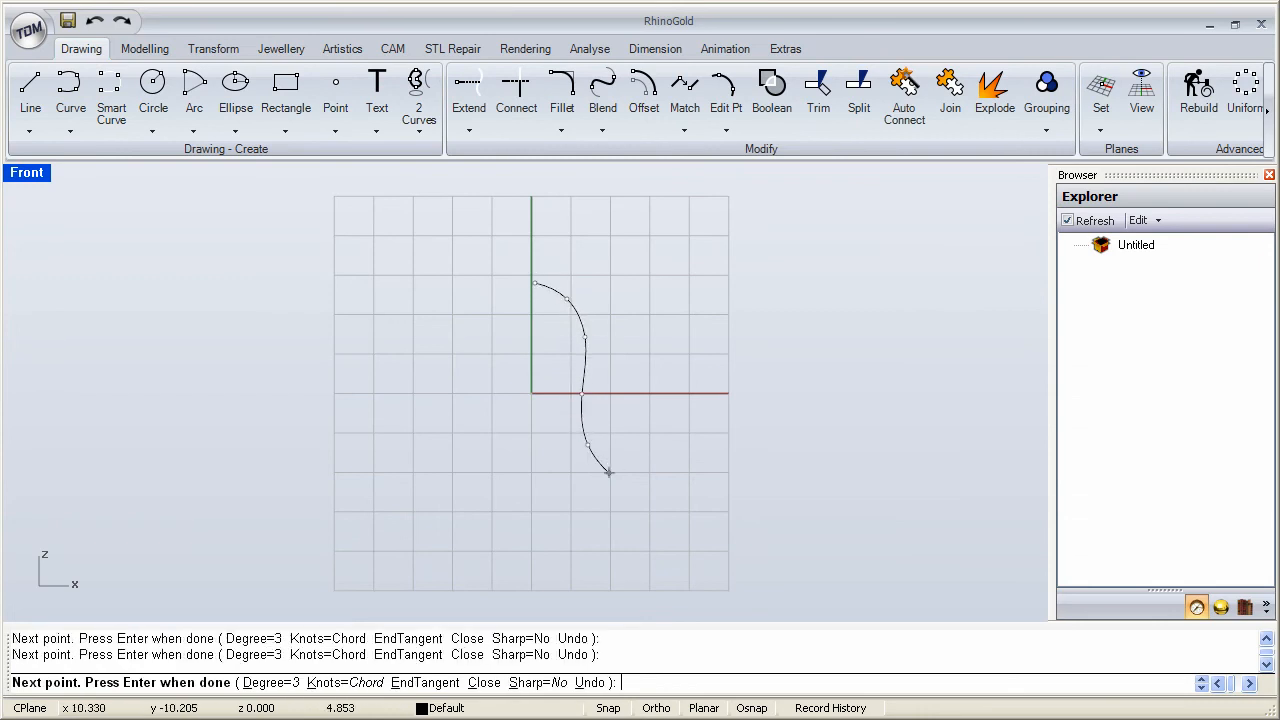
{"action": "left_click", "coordinate": [617, 473]}
{"action": "left_click", "coordinate": [630, 516]}
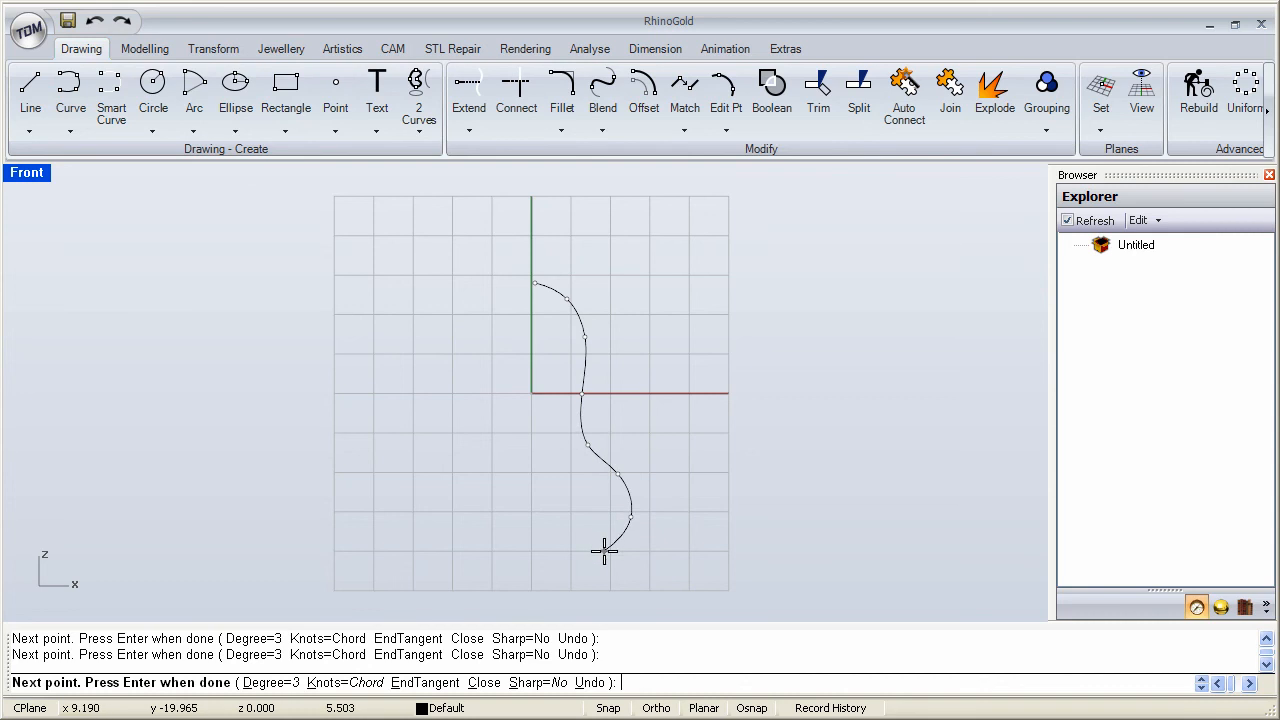
{"action": "left_click", "coordinate": [604, 551]}
{"action": "left_click", "coordinate": [550, 566]}
{"action": "key", "text": "Return"}
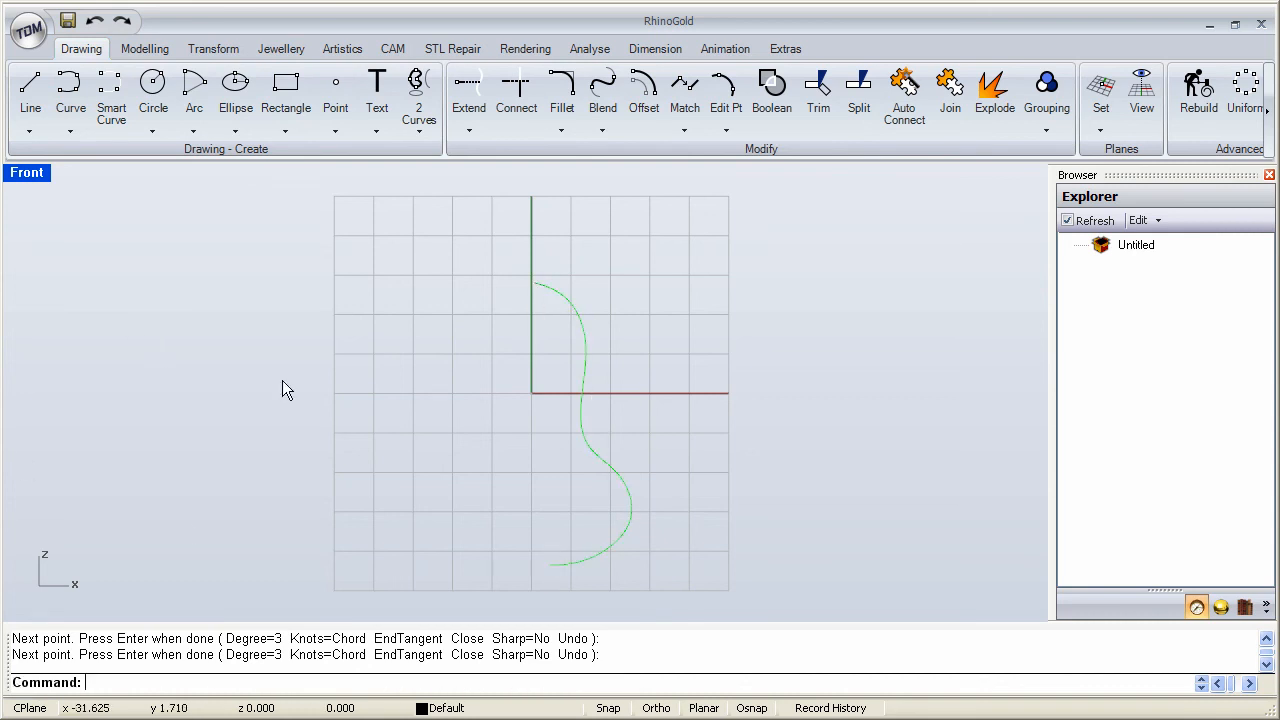
Step: Shift the profile curve slightly away from the vertical axis and revolve it a full circle about the vertical axis through the origin
{"action": "right_click_drag", "start_coordinate": [548, 287], "coordinate": [545, 259]}
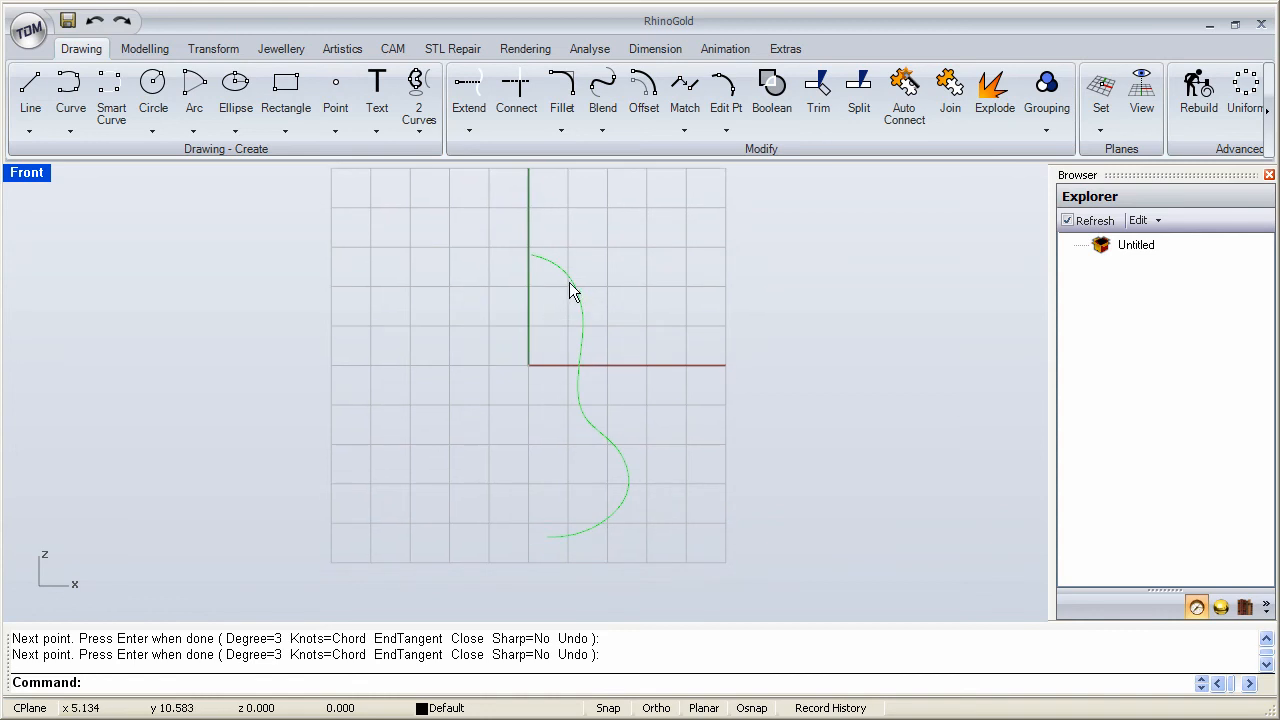
{"action": "left_click_drag", "start_coordinate": [571, 289], "coordinate": [580, 283]}
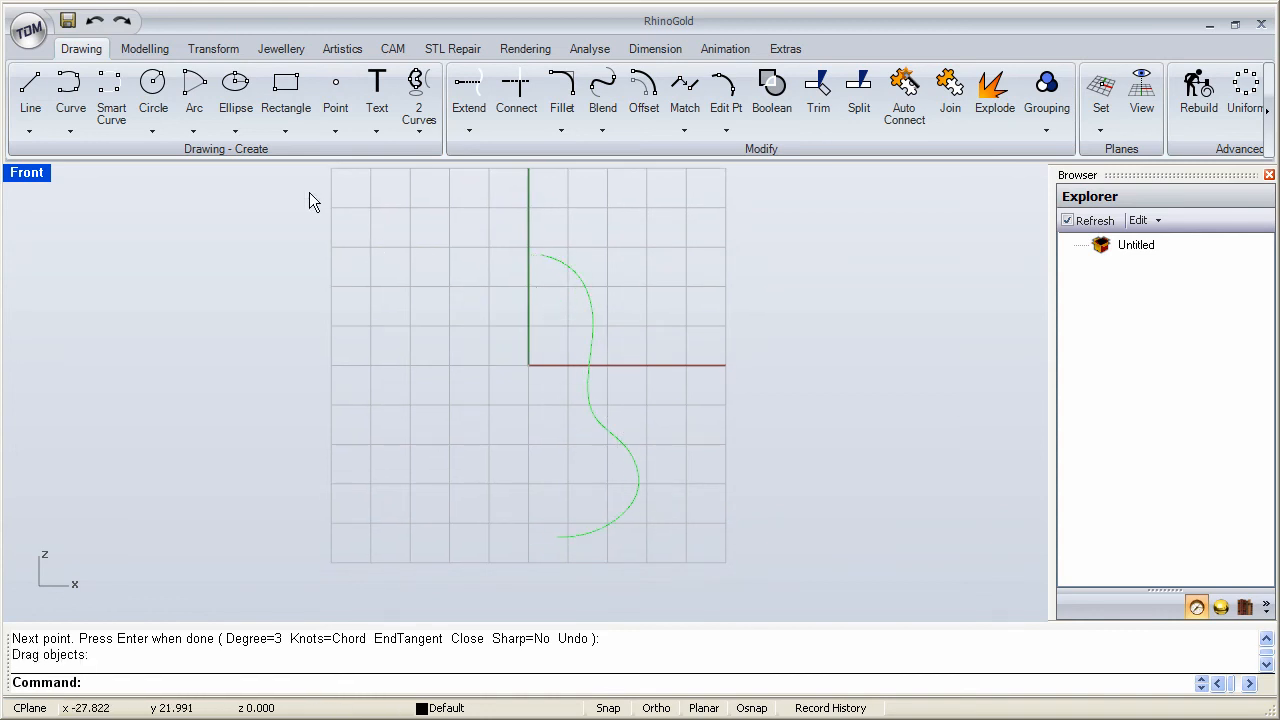
{"action": "left_click", "coordinate": [145, 49]}
{"action": "left_click", "coordinate": [247, 95]}
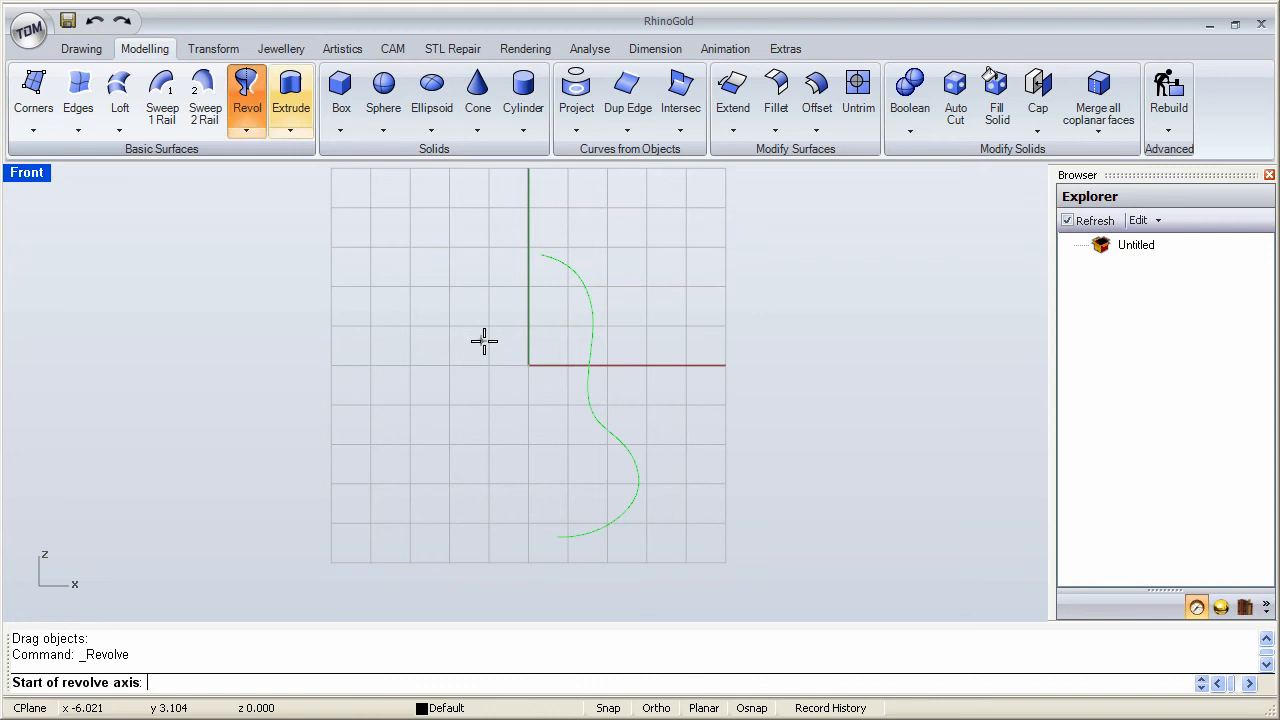
{"action": "type", "text": "0"}
{"action": "key", "text": "Return"}
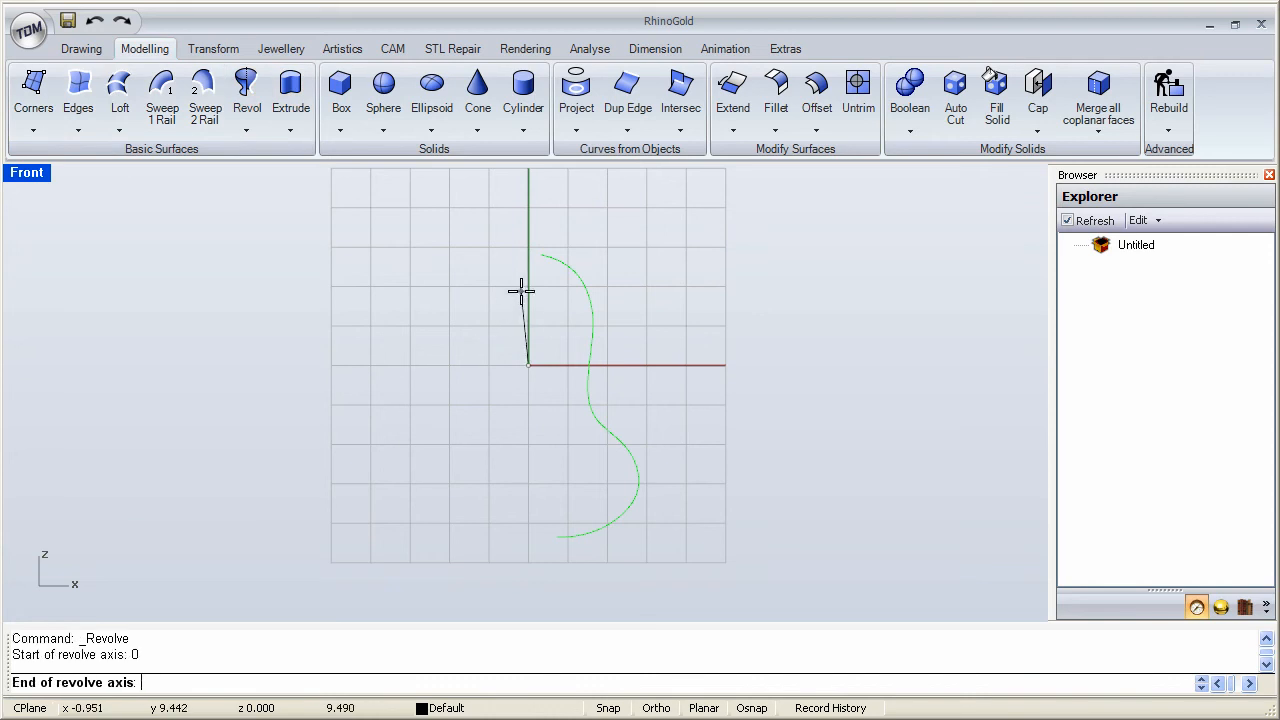
{"action": "left_click", "coordinate": [528, 289]}
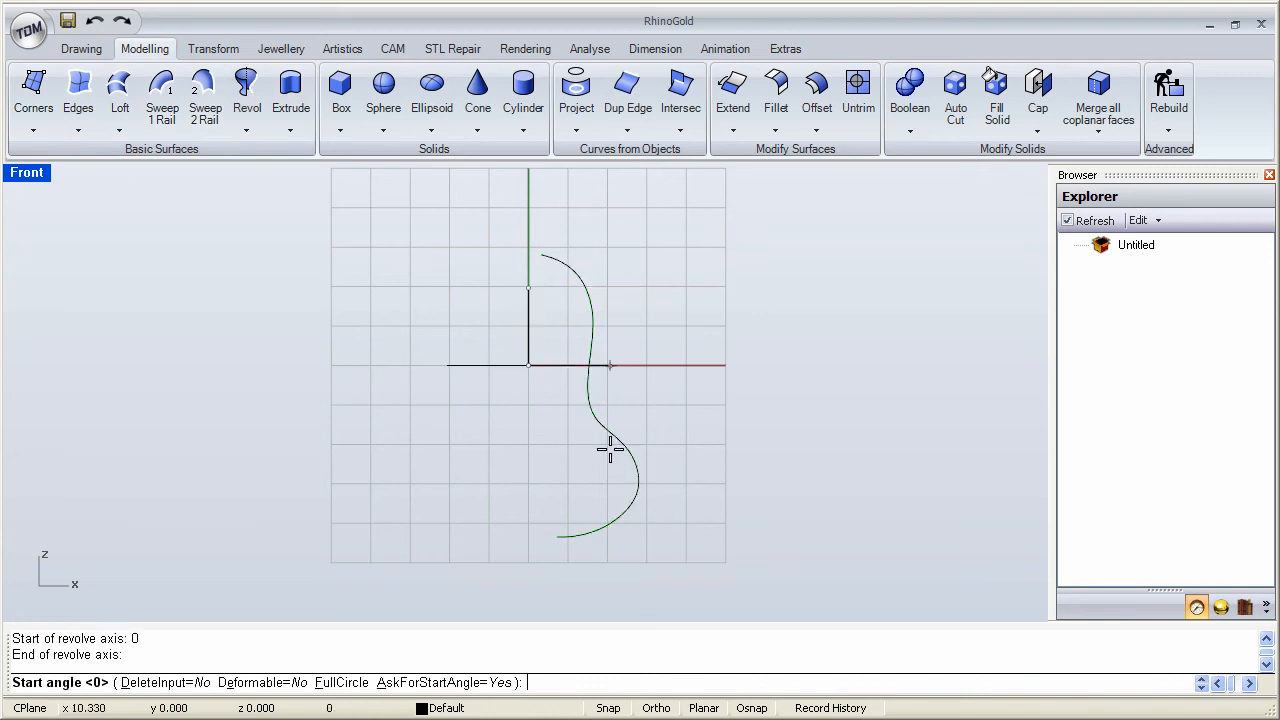
{"action": "left_click", "coordinate": [340, 682]}
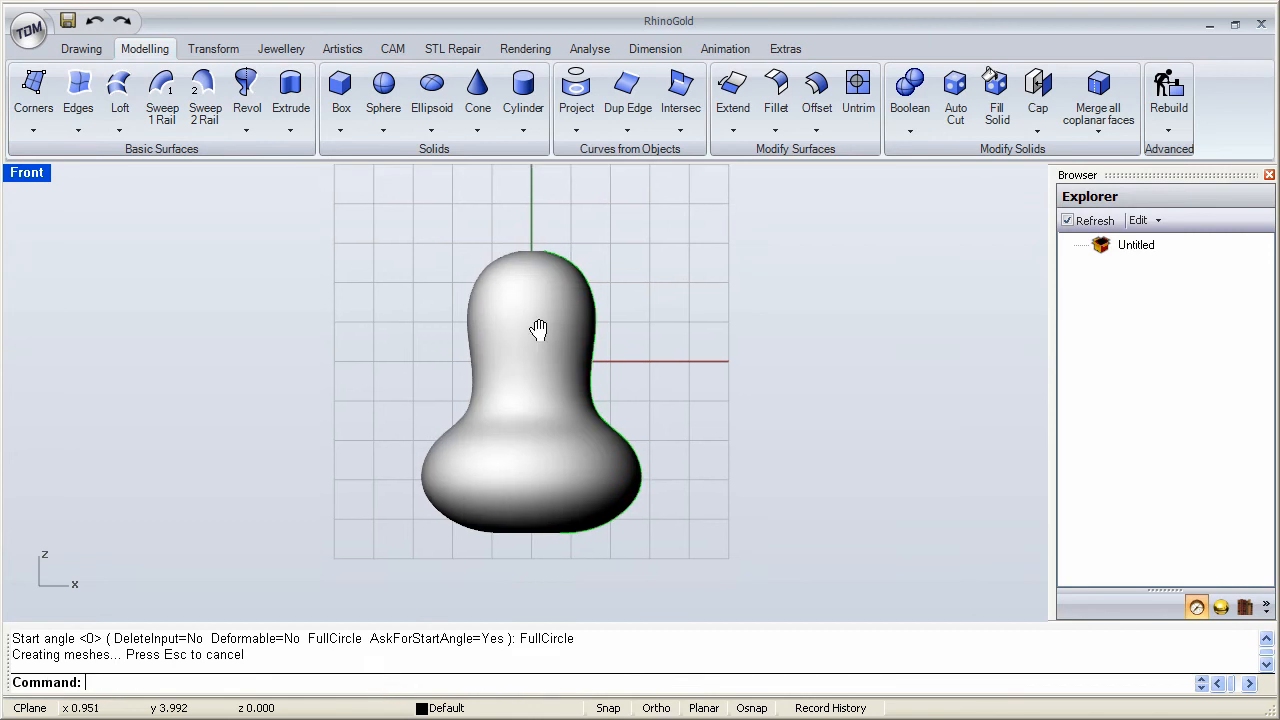
{"action": "right_click_drag", "start_coordinate": [538, 329], "coordinate": [550, 311]}
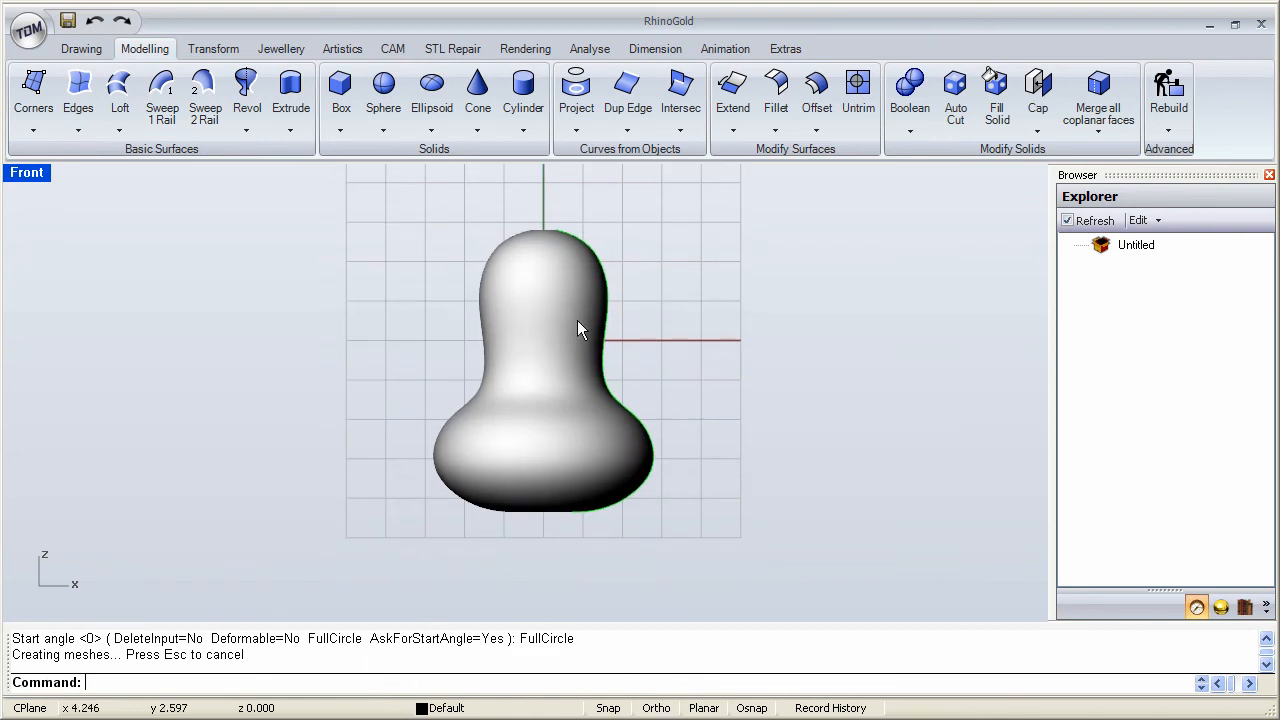
Step: Delete the profile curve from the revolved surface in a maximized Perspective view
{"action": "double_click", "coordinate": [29, 177]}
{"action": "double_click", "coordinate": [593, 179]}
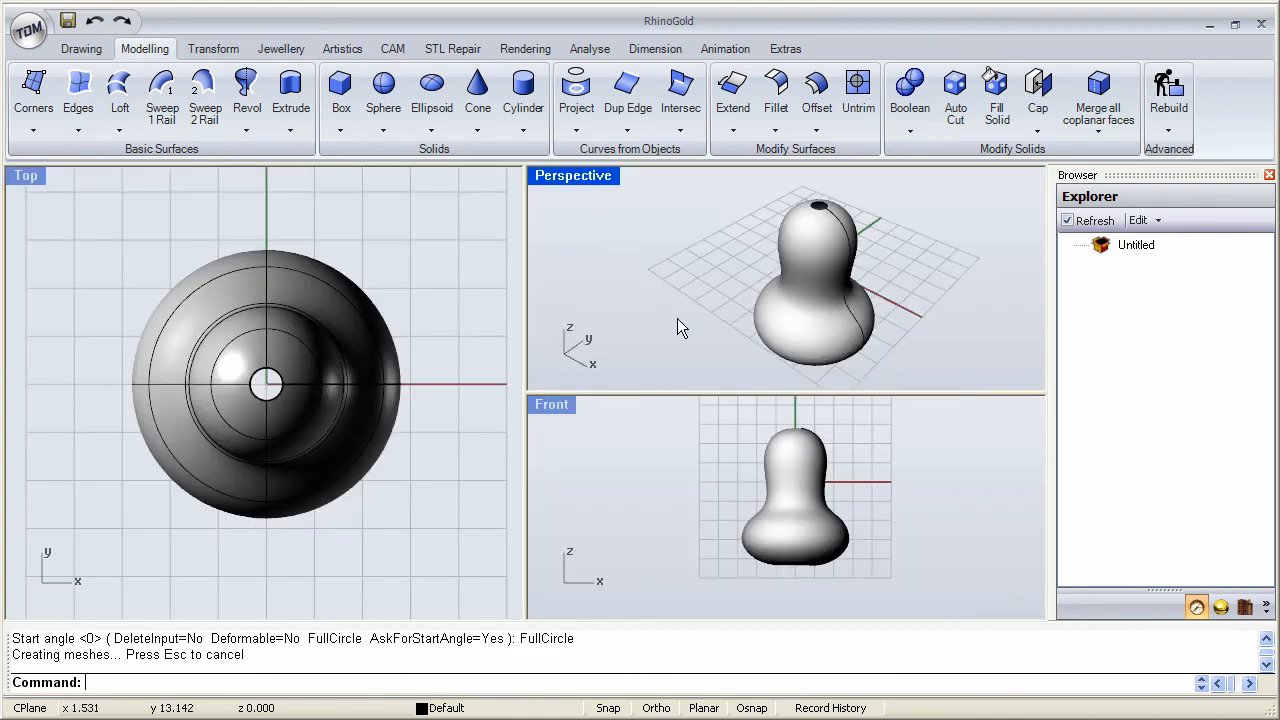
{"action": "right_click_drag", "start_coordinate": [663, 366], "coordinate": [713, 330]}
{"action": "left_click", "coordinate": [675, 288]}
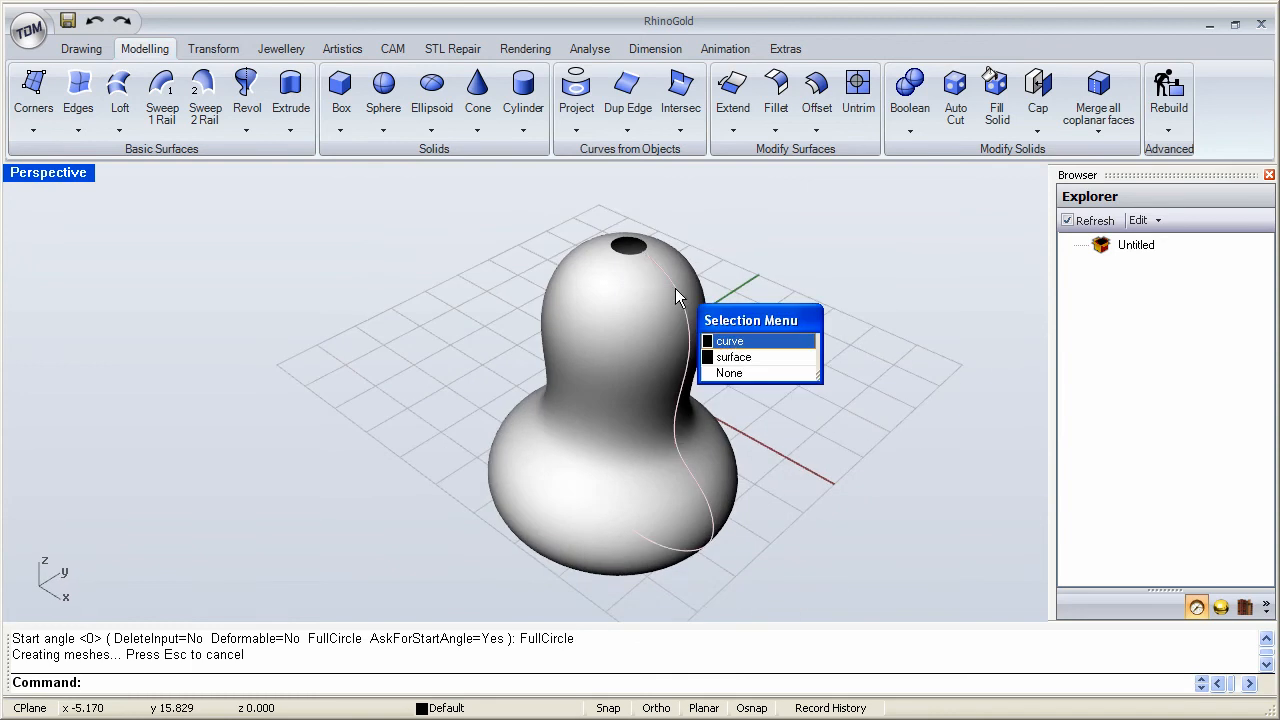
{"action": "left_click", "coordinate": [733, 343]}
{"action": "key", "text": "Delete"}
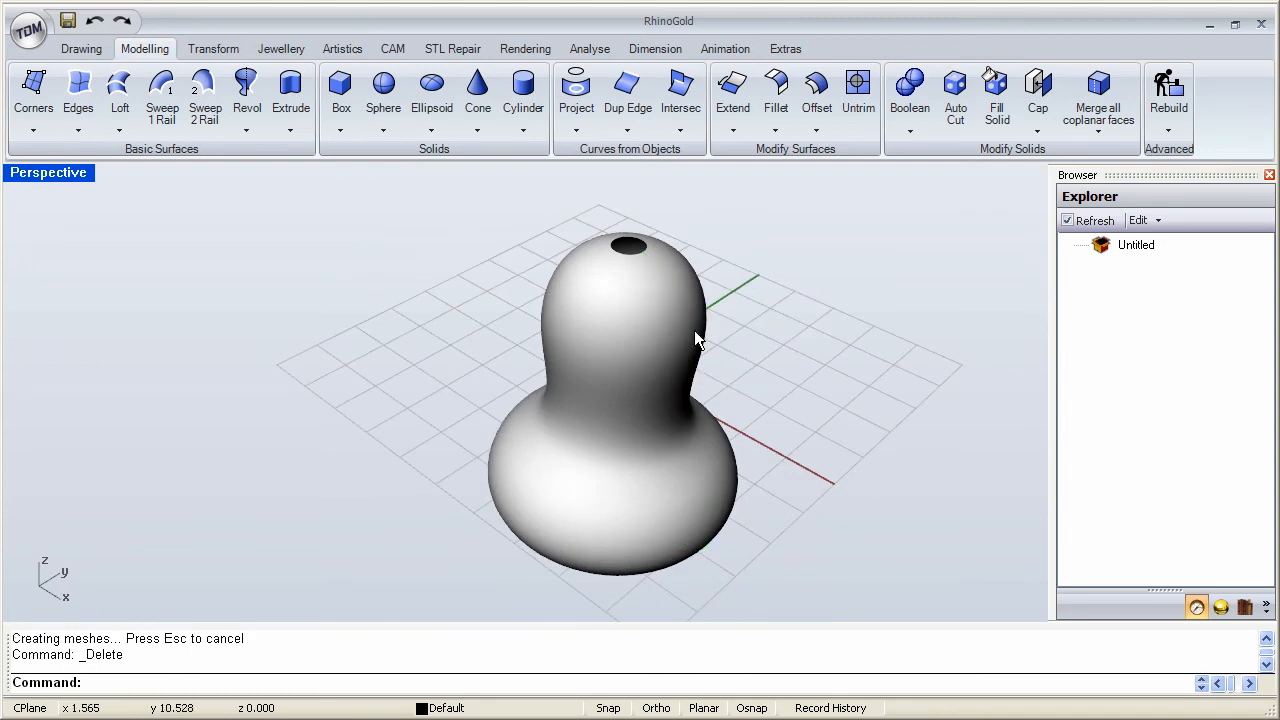
Step: Select the revolved surface and preview a Pave along UV on it with 1.00 gems and a 0.20 gap
{"action": "right_click_drag", "start_coordinate": [603, 389], "coordinate": [612, 361]}
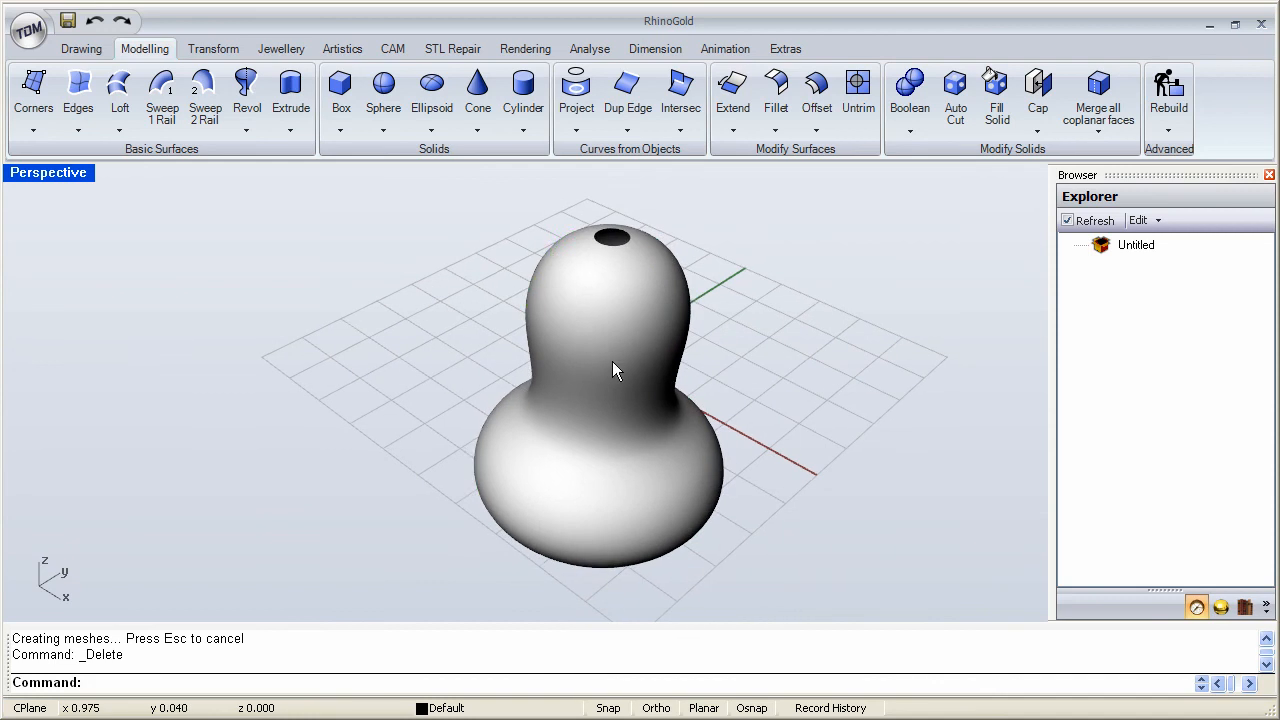
{"action": "left_click", "coordinate": [625, 373]}
{"action": "middle_click", "coordinate": [625, 373]}
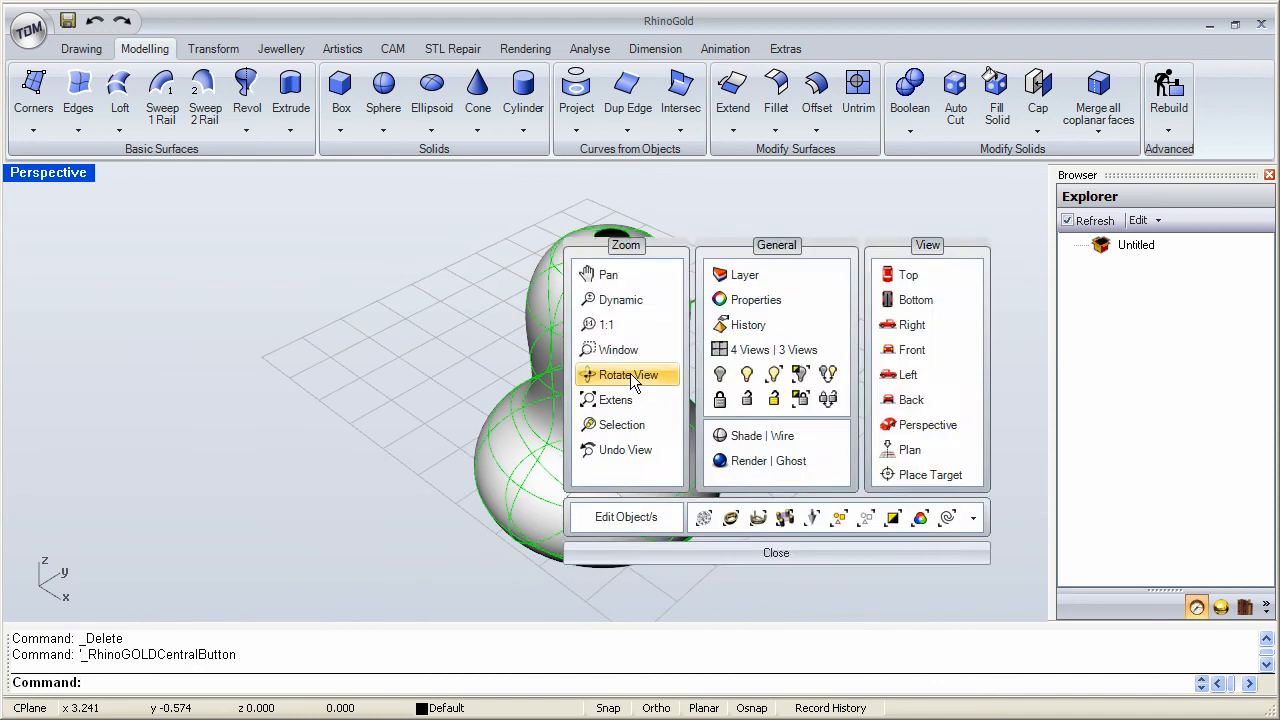
{"action": "left_click", "coordinate": [614, 424]}
{"action": "right_click_drag", "start_coordinate": [611, 423], "coordinate": [740, 446]}
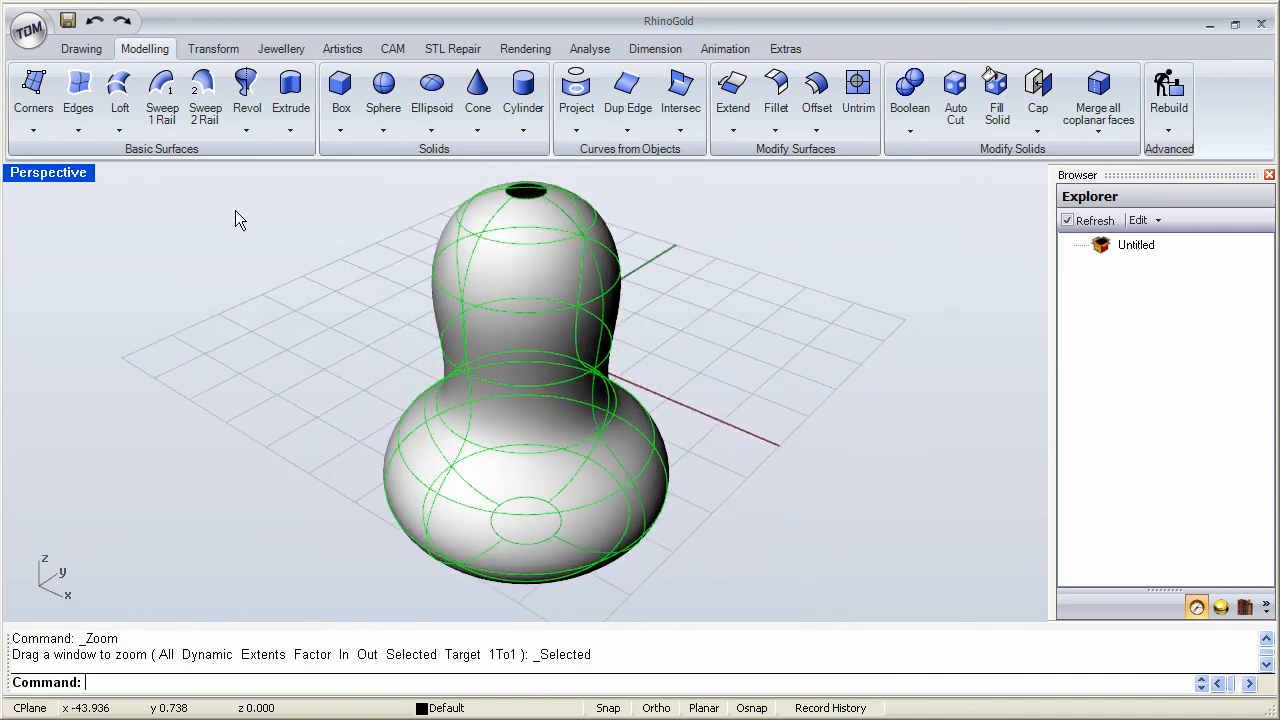
{"action": "left_click", "coordinate": [277, 48]}
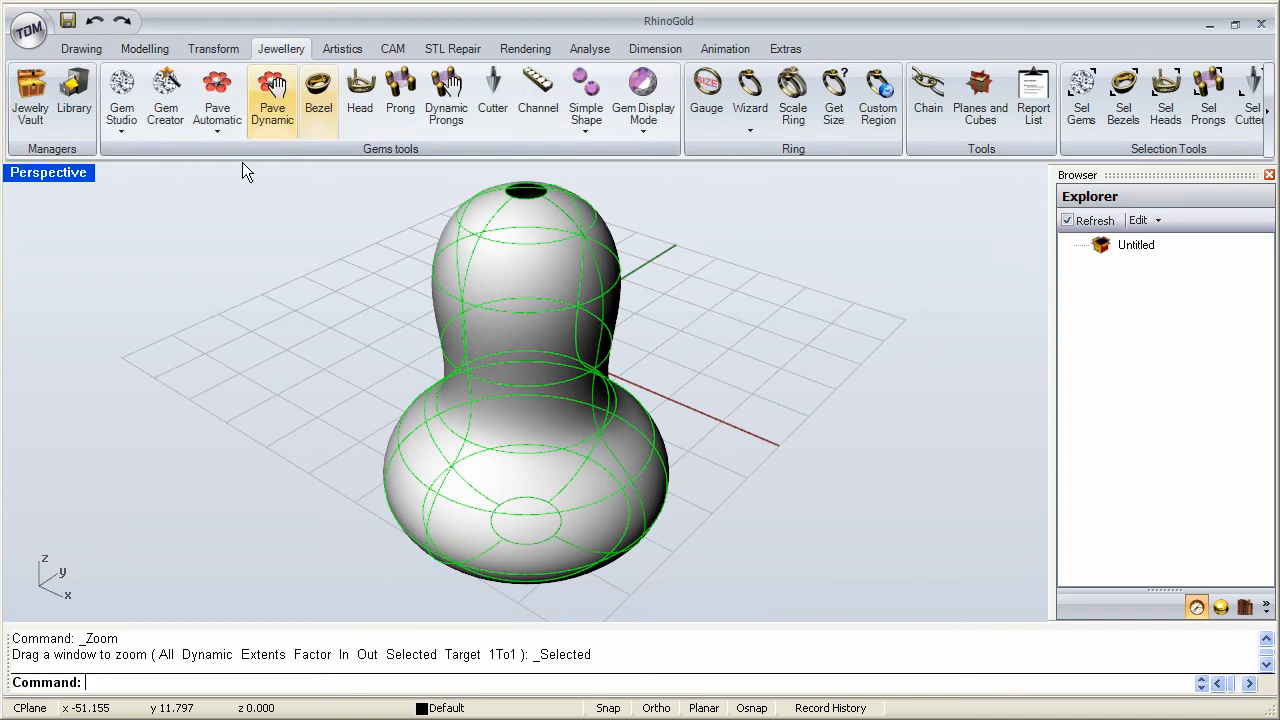
{"action": "left_click", "coordinate": [218, 132]}
{"action": "left_click", "coordinate": [275, 161]}
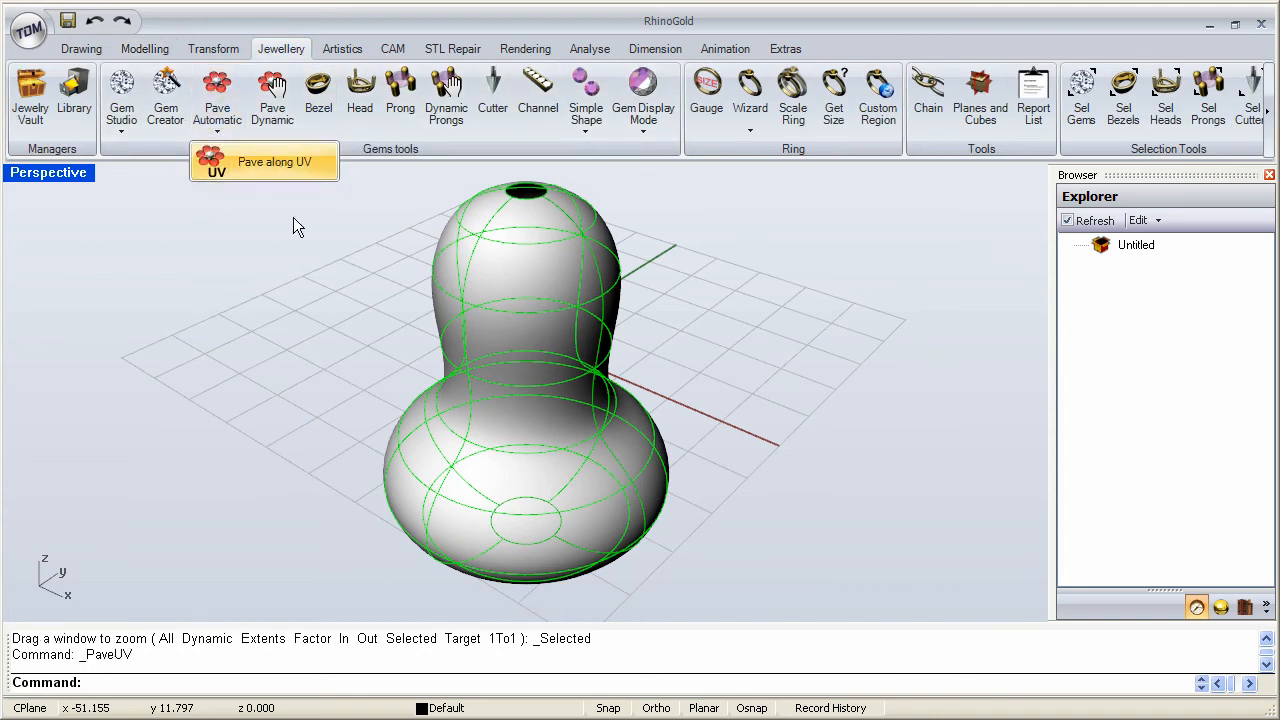
{"action": "left_click_drag", "start_coordinate": [209, 81], "coordinate": [211, 220]}
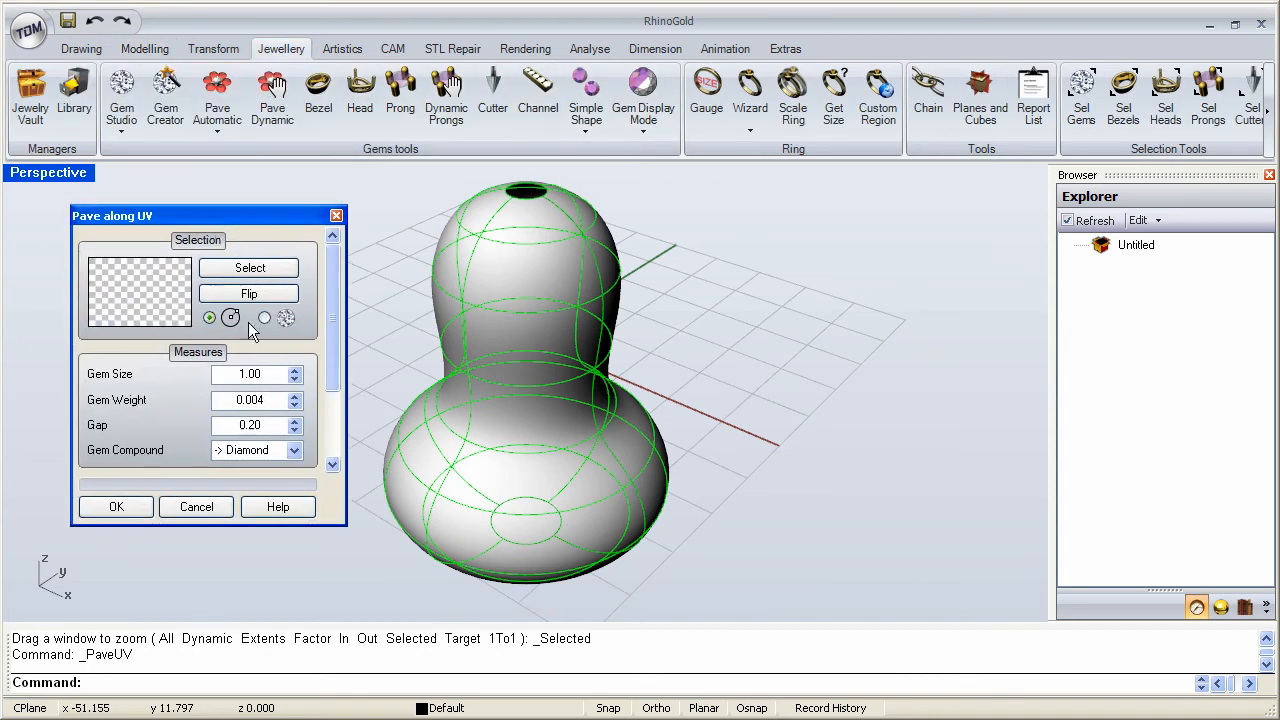
{"action": "left_click", "coordinate": [462, 289]}
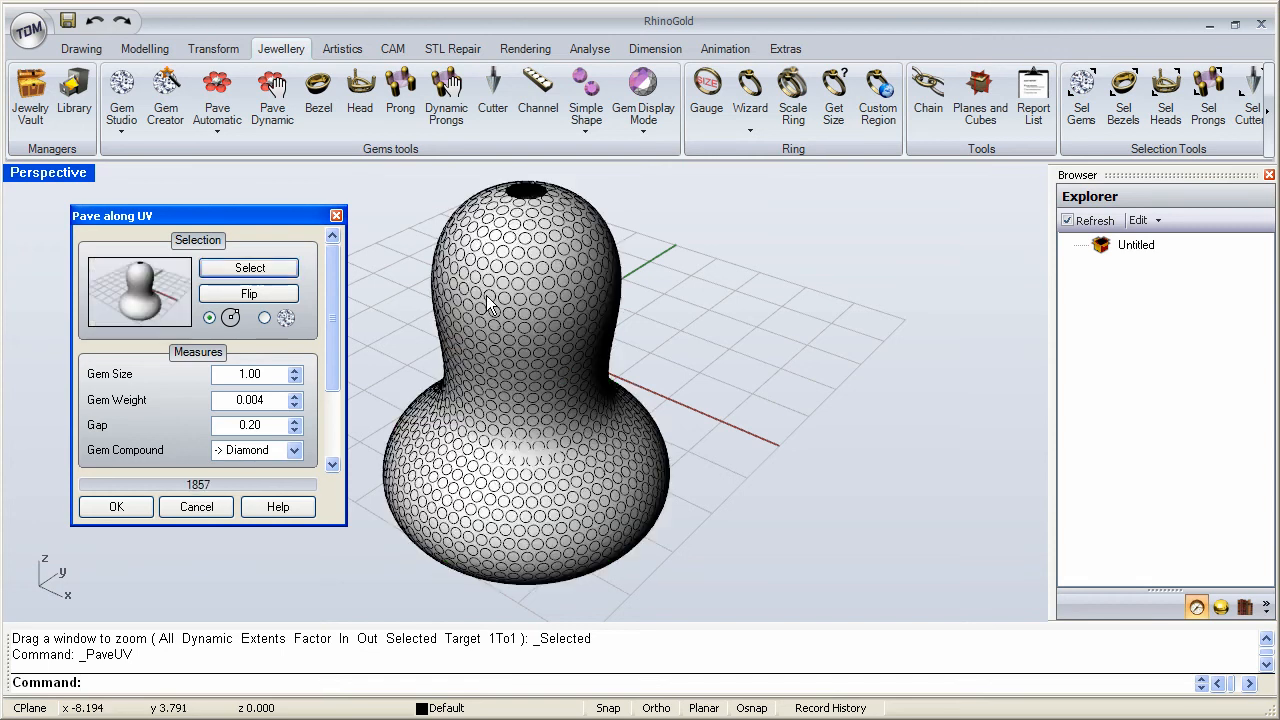
Step: Check the gem layout around the revolved surface and set the gem size to 1.05
{"action": "right_click_drag", "start_coordinate": [655, 283], "coordinate": [555, 430]}
{"action": "scroll", "coordinate": [520, 437], "scroll_direction": "up", "scroll_amount": 4}
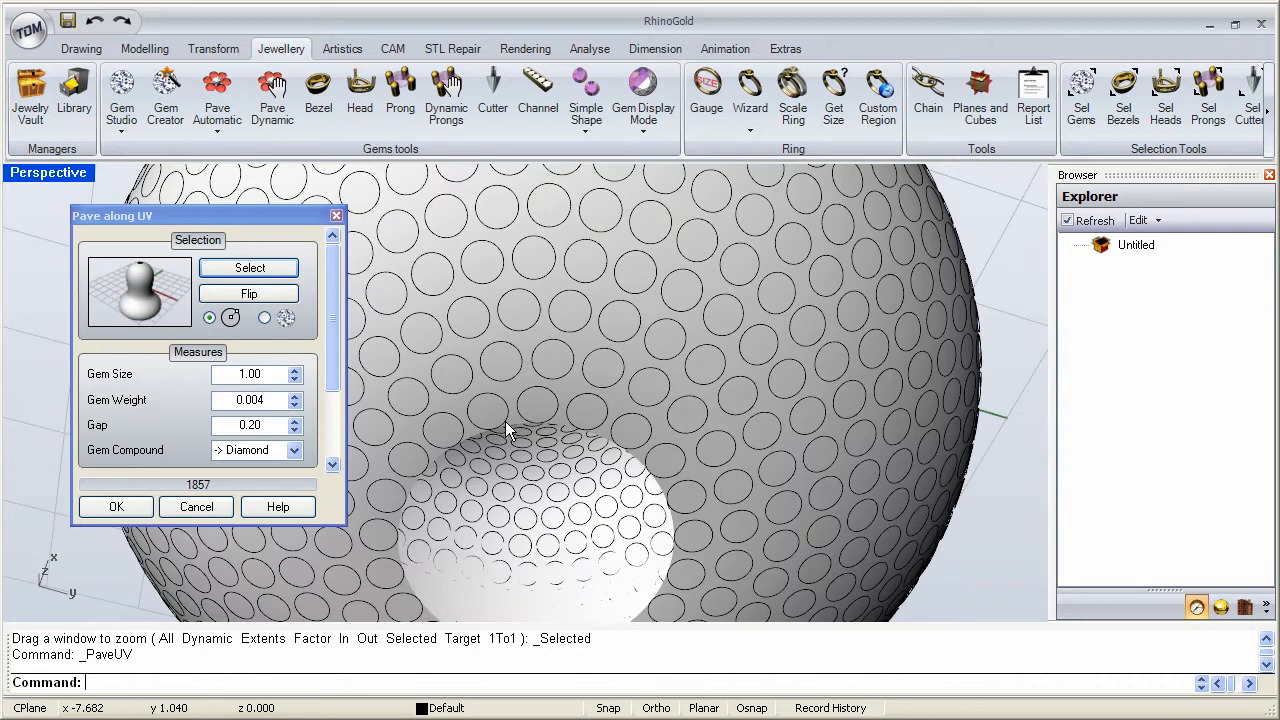
{"action": "scroll", "coordinate": [507, 421], "scroll_direction": "down", "scroll_amount": 5}
{"action": "right_click_drag", "start_coordinate": [507, 421], "coordinate": [643, 486]}
{"action": "scroll", "coordinate": [524, 303], "scroll_direction": "up", "scroll_amount": 3}
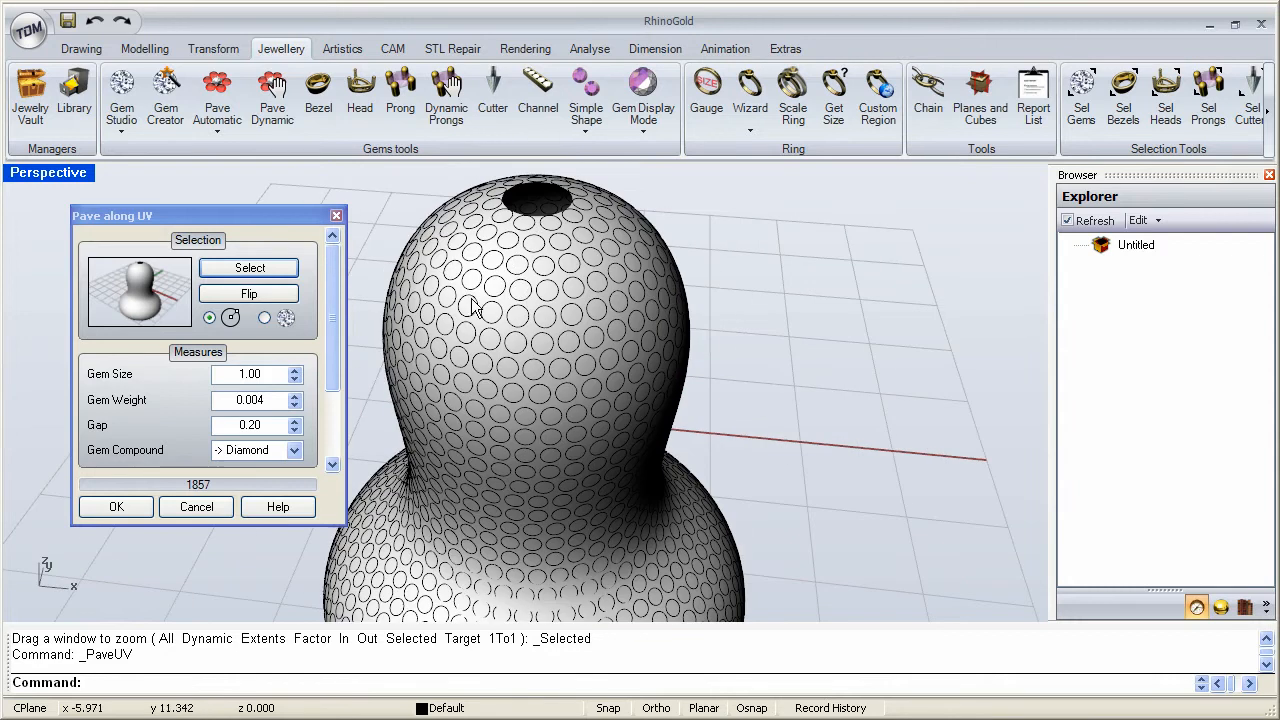
{"action": "left_click", "coordinate": [295, 373]}
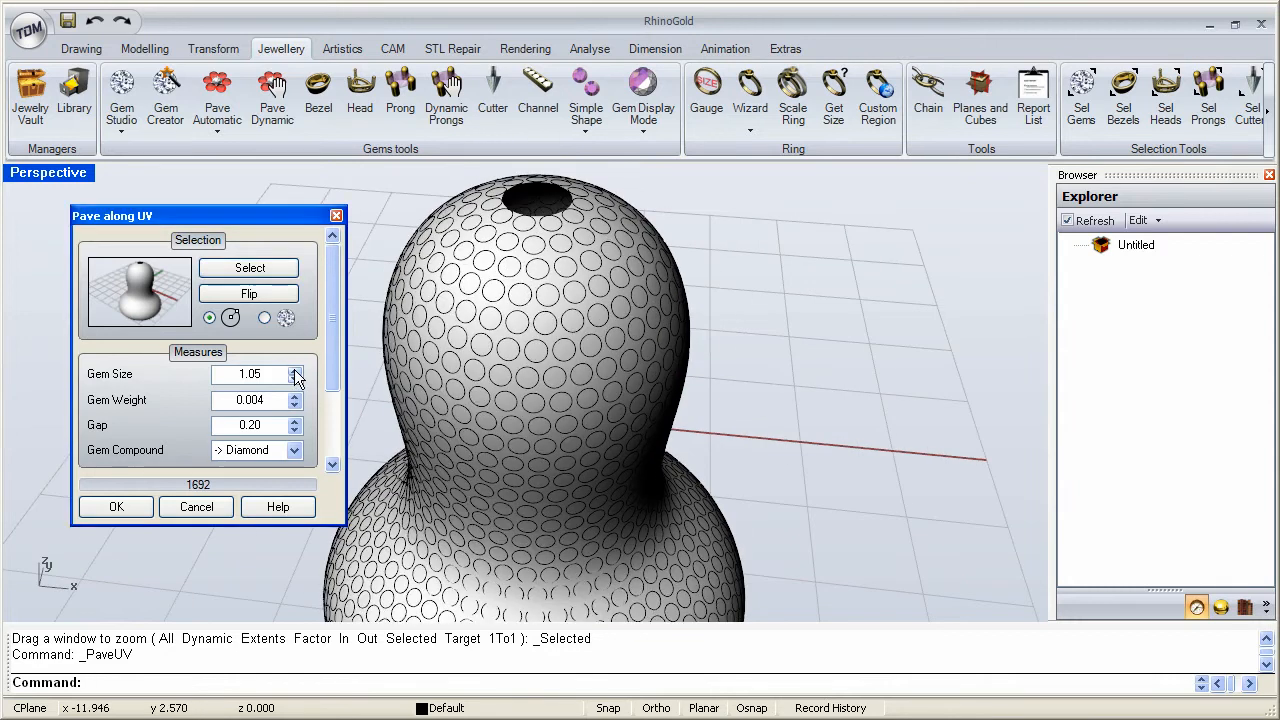
Step: Increase the gem size of the pave on the revolved surface to 1.75
{"action": "left_click", "coordinate": [295, 373]}
{"action": "left_click", "coordinate": [295, 373]}
{"action": "left_click", "coordinate": [295, 373]}
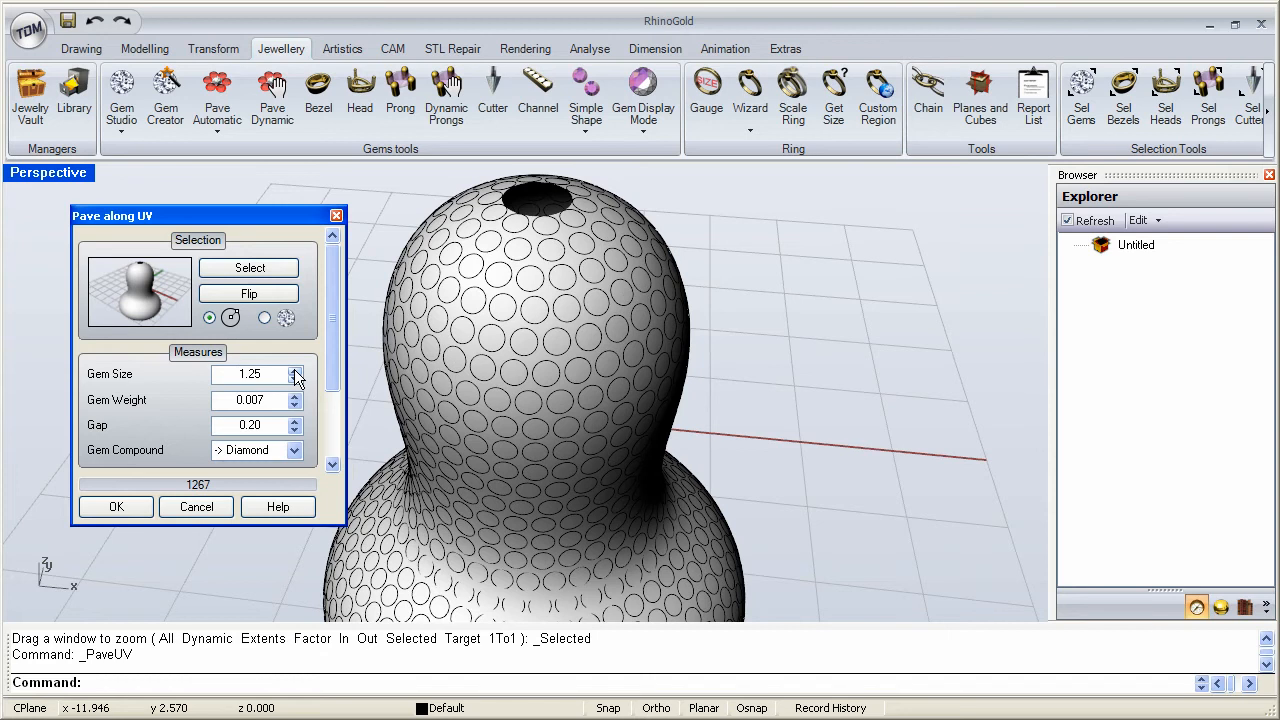
{"action": "left_click", "coordinate": [295, 373]}
{"action": "left_click", "coordinate": [295, 373]}
{"action": "left_click", "coordinate": [295, 373]}
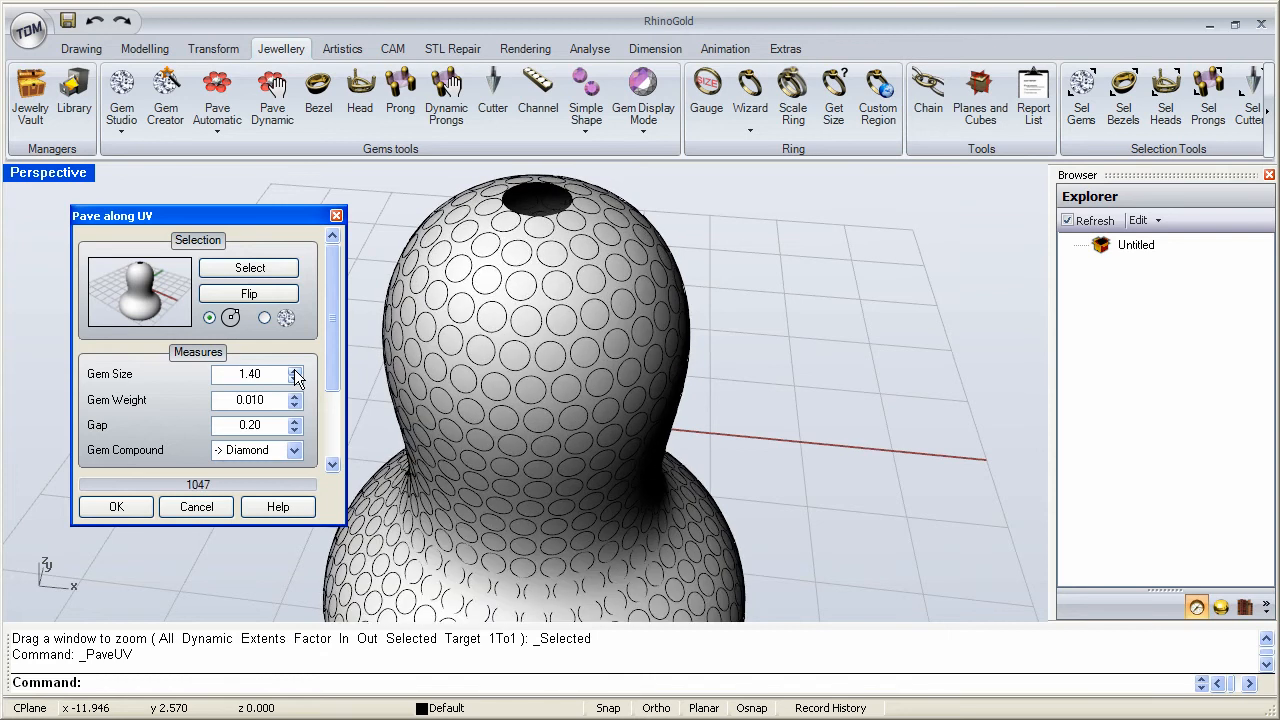
{"action": "left_click", "coordinate": [295, 373]}
{"action": "left_click", "coordinate": [295, 373]}
{"action": "left_click", "coordinate": [295, 373]}
{"action": "left_click", "coordinate": [295, 373]}
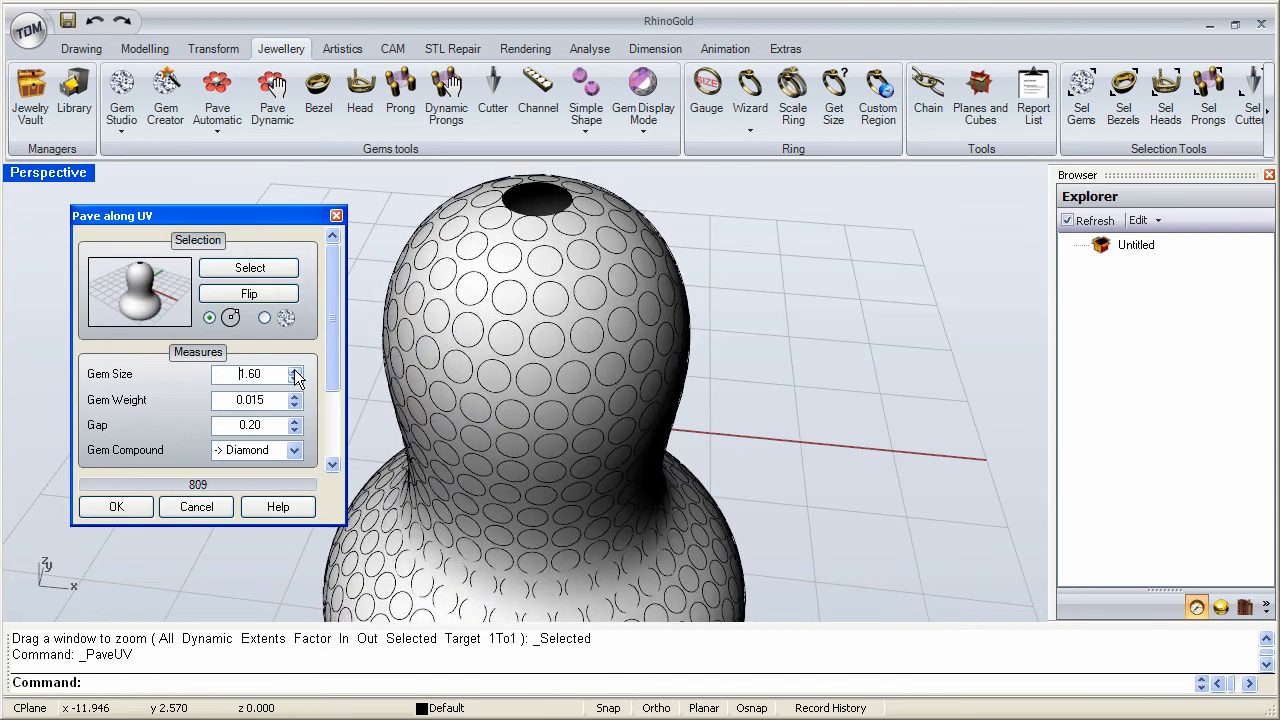
{"action": "left_click", "coordinate": [295, 373]}
{"action": "left_click", "coordinate": [295, 373]}
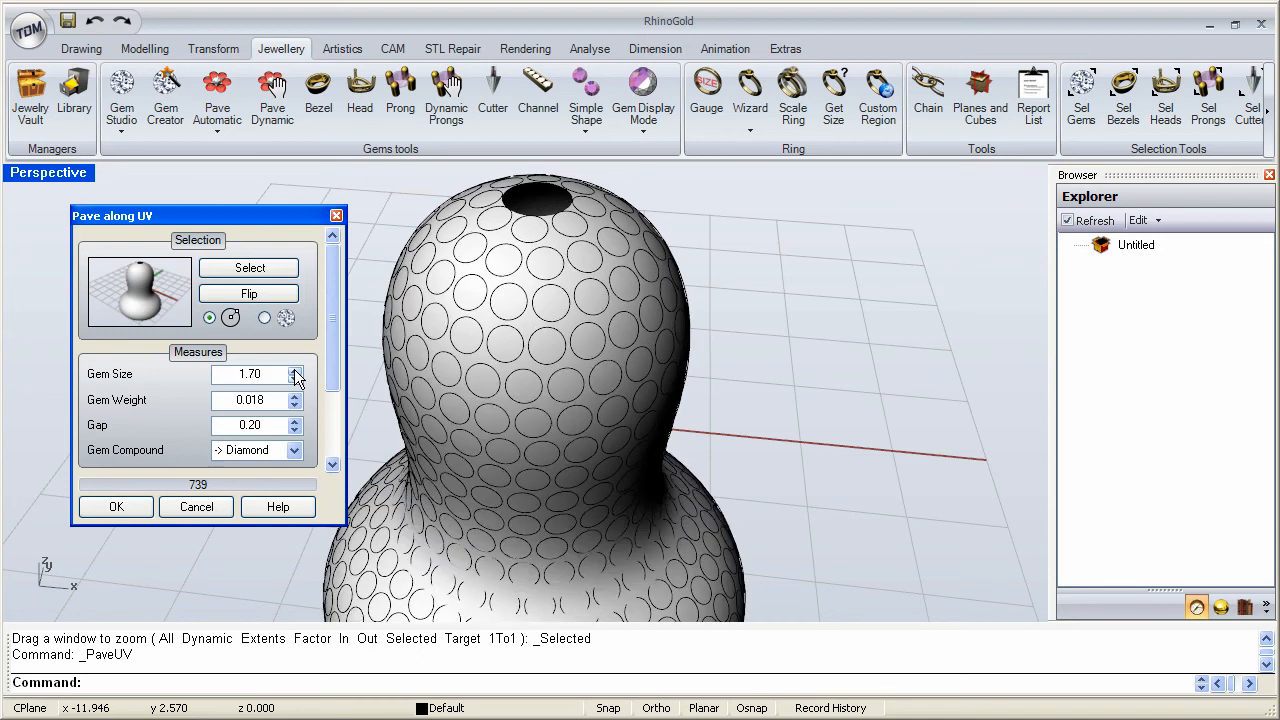
{"action": "left_click", "coordinate": [295, 373]}
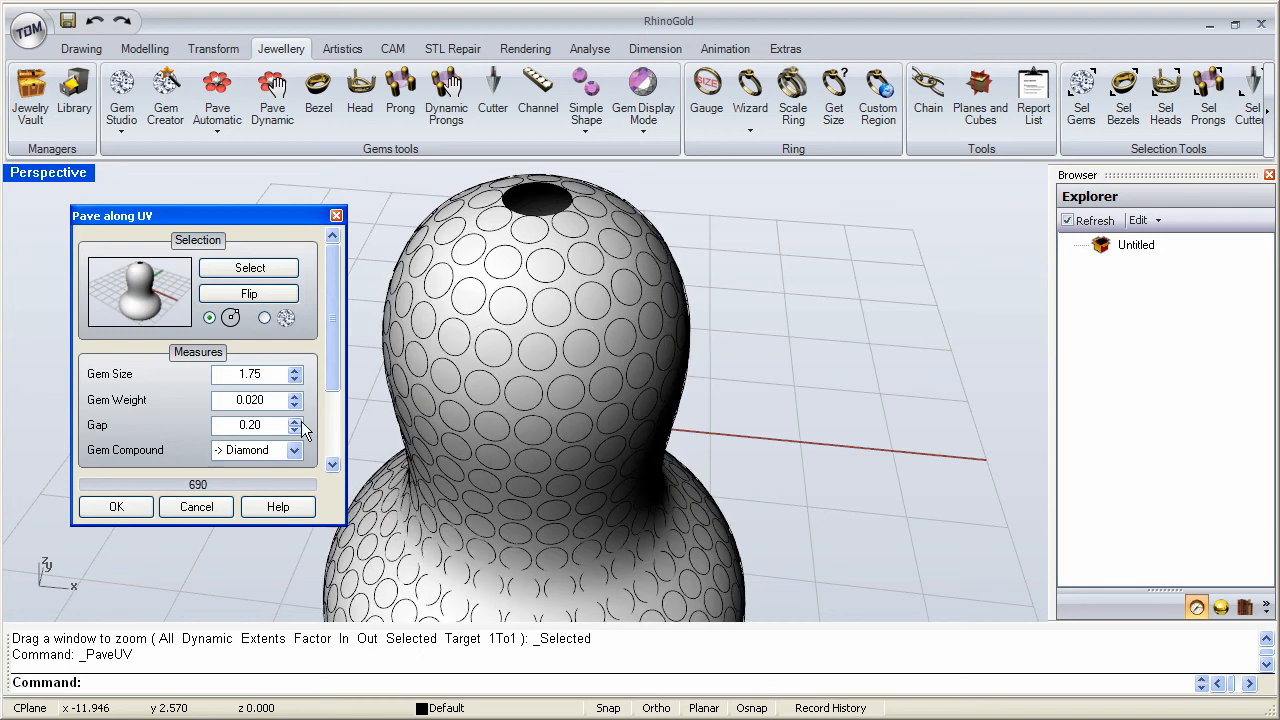
Step: Set the gap between the gems to 0.30 and check the layout around the upper opening
{"action": "left_click", "coordinate": [295, 421]}
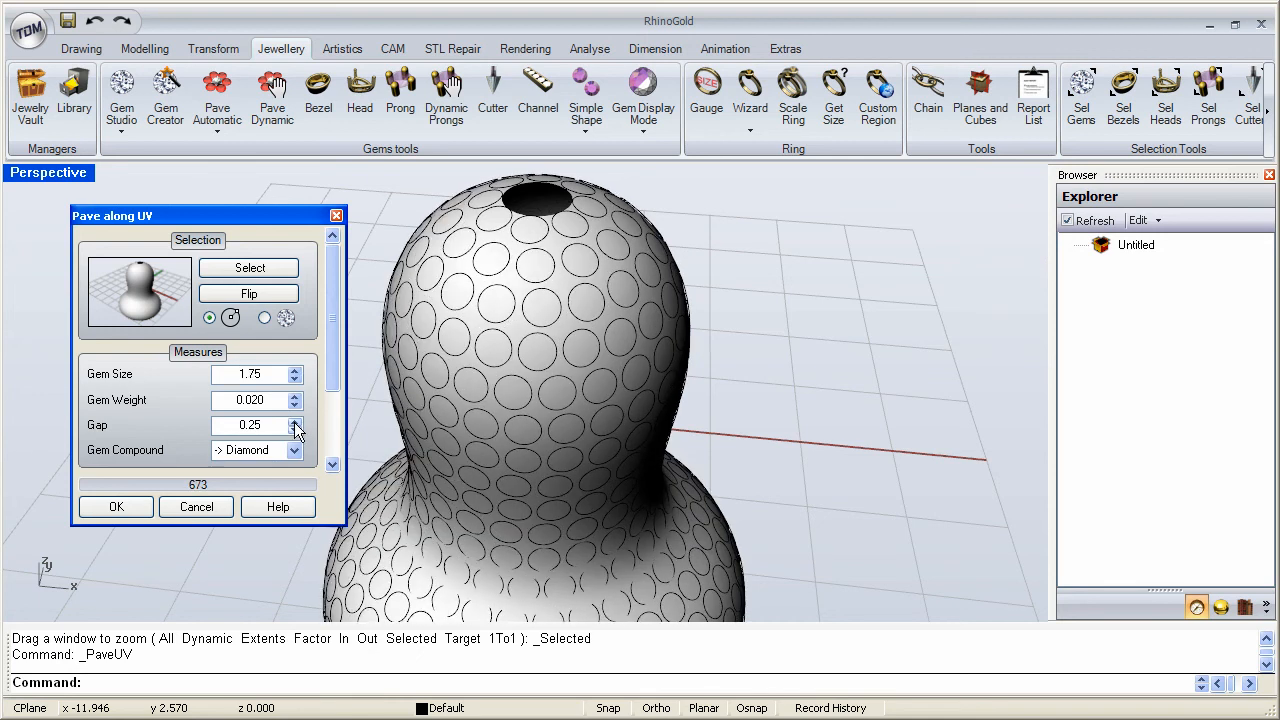
{"action": "left_click", "coordinate": [295, 421]}
{"action": "mouse_move", "coordinate": [600, 292]}
{"action": "right_mouse_down"}
{"action": "mouse_move", "coordinate": [609, 334]}
{"action": "mouse_move", "coordinate": [596, 313]}
{"action": "right_mouse_up"}
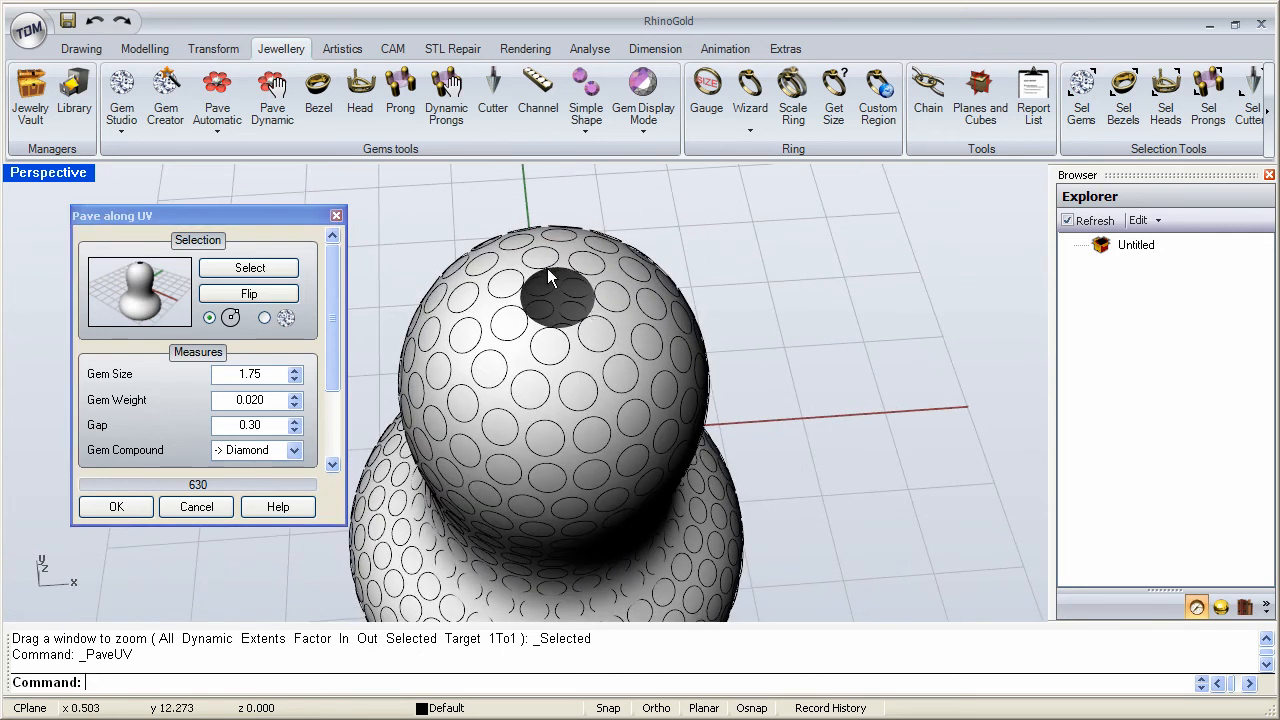
Step: Set the first external distance of the pave to 0.30 and inspect the gems around the revolved surface
{"action": "left_click_drag", "start_coordinate": [334, 350], "coordinate": [335, 442]}
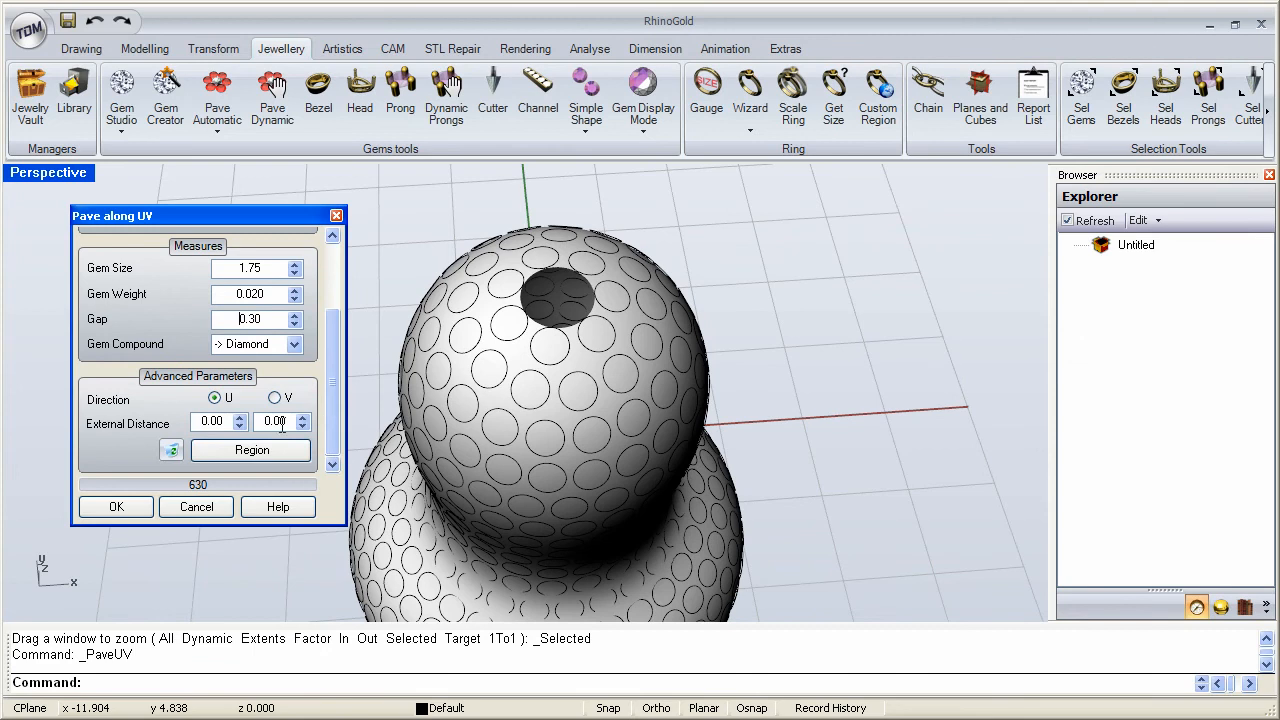
{"action": "left_click", "coordinate": [240, 418]}
{"action": "left_click", "coordinate": [240, 418]}
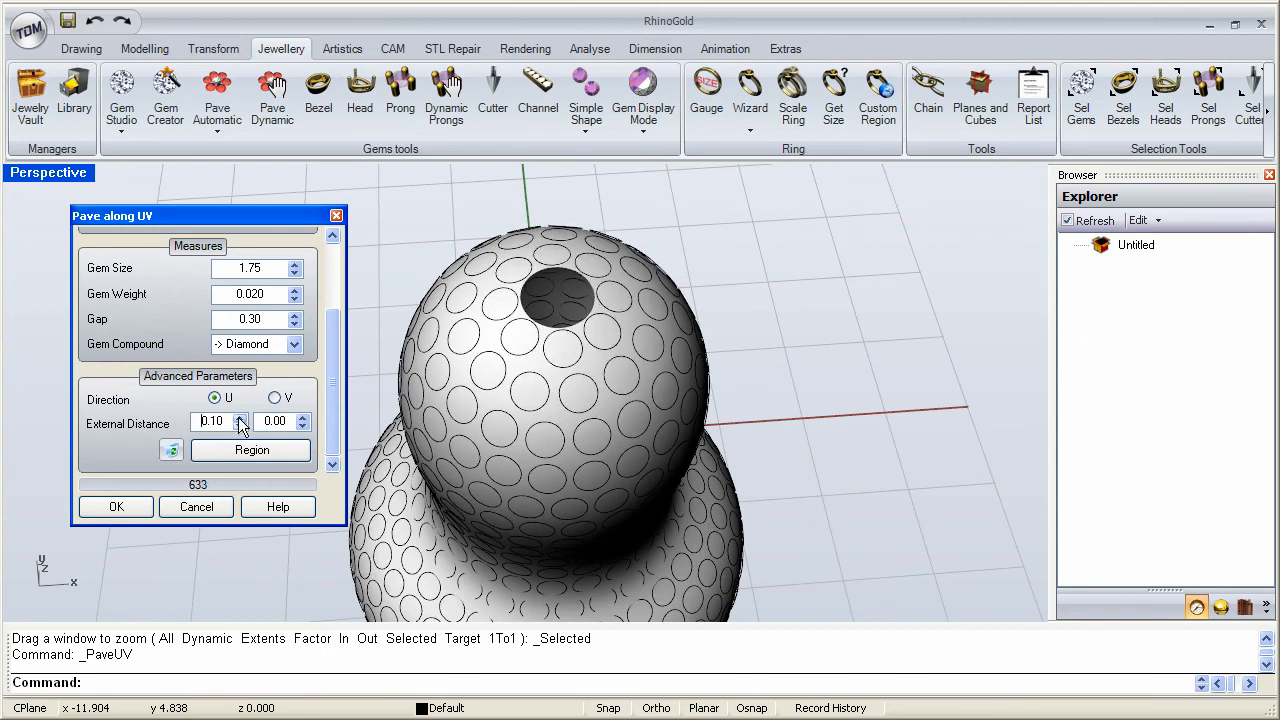
{"action": "left_click", "coordinate": [240, 418]}
{"action": "left_click", "coordinate": [240, 418]}
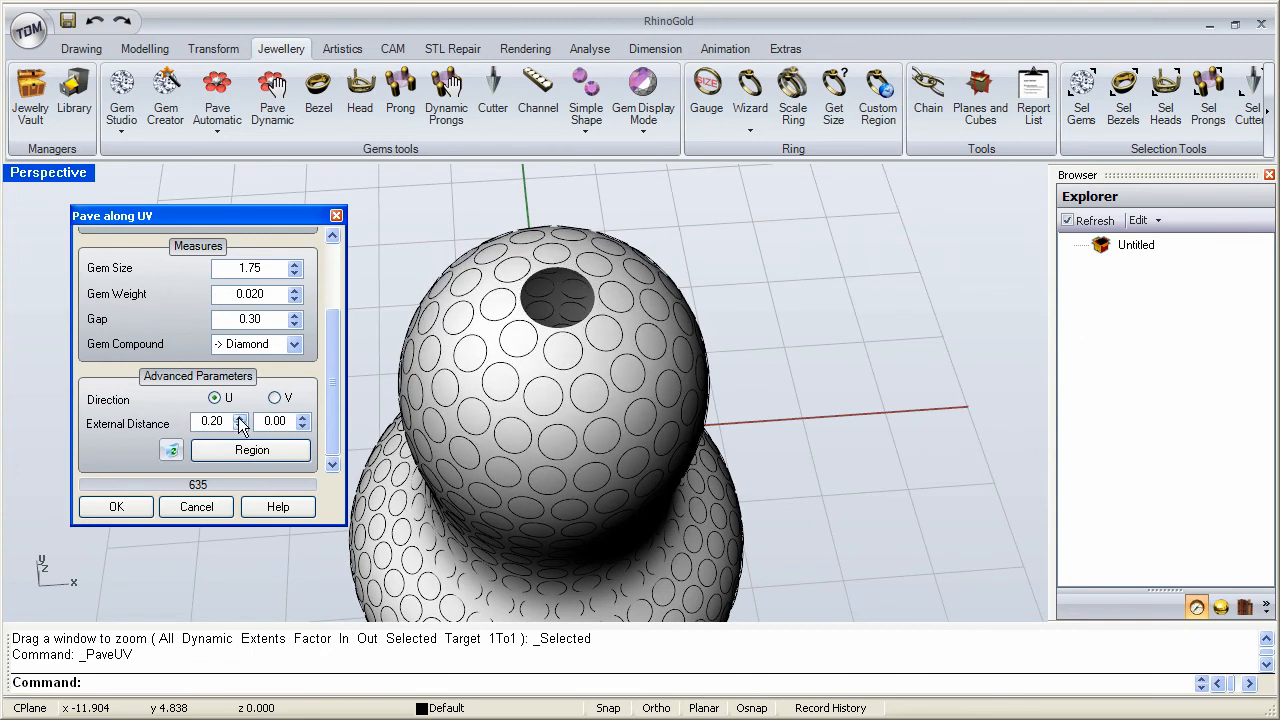
{"action": "left_click", "coordinate": [240, 418]}
{"action": "left_click", "coordinate": [240, 418]}
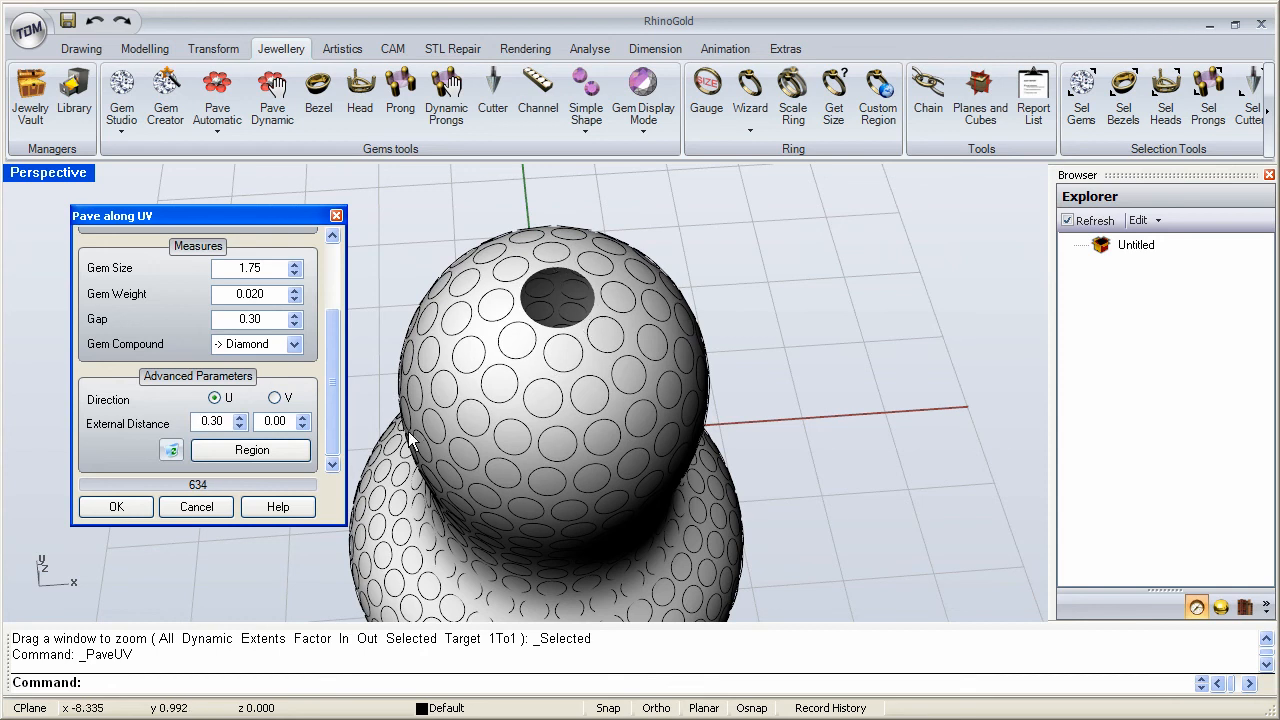
{"action": "scroll", "coordinate": [654, 370], "scroll_direction": "down", "scroll_amount": 5}
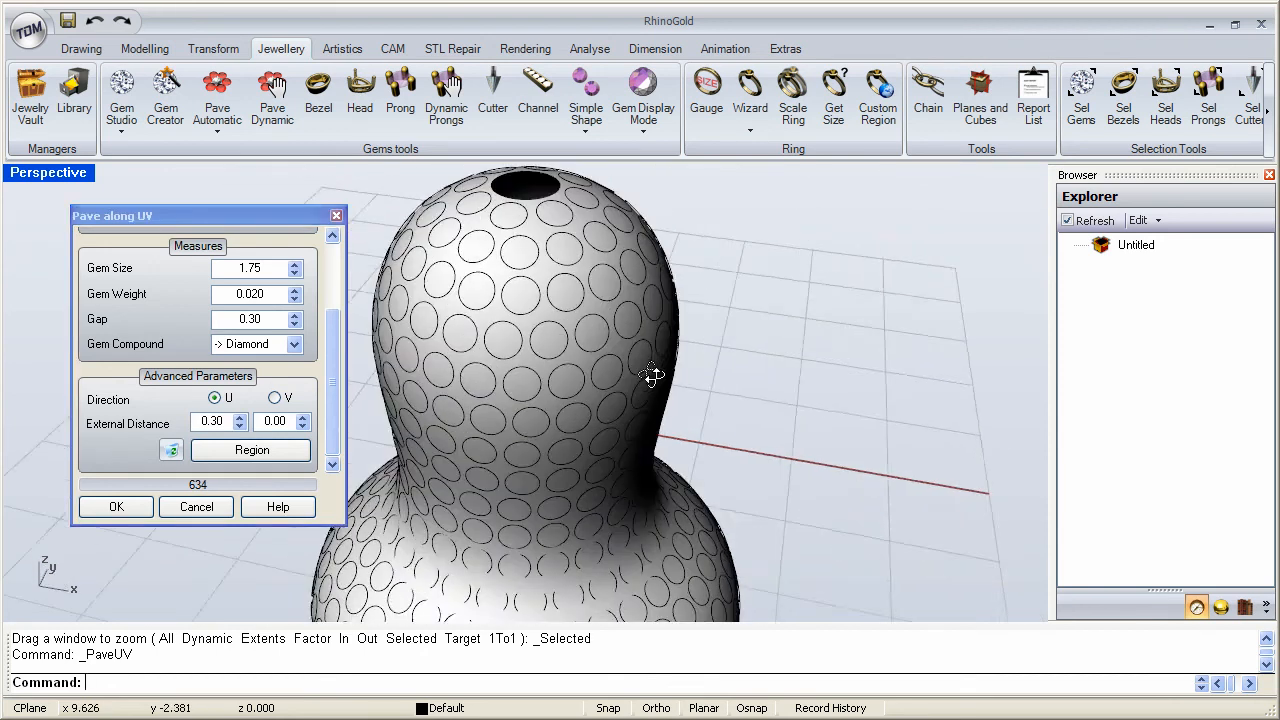
{"action": "right_click_drag", "start_coordinate": [657, 429], "coordinate": [376, 510]}
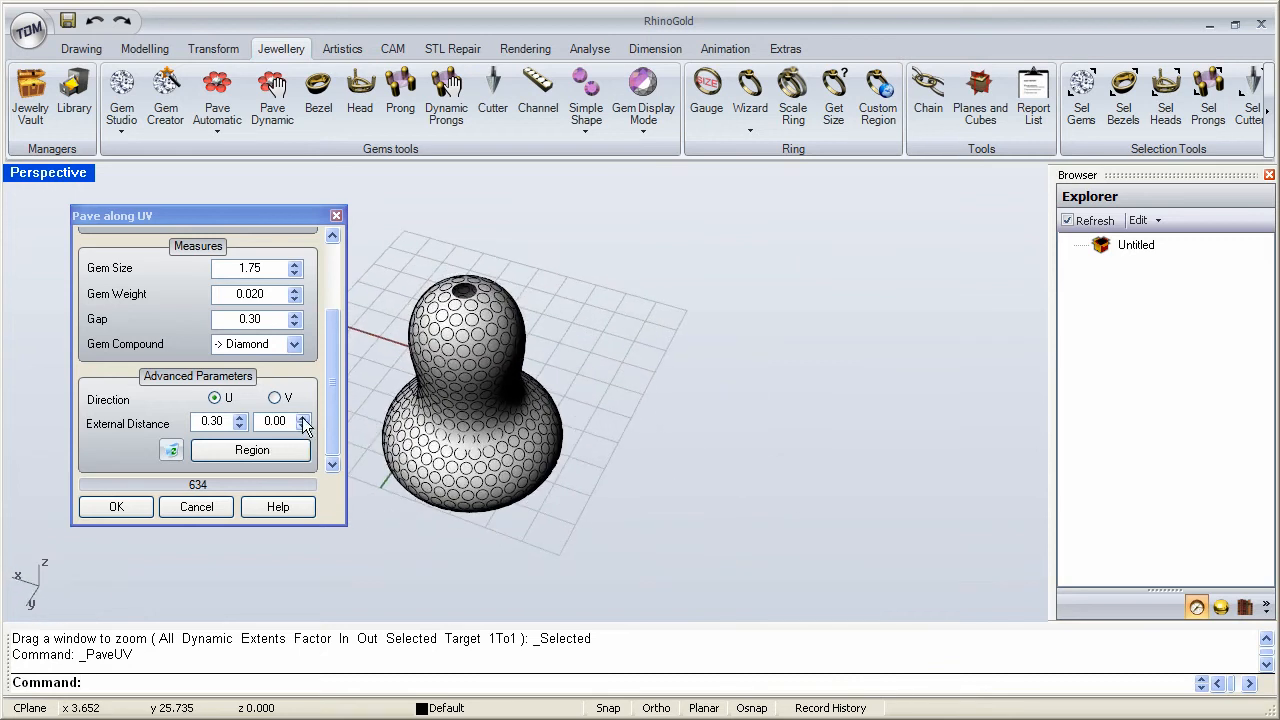
Step: Raise the second external distance to 0.95 and inspect the gem rows near the upper opening
{"action": "left_click", "coordinate": [303, 419]}
{"action": "left_click", "coordinate": [303, 419]}
{"action": "left_click", "coordinate": [303, 419]}
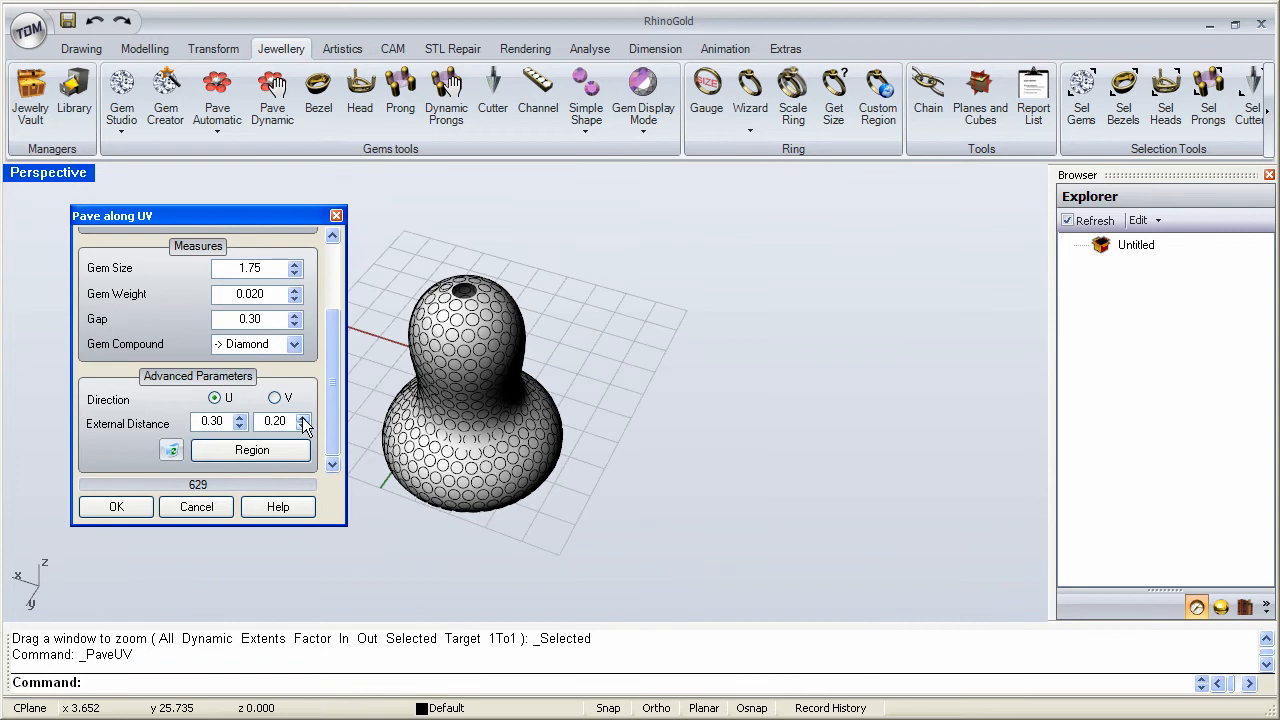
{"action": "left_click", "coordinate": [303, 419]}
{"action": "left_click", "coordinate": [303, 419]}
{"action": "left_click", "coordinate": [303, 419]}
{"action": "left_click", "coordinate": [303, 419]}
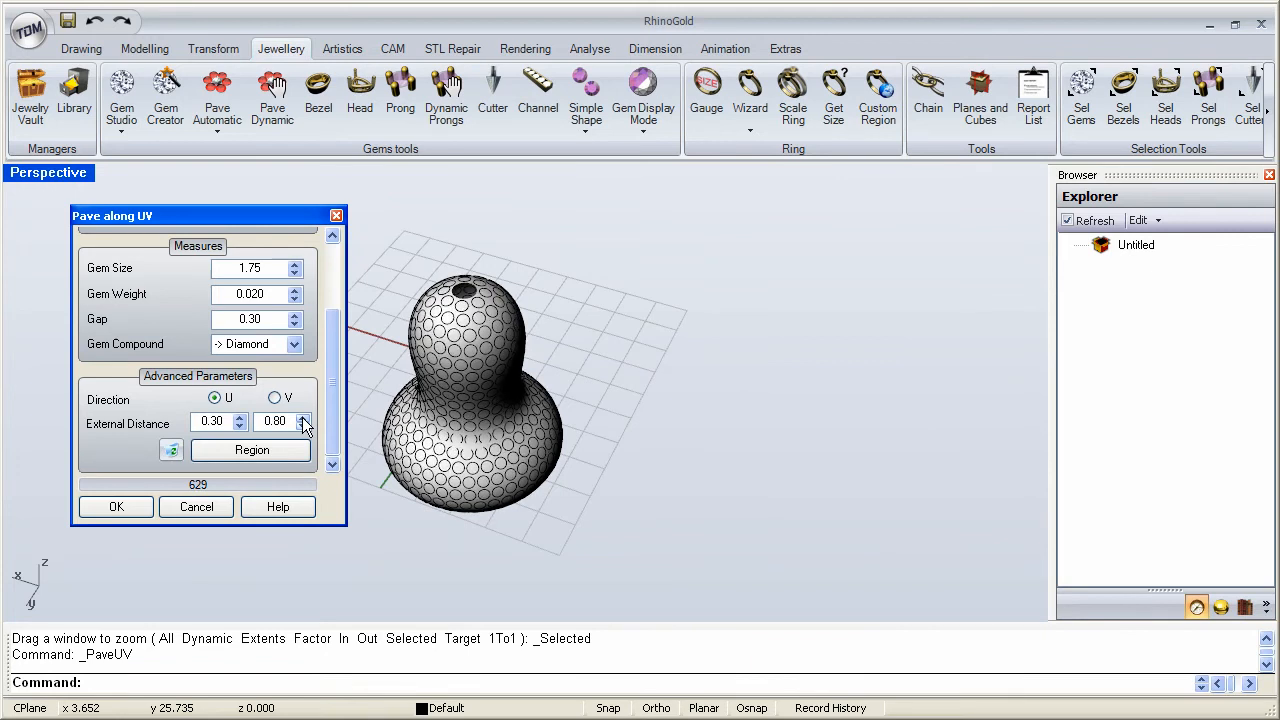
{"action": "left_click", "coordinate": [303, 419]}
{"action": "right_click_drag", "start_coordinate": [540, 420], "coordinate": [611, 401]}
{"action": "scroll", "coordinate": [611, 401], "scroll_direction": "up", "scroll_amount": 2}
{"action": "scroll", "coordinate": [478, 355], "scroll_direction": "up", "scroll_amount": 5}
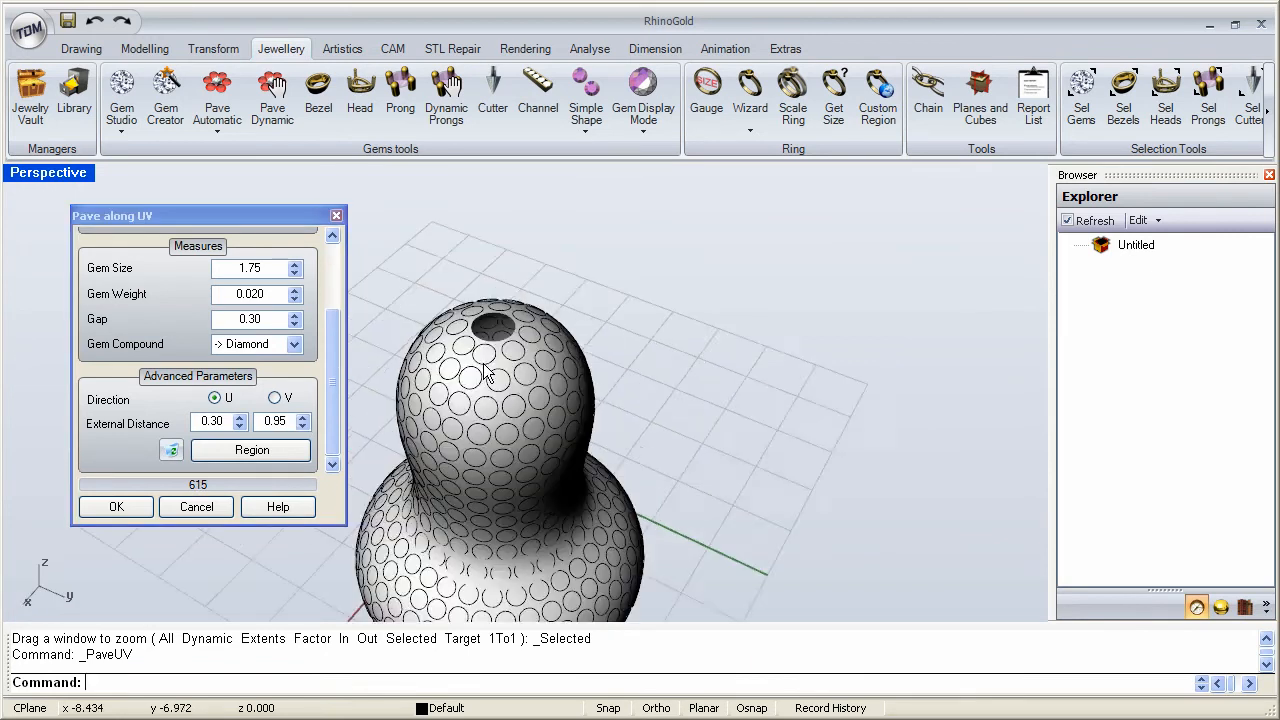
Step: Try a second external distance of 1.35 and above, and reset it to 0
{"action": "left_click", "coordinate": [303, 419]}
{"action": "left_click", "coordinate": [303, 419]}
{"action": "left_click", "coordinate": [303, 419]}
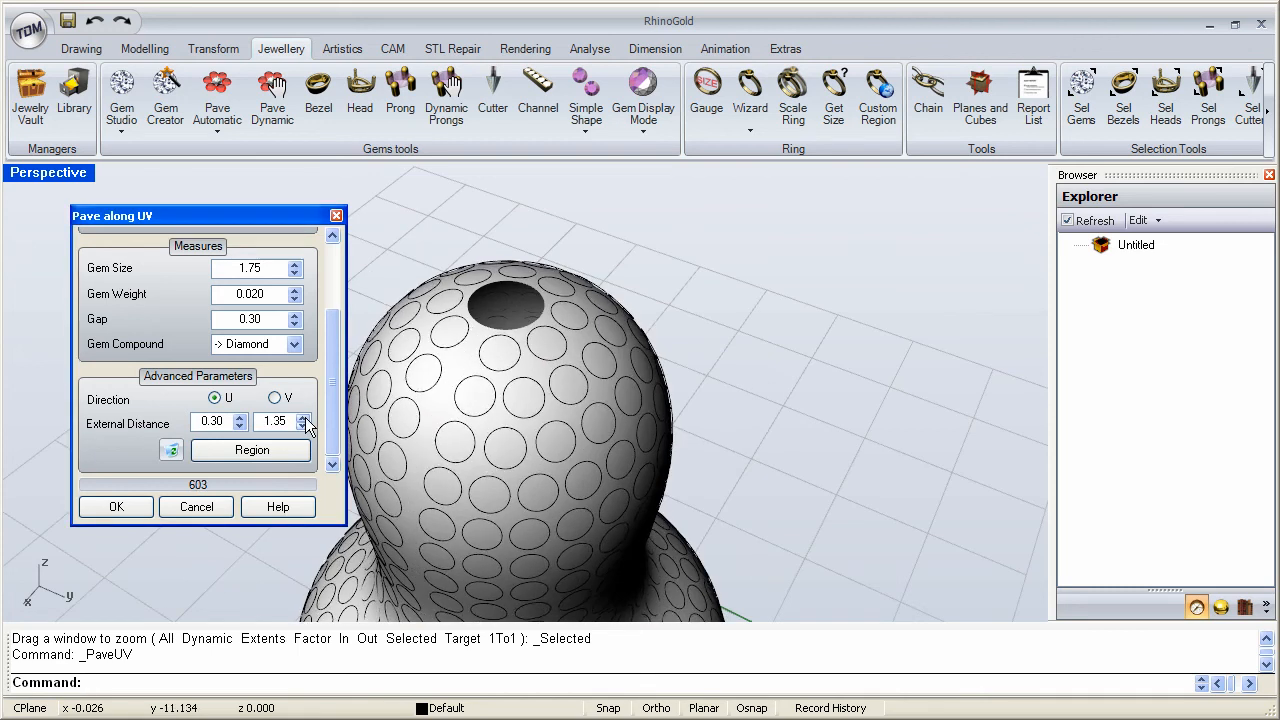
{"action": "left_click", "coordinate": [303, 419]}
{"action": "left_click", "coordinate": [303, 419]}
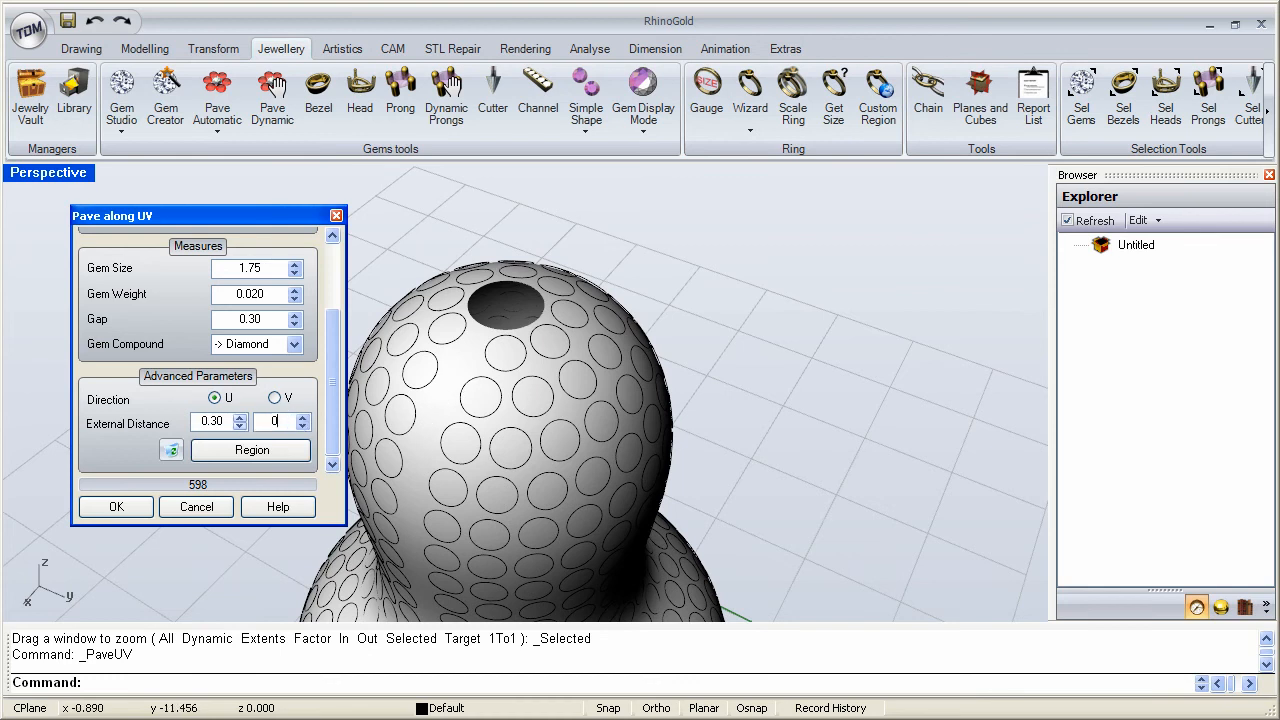
{"action": "left_click", "coordinate": [228, 420]}
{"action": "scroll", "coordinate": [629, 415], "scroll_direction": "down", "scroll_amount": 8}
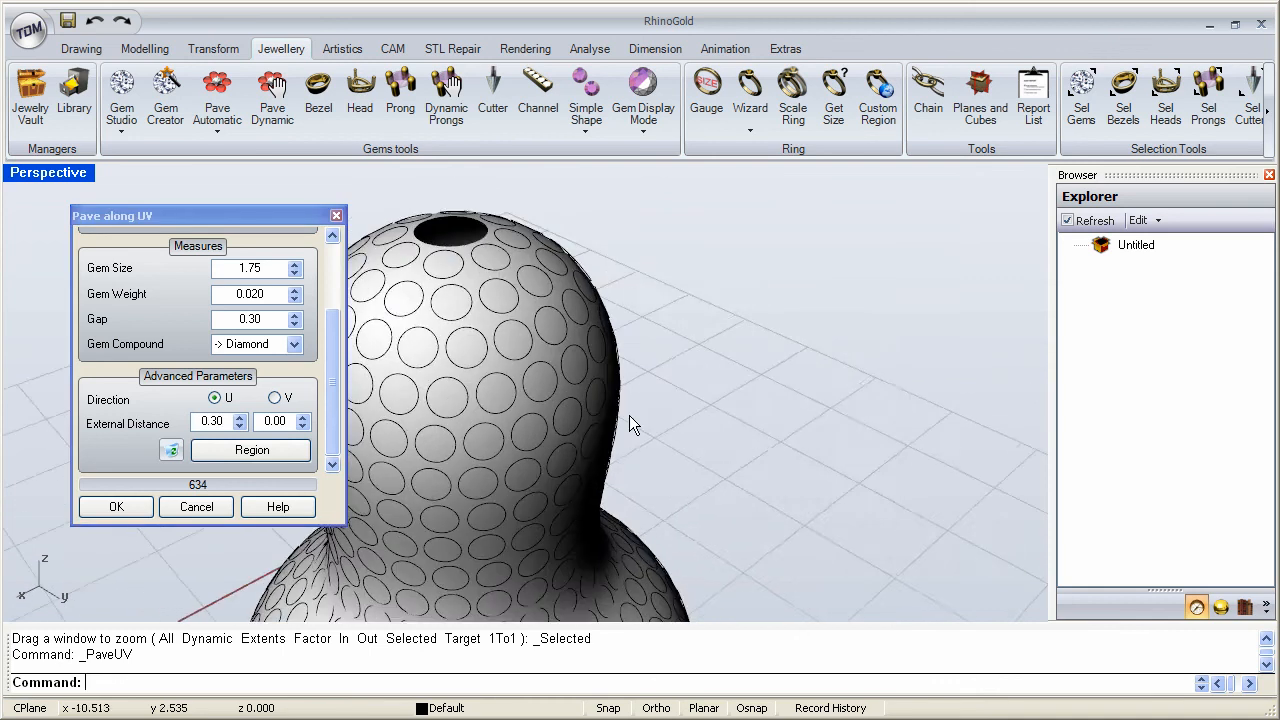
Step: Cancel the Pave along UV preview and delete the revolved surface
{"action": "right_click_drag", "start_coordinate": [597, 393], "coordinate": [615, 394]}
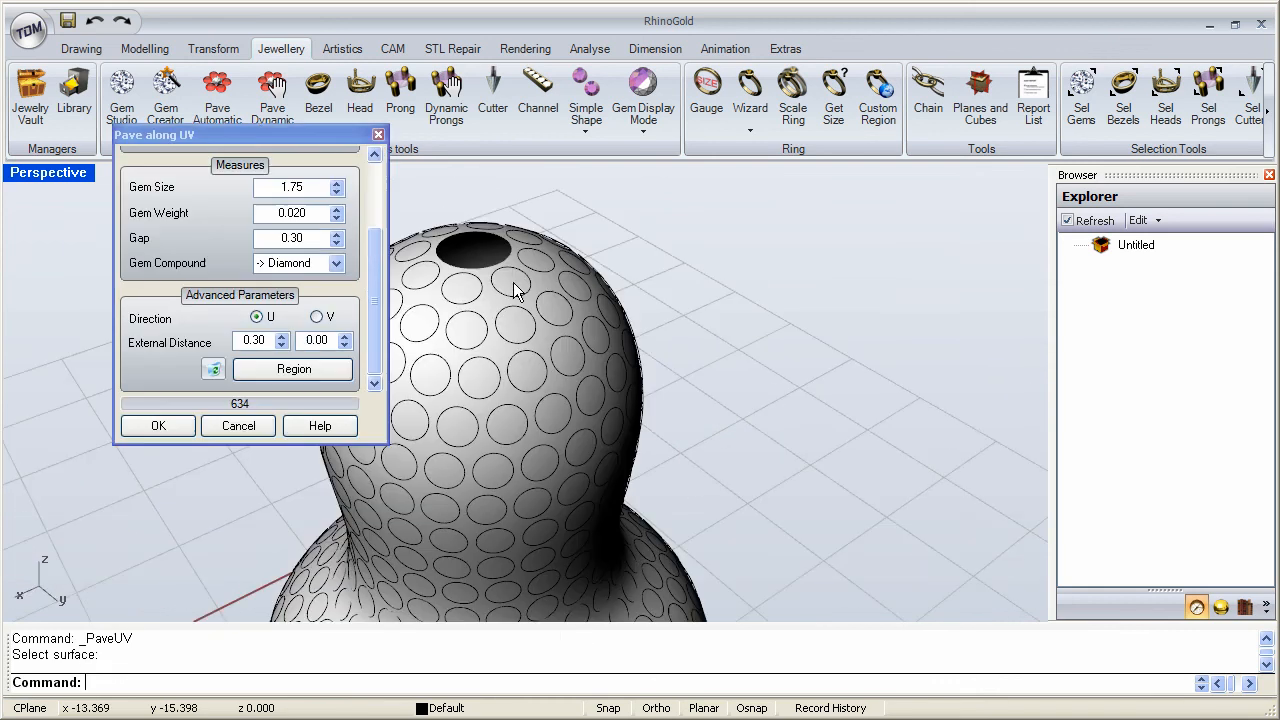
{"action": "scroll", "coordinate": [551, 397], "scroll_direction": "down", "scroll_amount": 5}
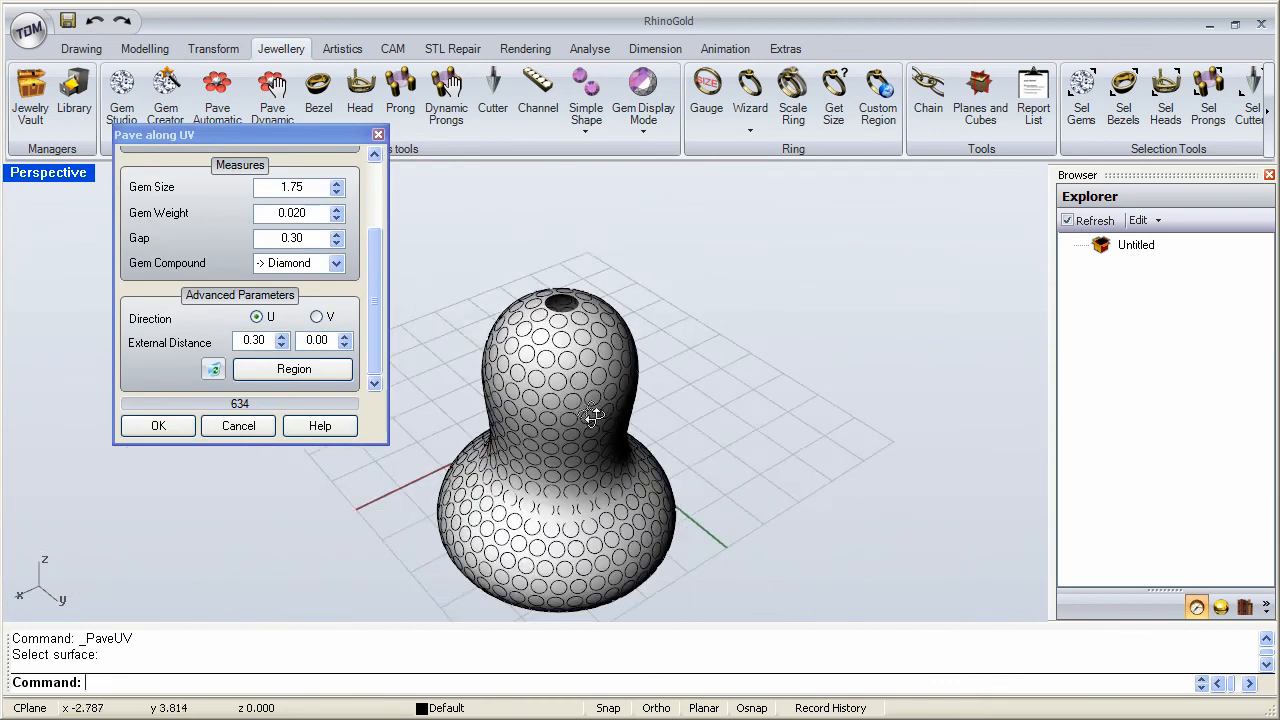
{"action": "right_click_drag", "start_coordinate": [577, 405], "coordinate": [575, 354], "text": "shift"}
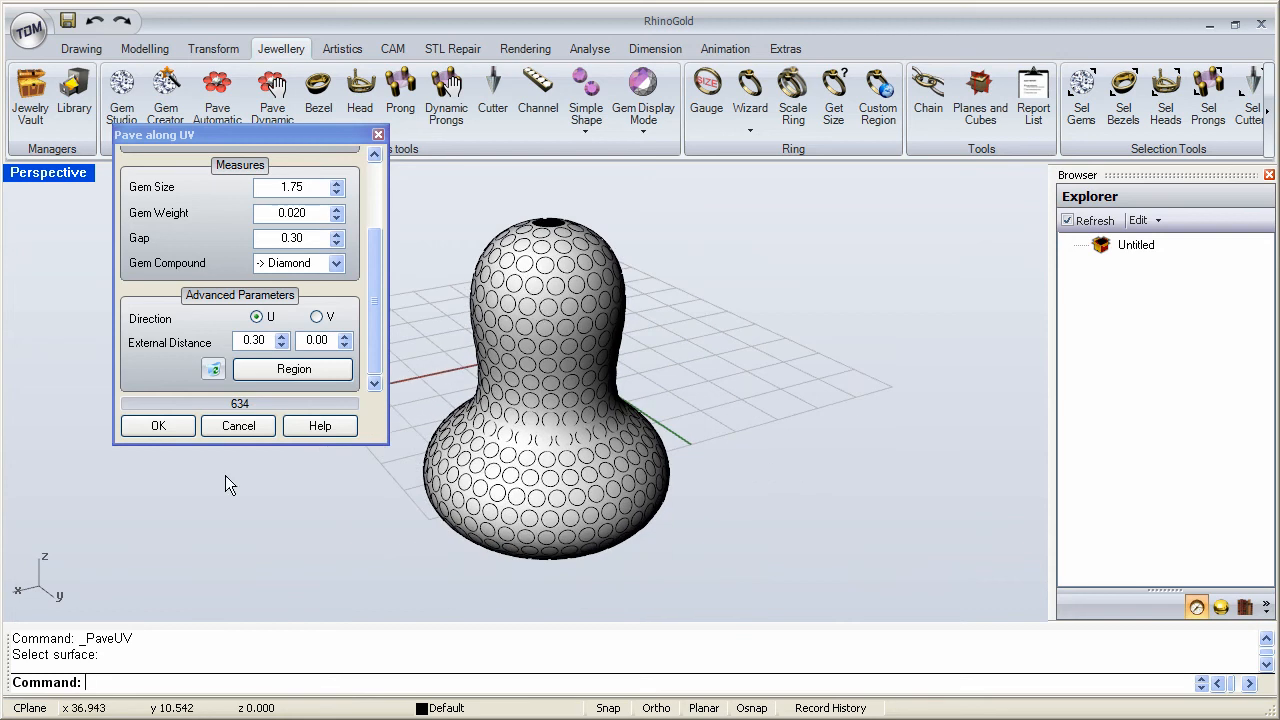
{"action": "left_click", "coordinate": [239, 426]}
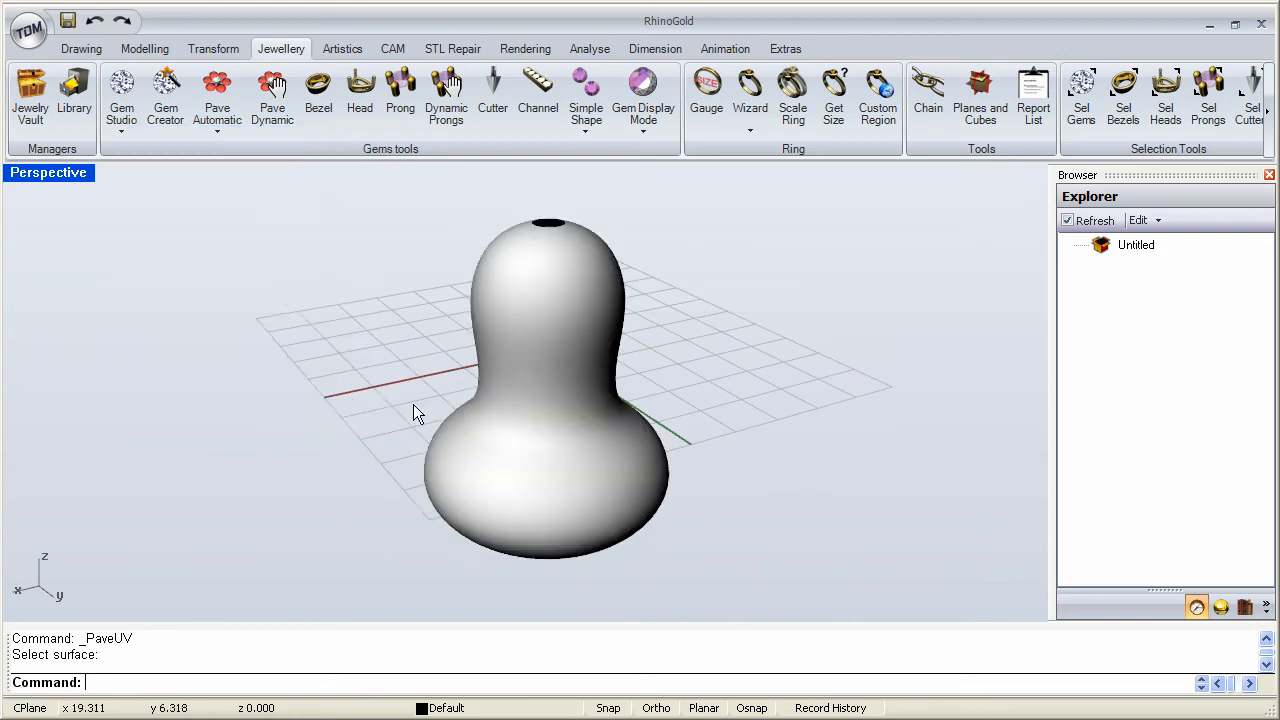
{"action": "left_click", "coordinate": [548, 320]}
{"action": "key", "text": "Delete"}
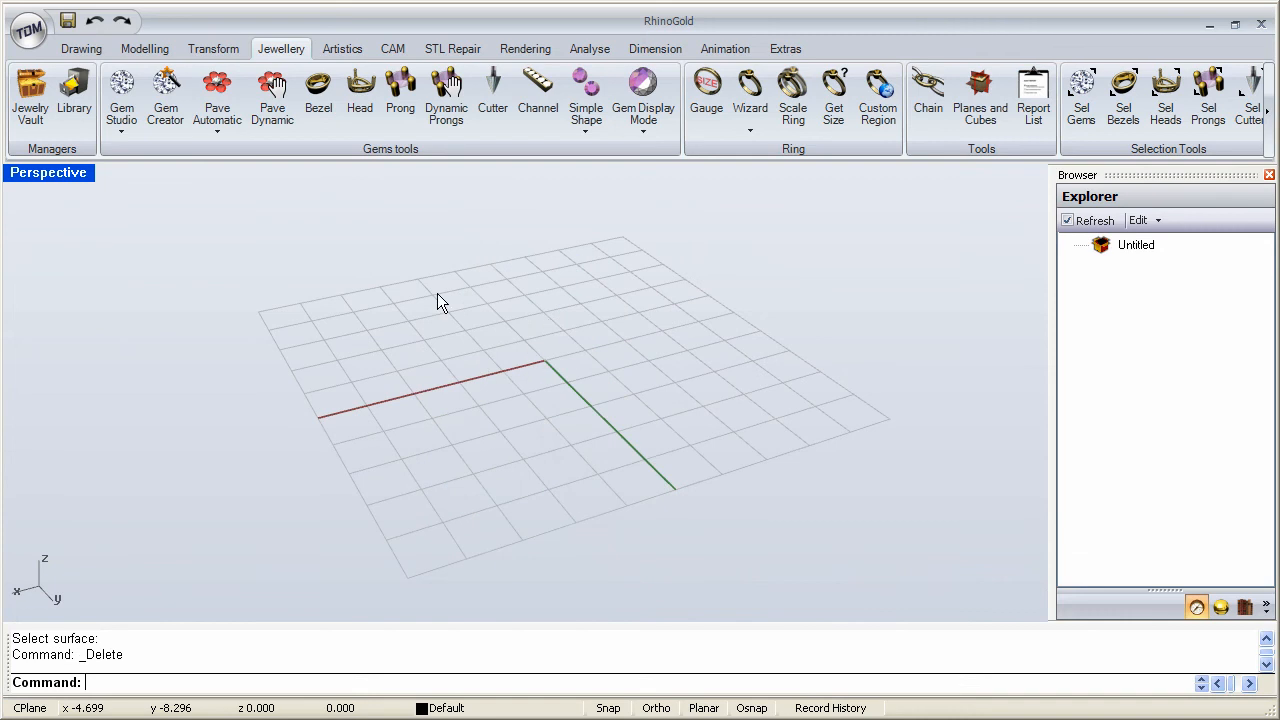
Step: Create a thick torus lying flat on the construction plane, centred on the origin
{"action": "left_click", "coordinate": [151, 54]}
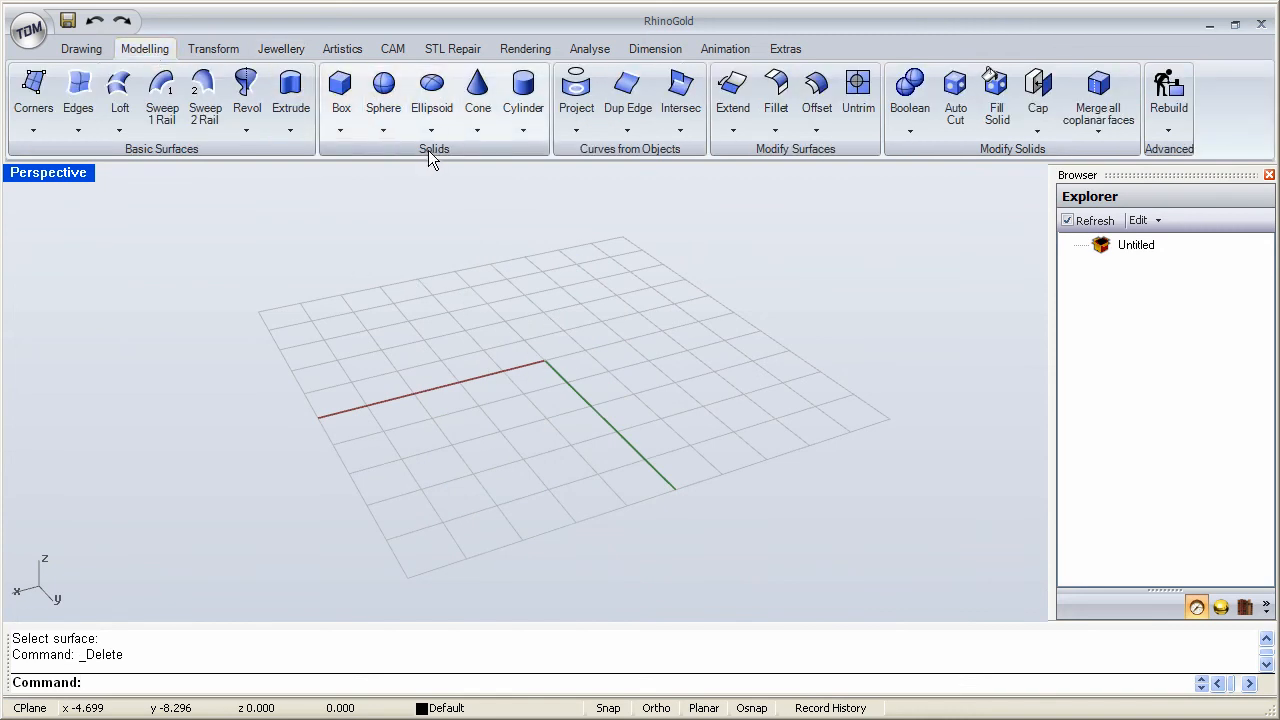
{"action": "left_click", "coordinate": [524, 136]}
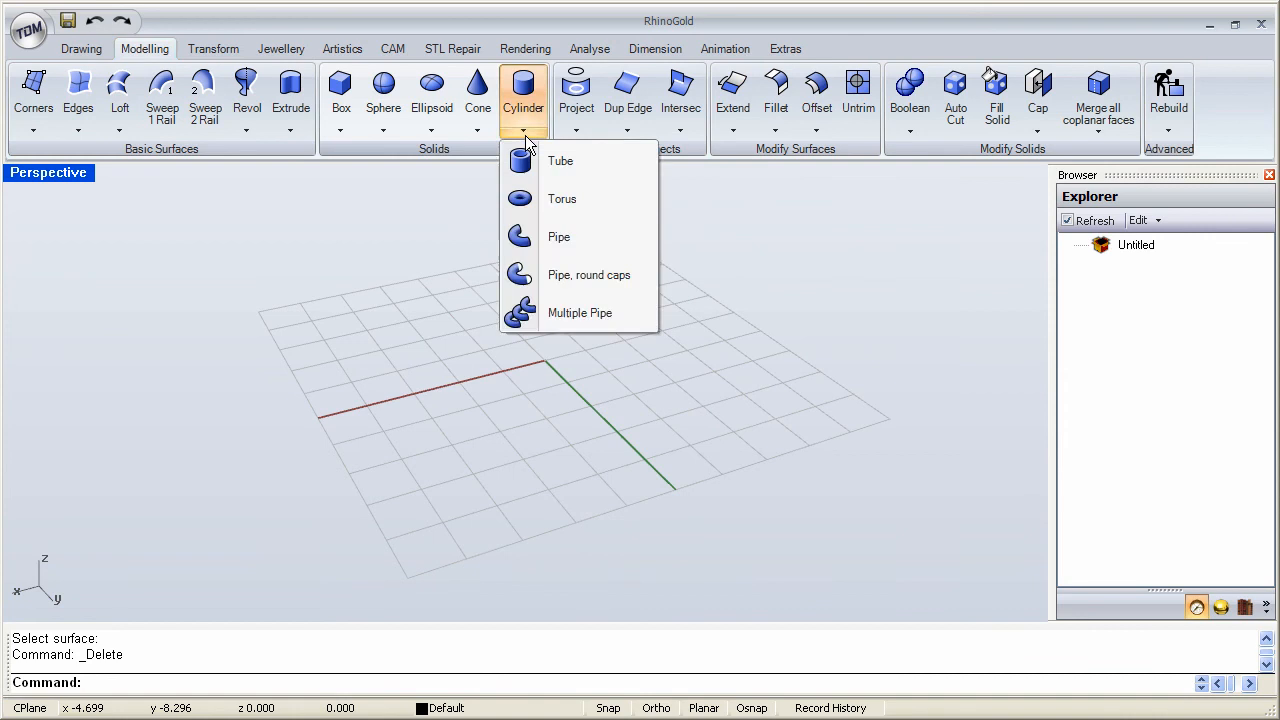
{"action": "left_click", "coordinate": [564, 201]}
{"action": "left_click", "coordinate": [545, 362]}
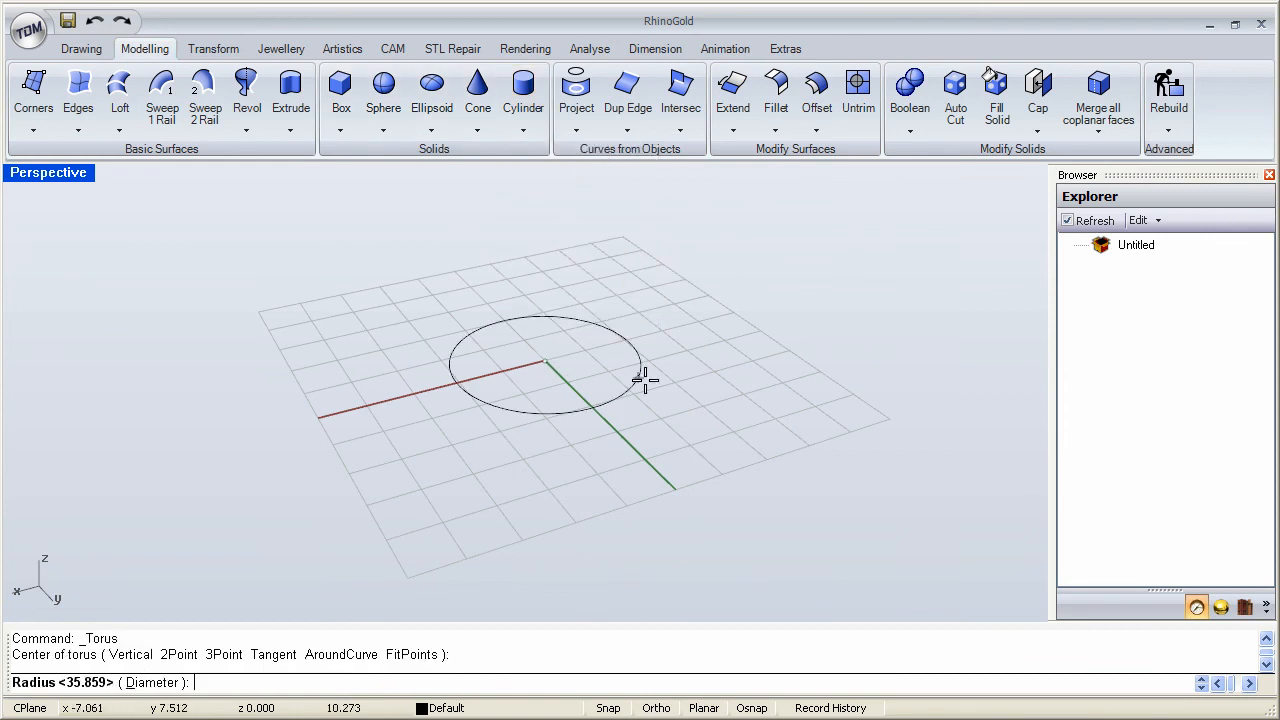
{"action": "left_click", "coordinate": [667, 376]}
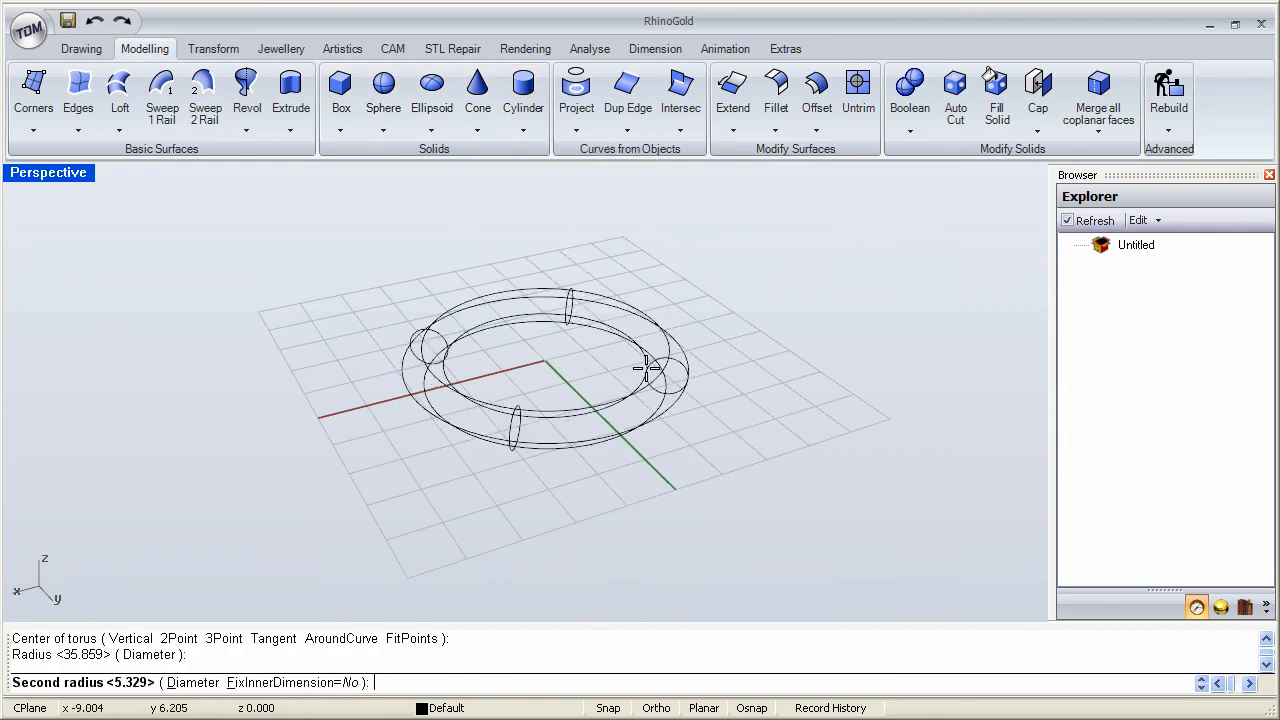
{"action": "left_click", "coordinate": [621, 352]}
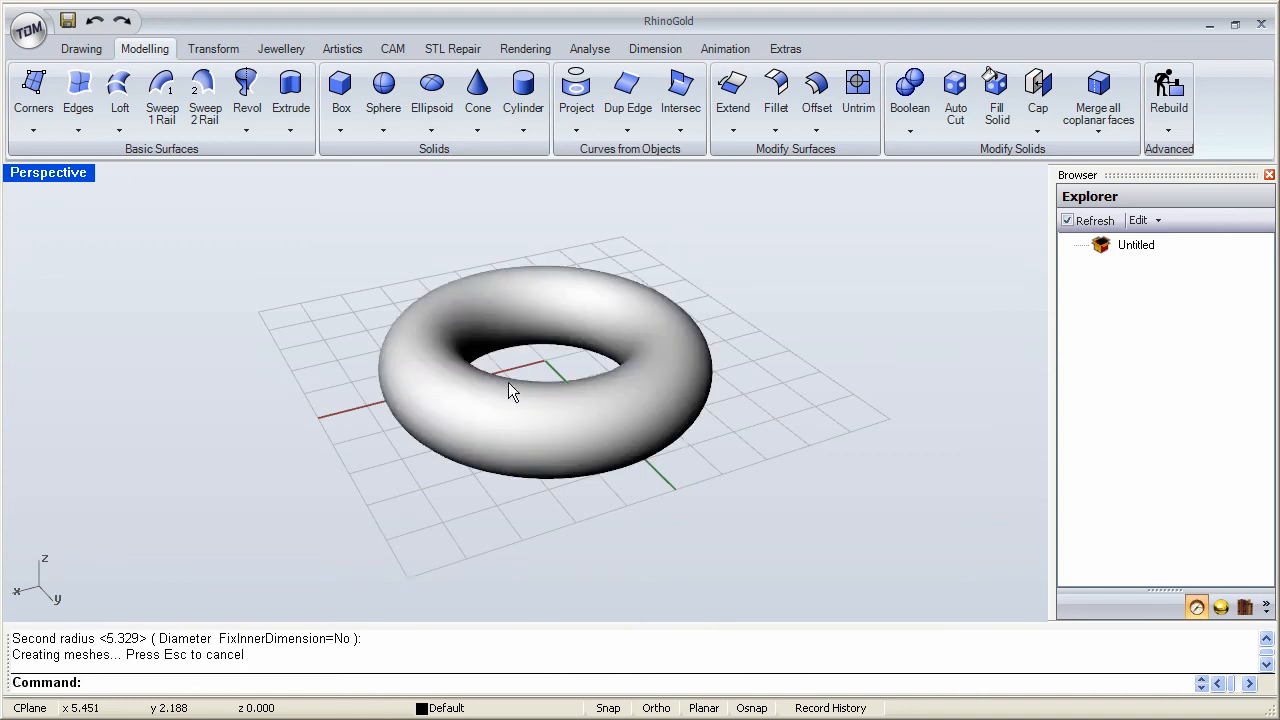
{"action": "right_click_drag", "start_coordinate": [508, 382], "coordinate": [503, 332]}
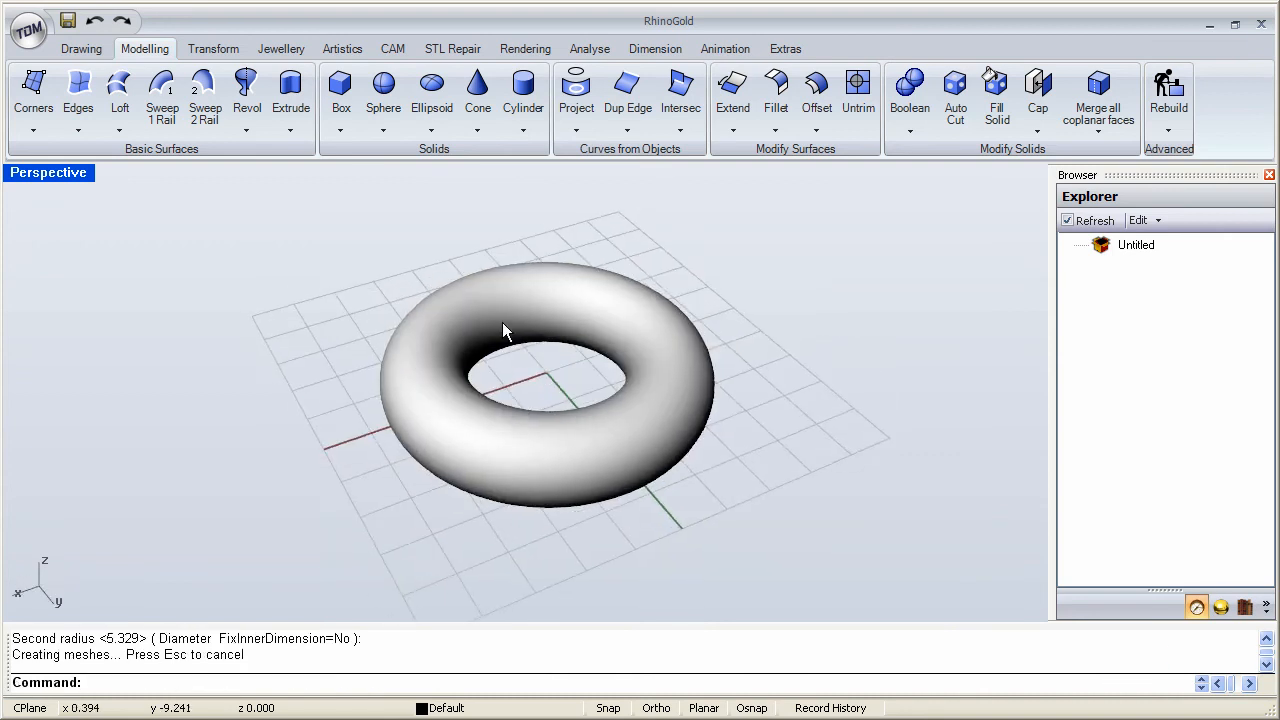
Step: Preview a Pave along UV on the torus with 1.00 gems and a 0.20 gap, and inspect its side
{"action": "left_click", "coordinate": [279, 49]}
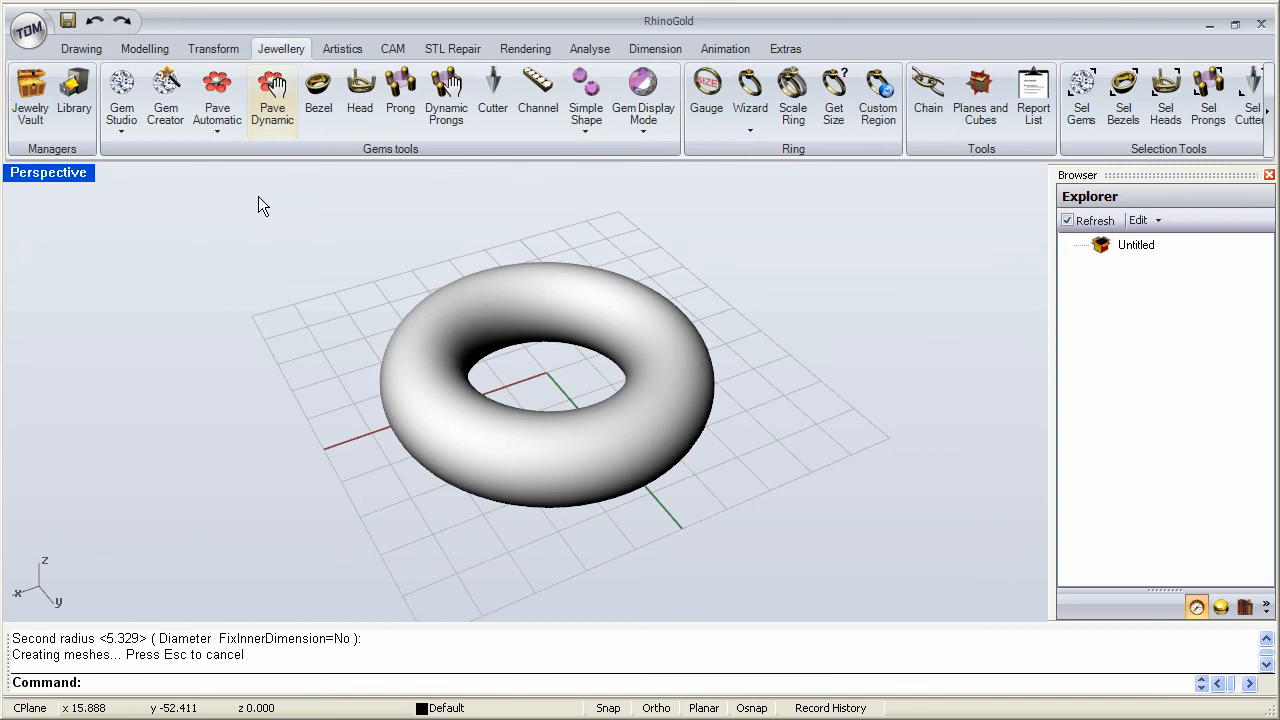
{"action": "left_click", "coordinate": [226, 137]}
{"action": "left_click", "coordinate": [256, 162]}
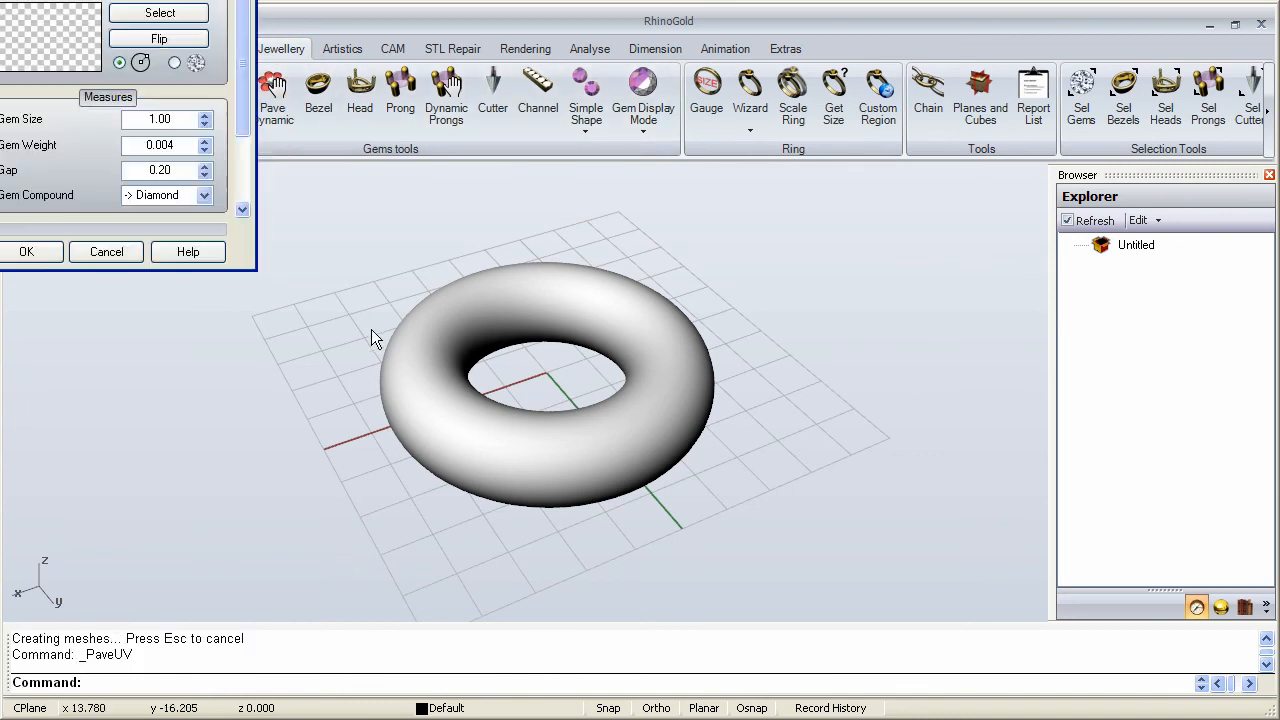
{"action": "left_click_drag", "start_coordinate": [120, 0], "coordinate": [205, 223]}
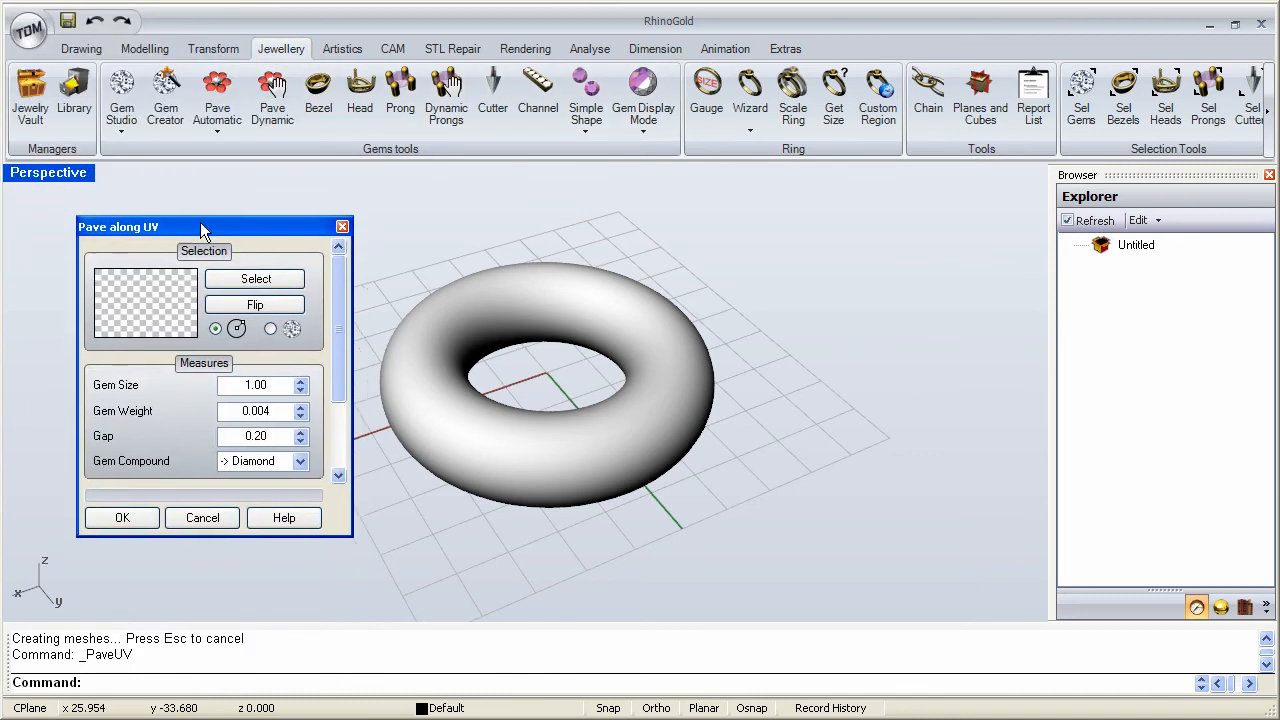
{"action": "left_click", "coordinate": [259, 275]}
{"action": "left_click", "coordinate": [436, 327]}
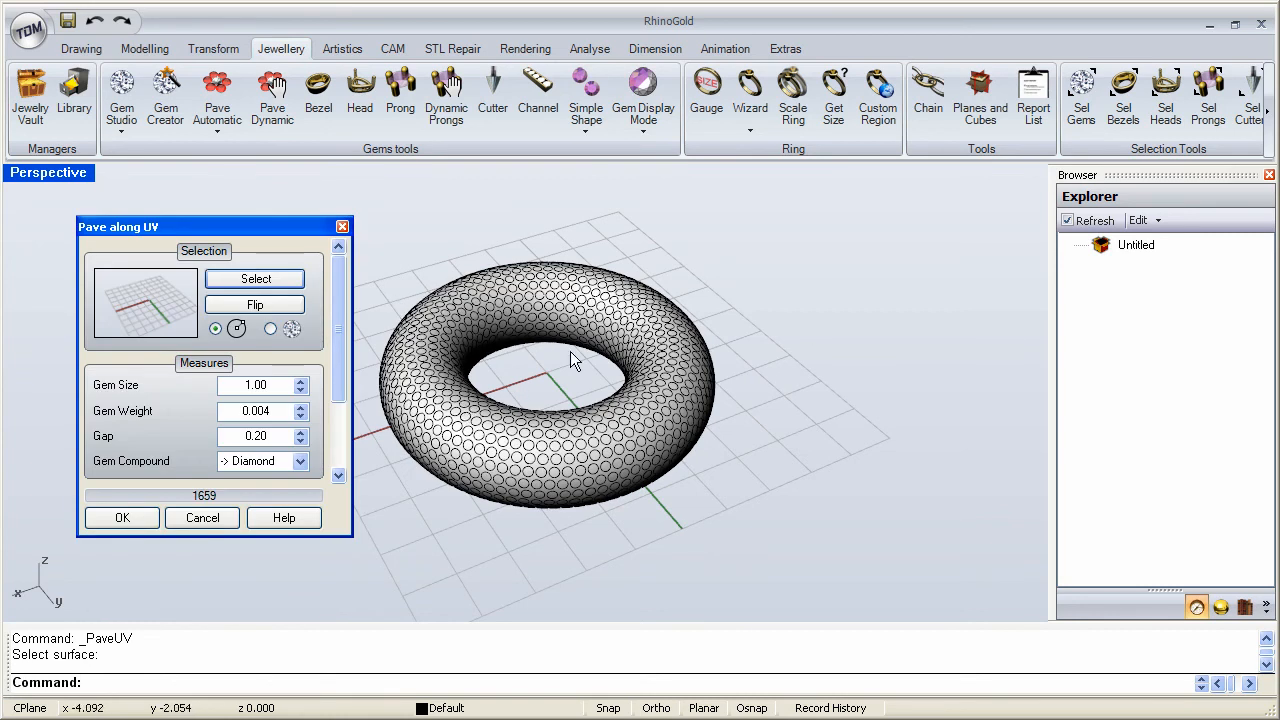
{"action": "right_click_drag", "start_coordinate": [574, 357], "coordinate": [662, 345]}
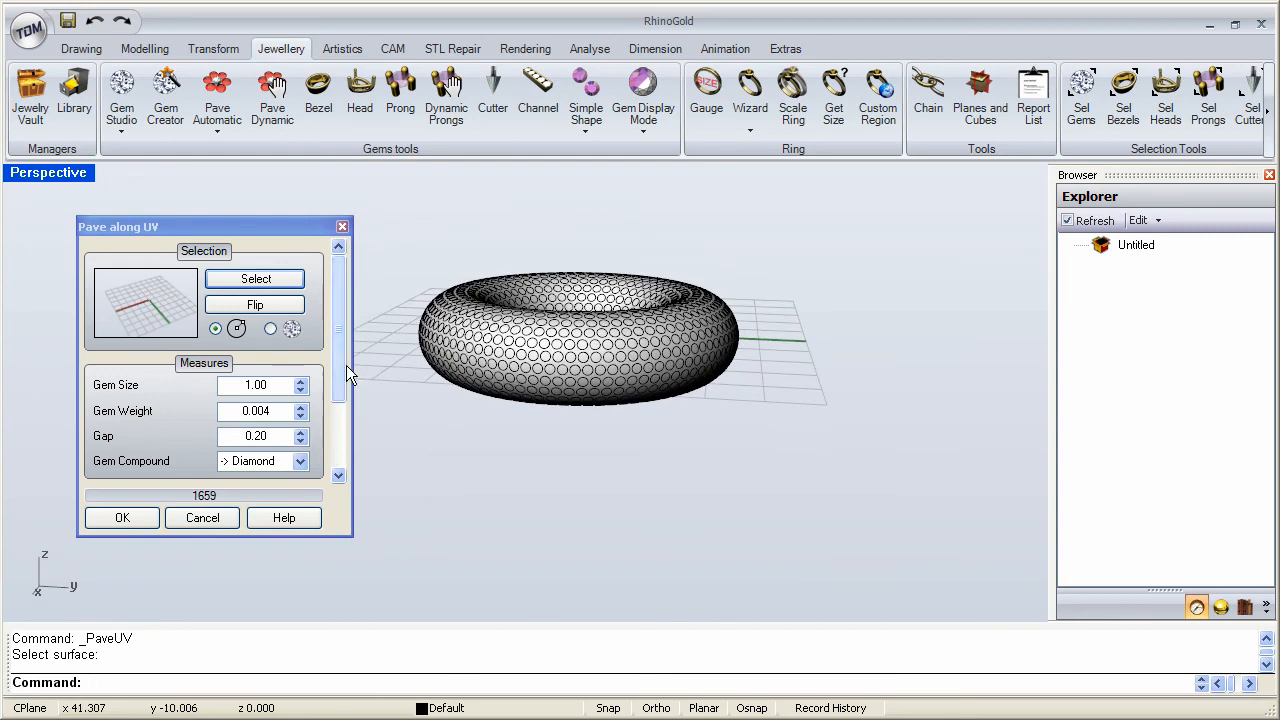
Step: Try 2.00 gems with a 0.30 gap in the torus pave preview and inspect the pattern from above
{"action": "double_click", "coordinate": [229, 385]}
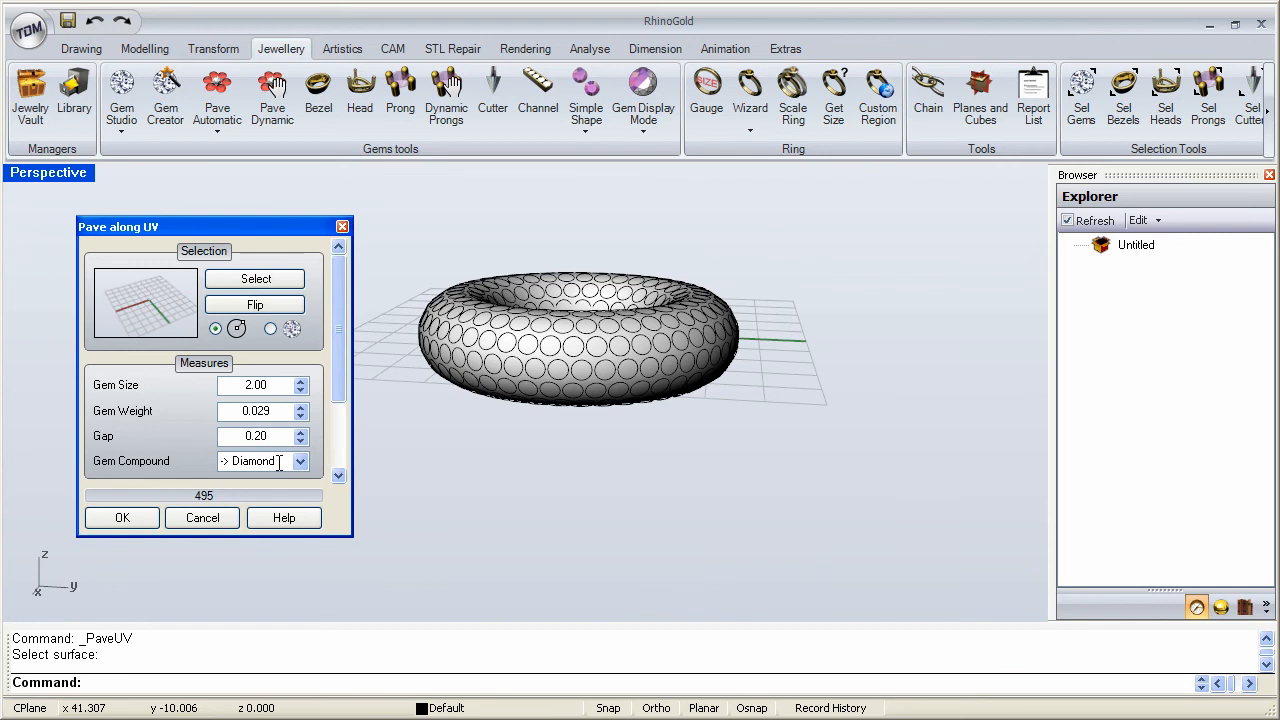
{"action": "left_click", "coordinate": [300, 431]}
{"action": "left_click", "coordinate": [300, 431]}
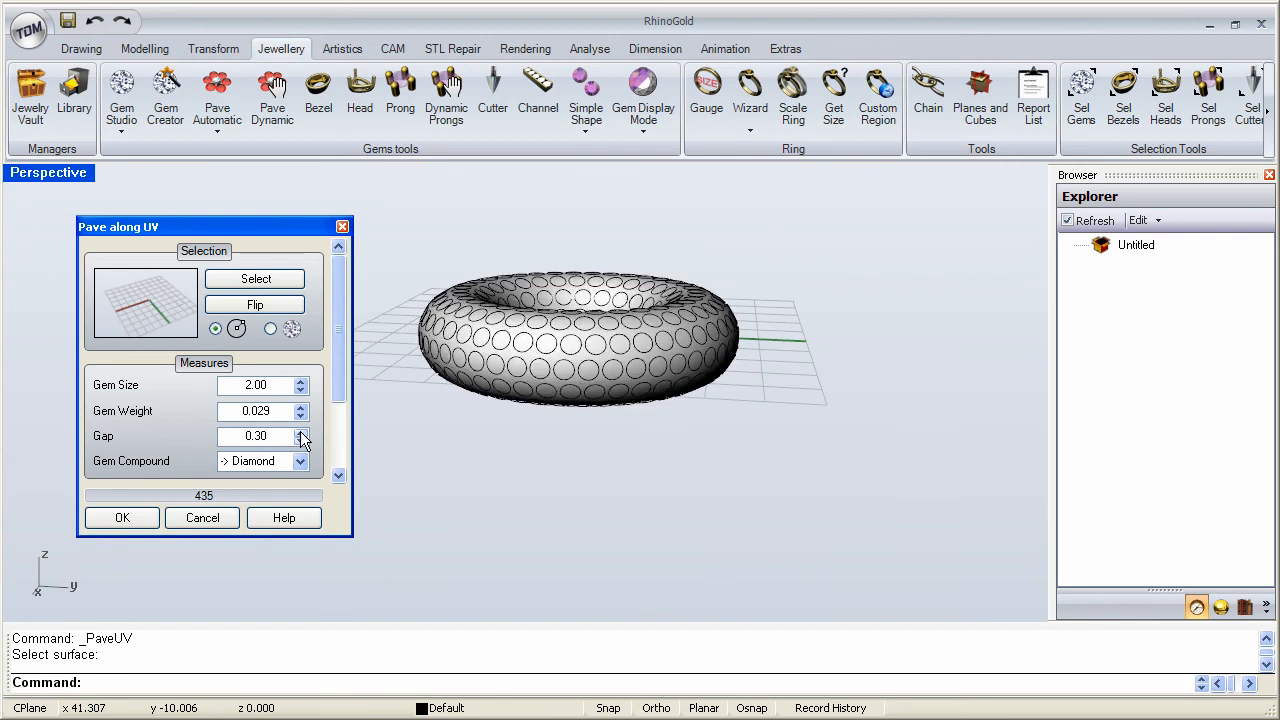
{"action": "right_click_drag", "start_coordinate": [592, 347], "coordinate": [518, 268]}
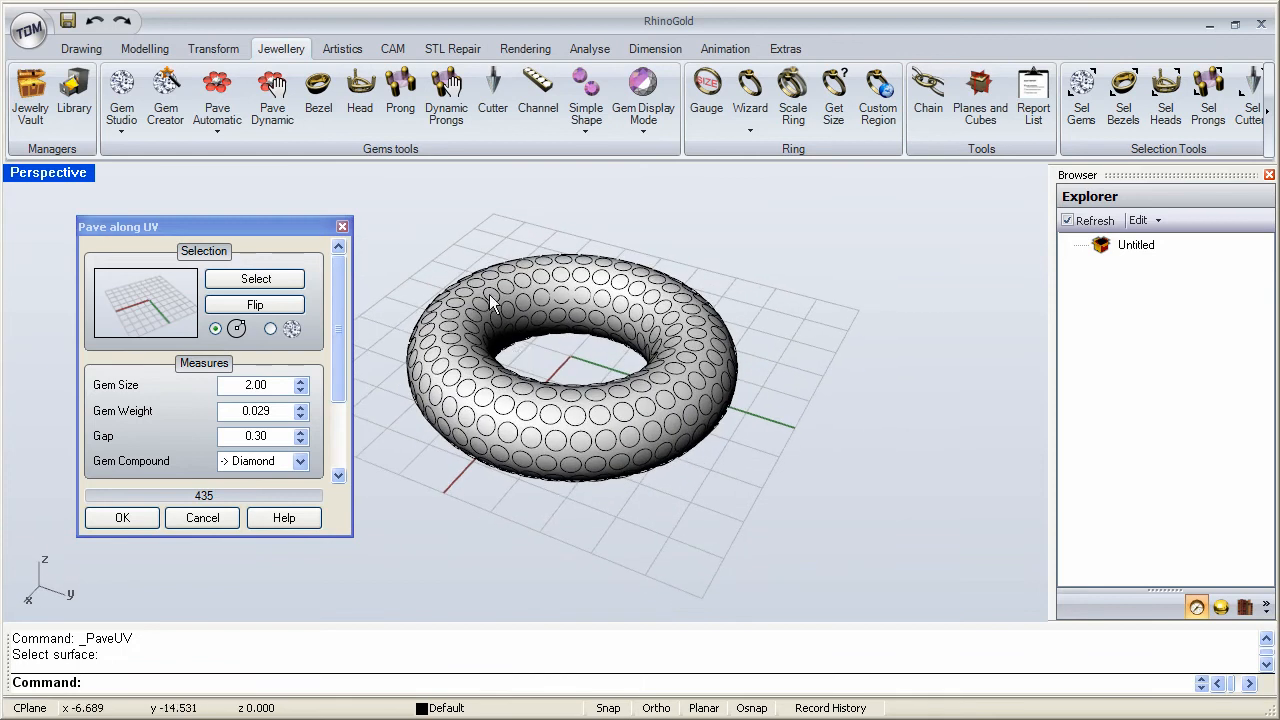
{"action": "right_click_drag", "start_coordinate": [562, 343], "coordinate": [590, 560]}
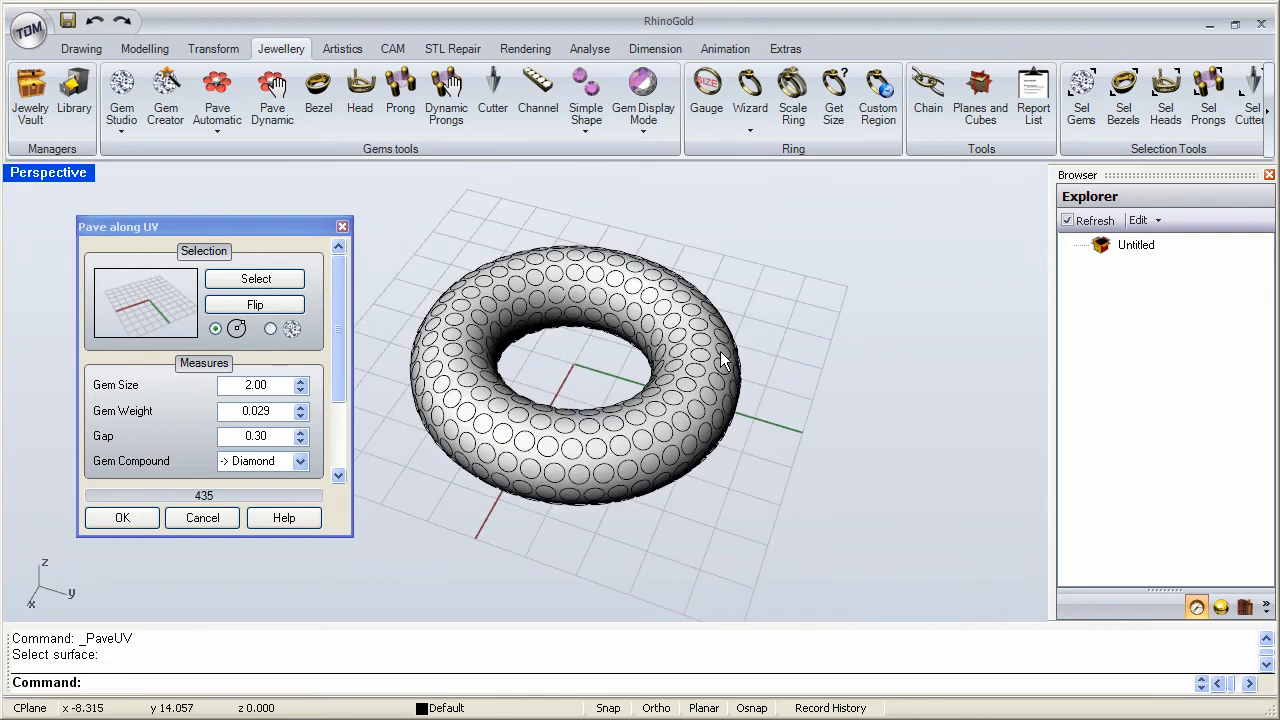
{"action": "right_click_drag", "start_coordinate": [583, 332], "coordinate": [571, 450]}
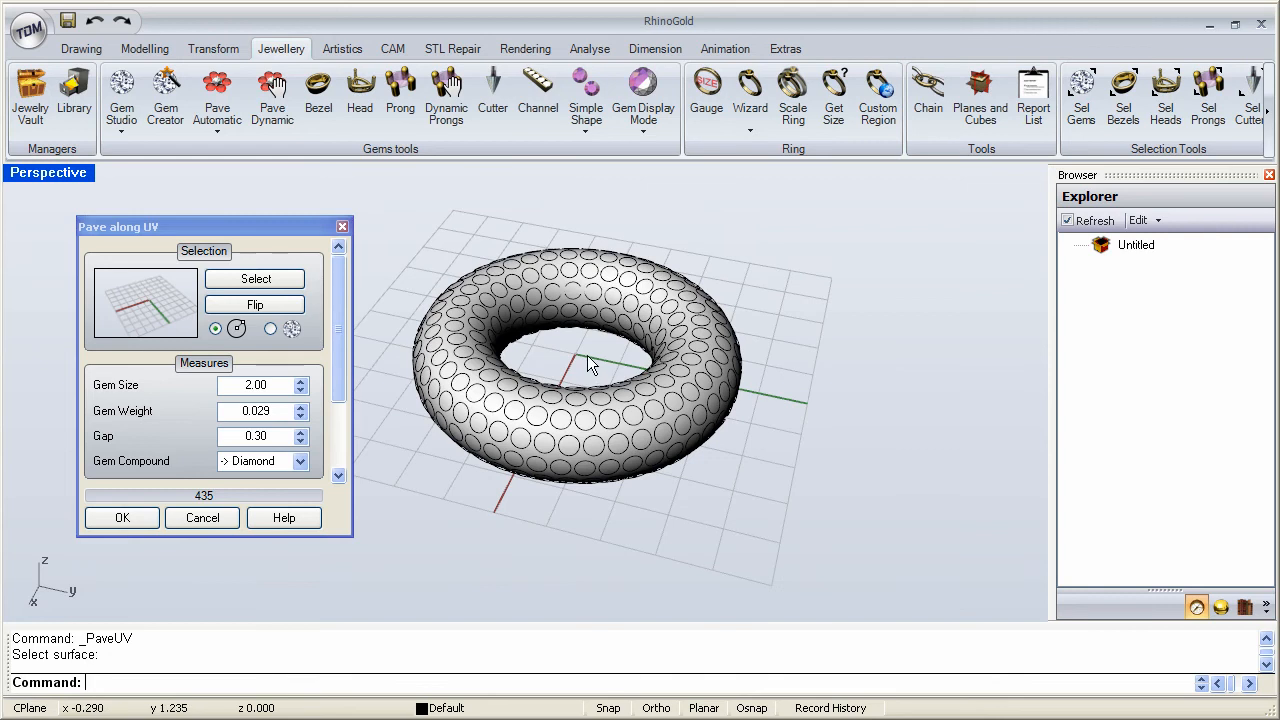
{"action": "scroll", "coordinate": [338, 322], "scroll_direction": "down", "scroll_amount": 1}
{"action": "scroll", "coordinate": [338, 330], "scroll_direction": "down", "scroll_amount": 2}
{"action": "scroll", "coordinate": [339, 344], "scroll_direction": "up", "scroll_amount": 3}
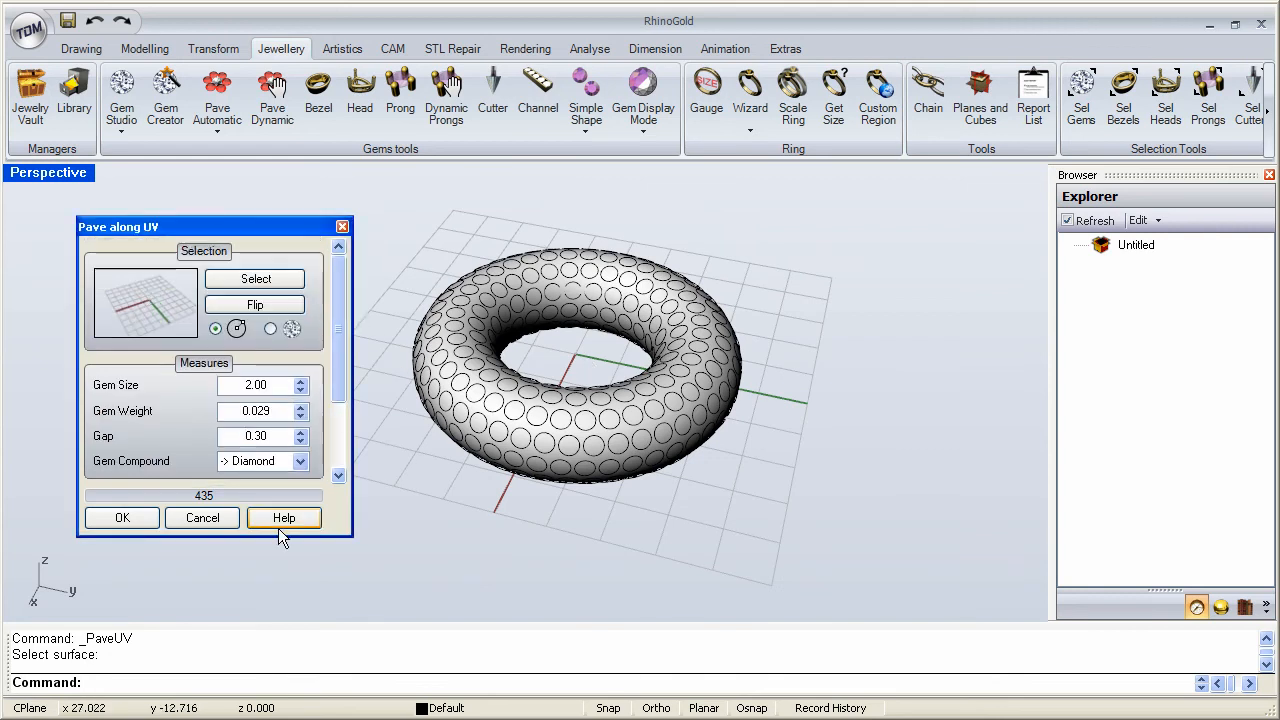
Step: Cancel the Pave along UV preview and delete the torus
{"action": "left_click", "coordinate": [203, 520]}
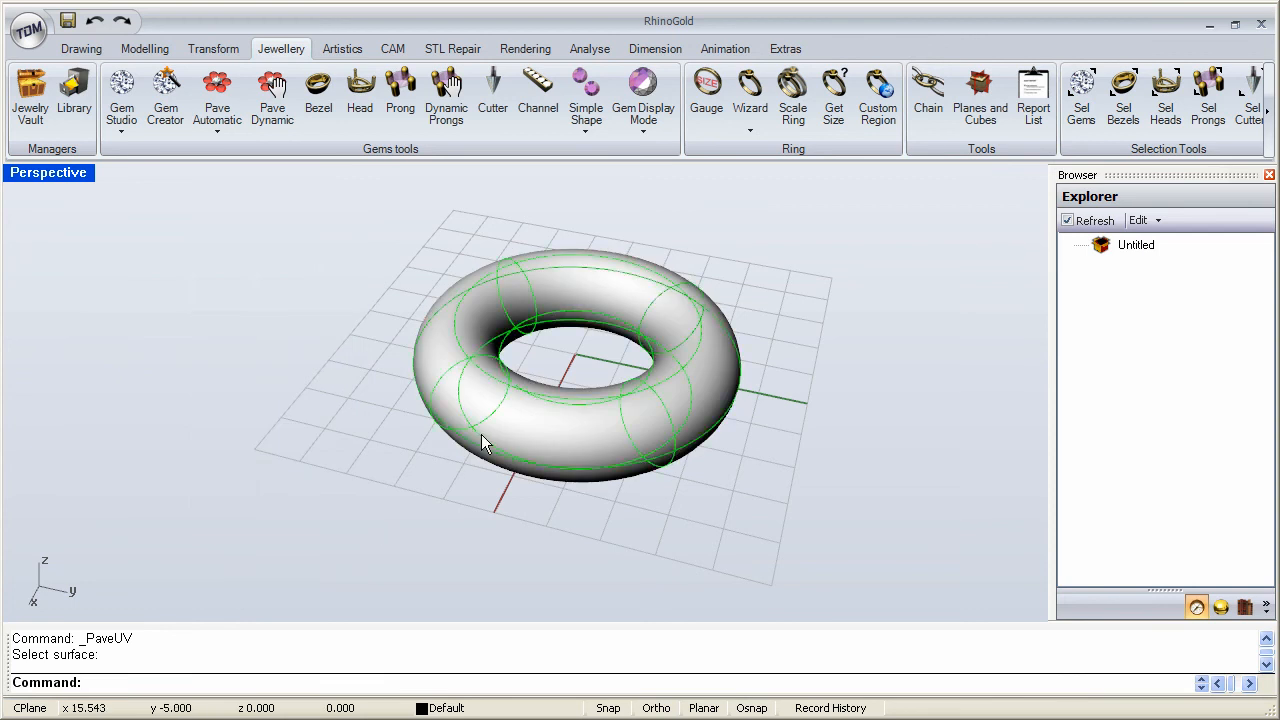
{"action": "key", "text": "Delete"}
Step: Show the hidden gold ring surfaces and inspect both rings from the side, front and above
{"action": "middle_click", "coordinate": [475, 425]}
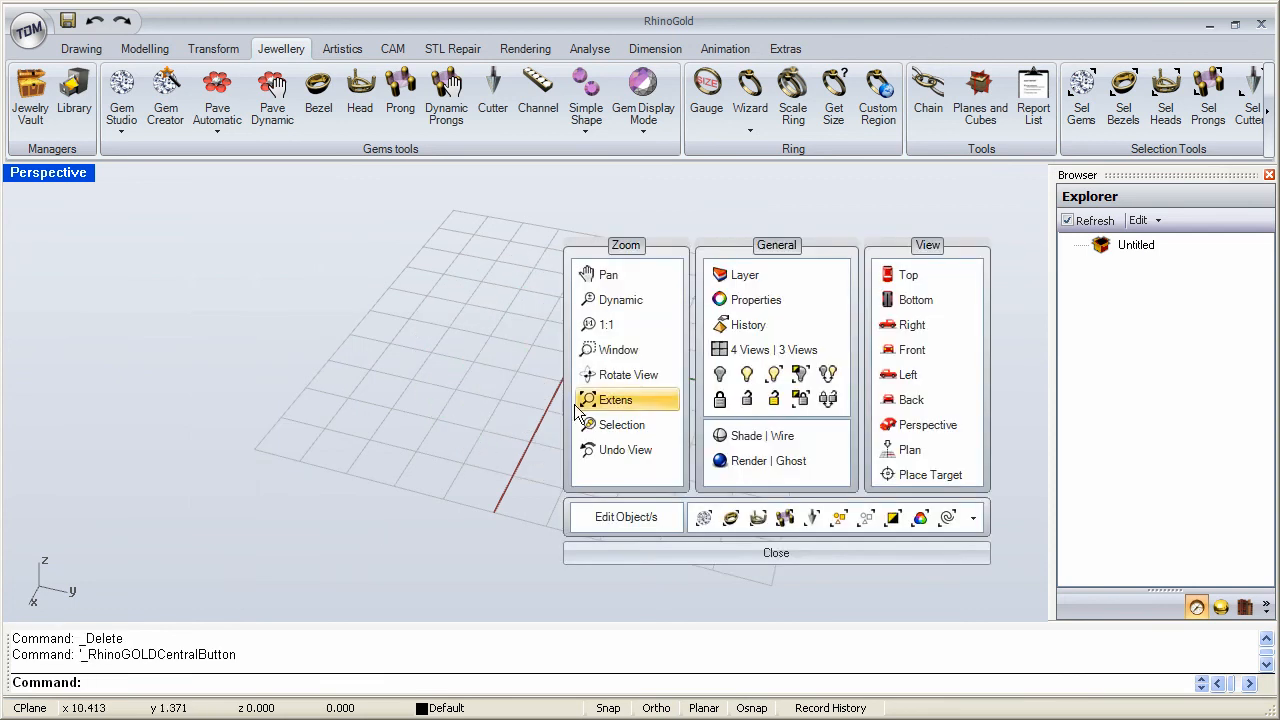
{"action": "left_click", "coordinate": [748, 376]}
{"action": "right_click_drag", "start_coordinate": [686, 415], "coordinate": [872, 430]}
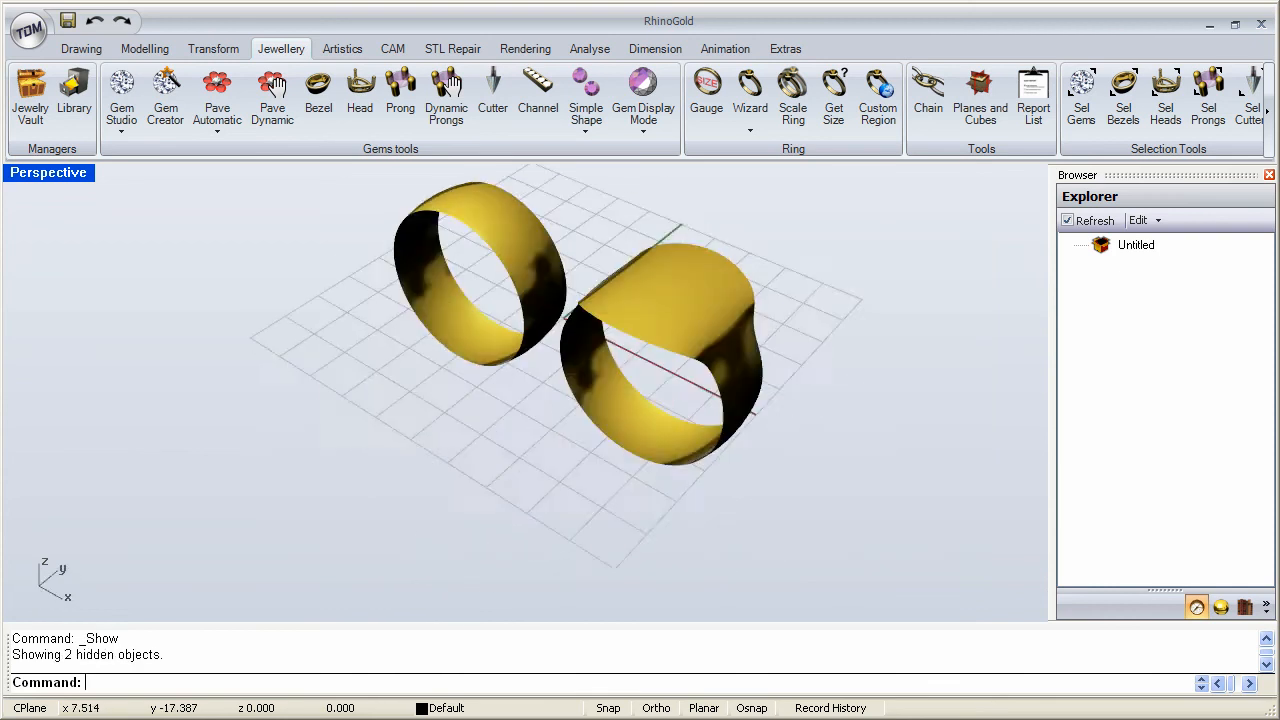
{"action": "right_click_drag", "start_coordinate": [640, 400], "coordinate": [620, 425]}
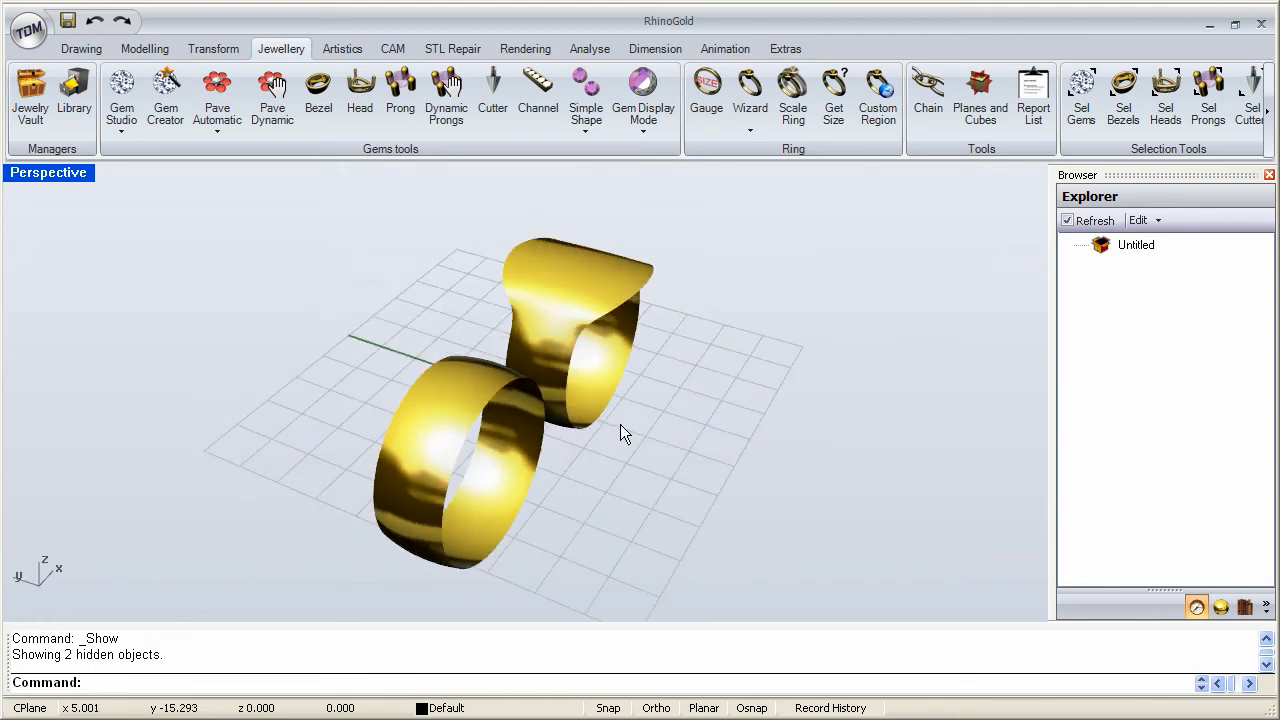
{"action": "left_click", "coordinate": [475, 411]}
{"action": "right_click_drag", "start_coordinate": [486, 449], "coordinate": [534, 309]}
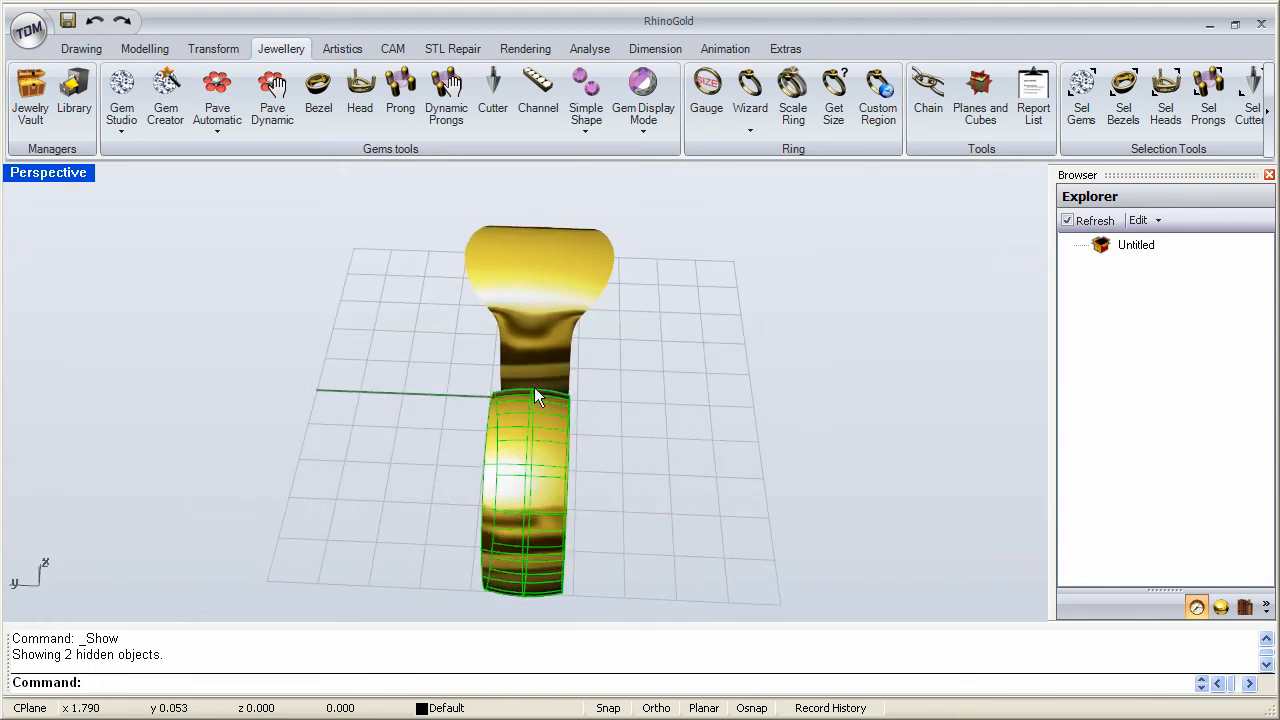
{"action": "right_click_drag", "start_coordinate": [658, 430], "coordinate": [630, 405]}
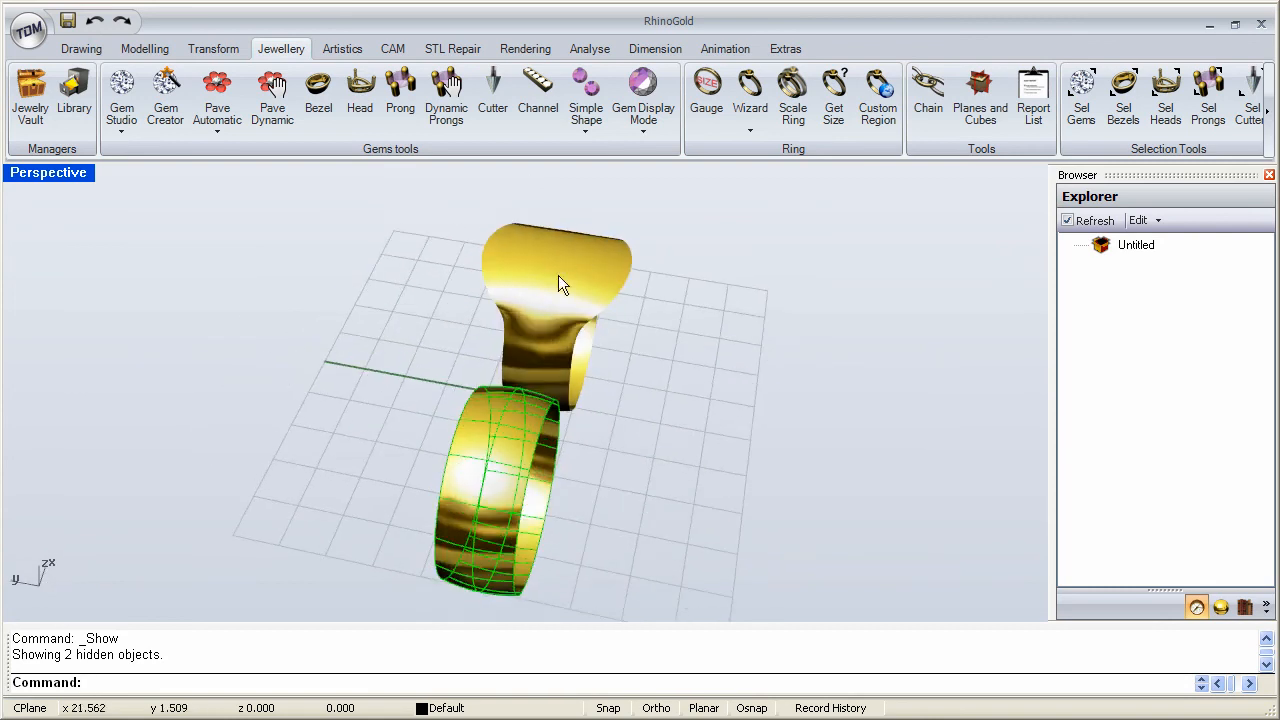
{"action": "right_click_drag", "start_coordinate": [524, 262], "coordinate": [534, 350]}
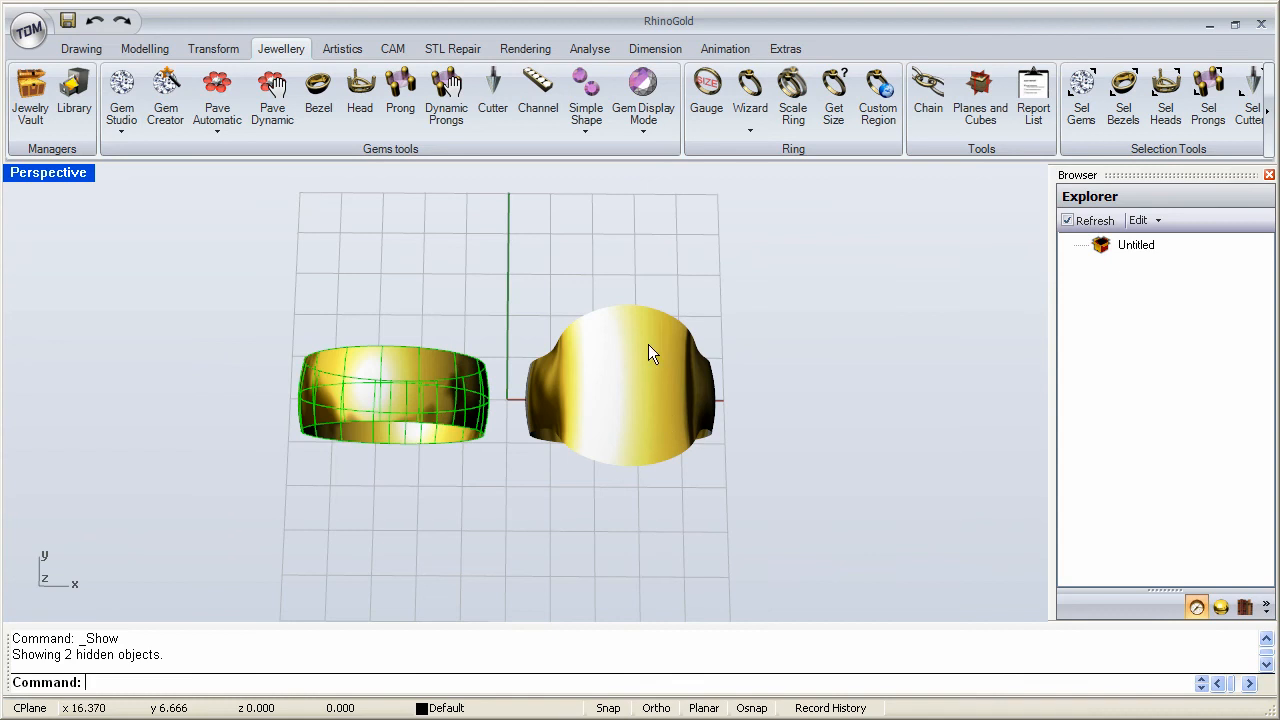
{"action": "right_click_drag", "start_coordinate": [602, 398], "coordinate": [423, 362]}
Step: Preview a Pave along UV on the plain band ring with 1.00 gems and a 0.20 gap
{"action": "left_click", "coordinate": [228, 133]}
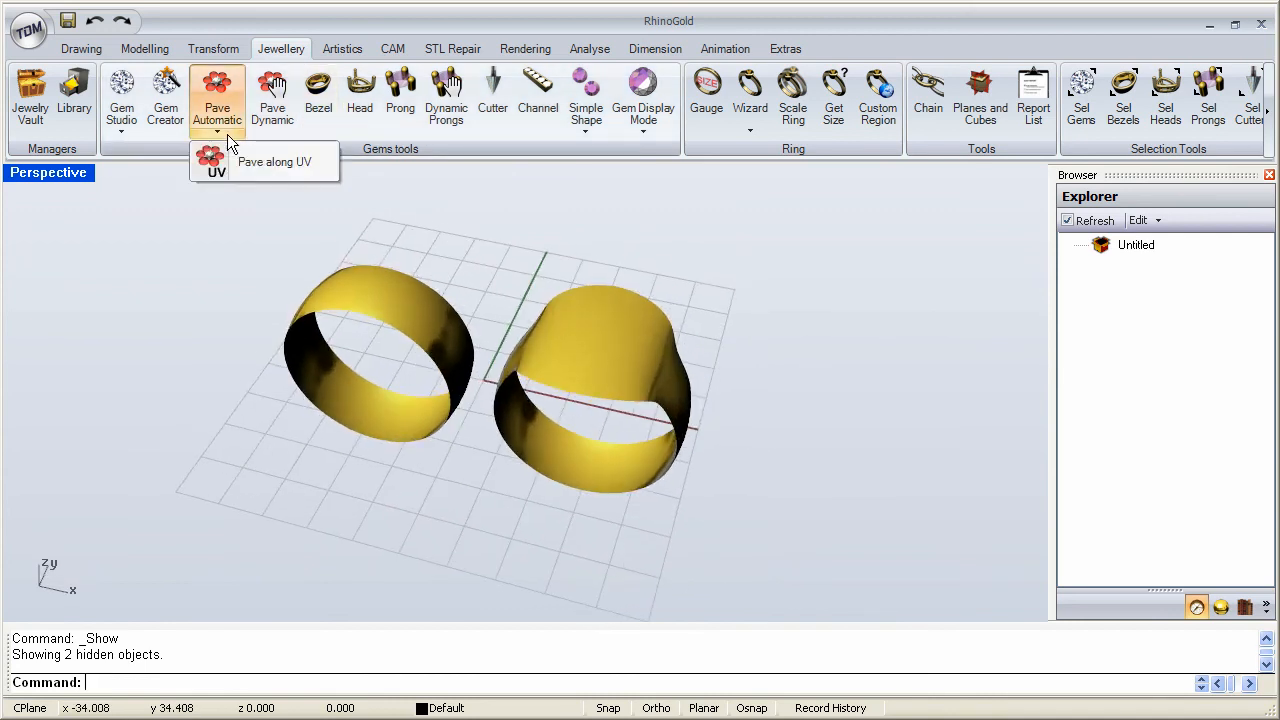
{"action": "left_click", "coordinate": [268, 164]}
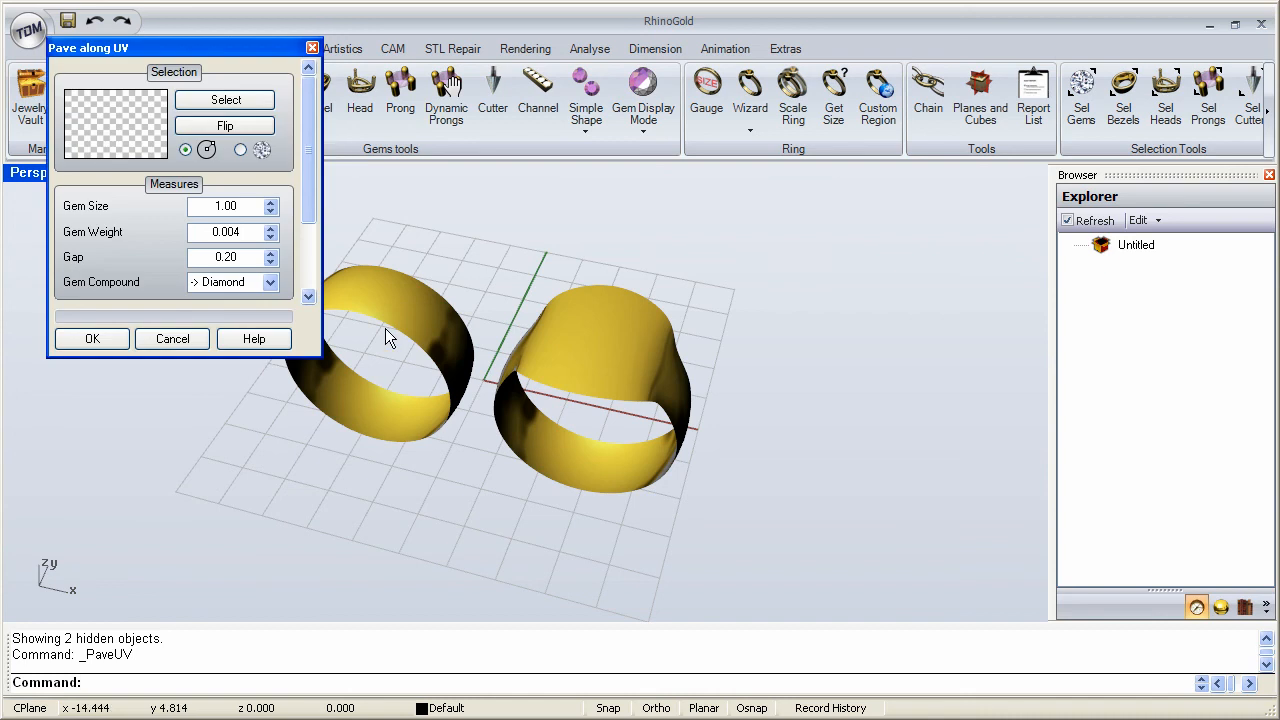
{"action": "left_click_drag", "start_coordinate": [208, 47], "coordinate": [210, 250]}
{"action": "left_click", "coordinate": [228, 302]}
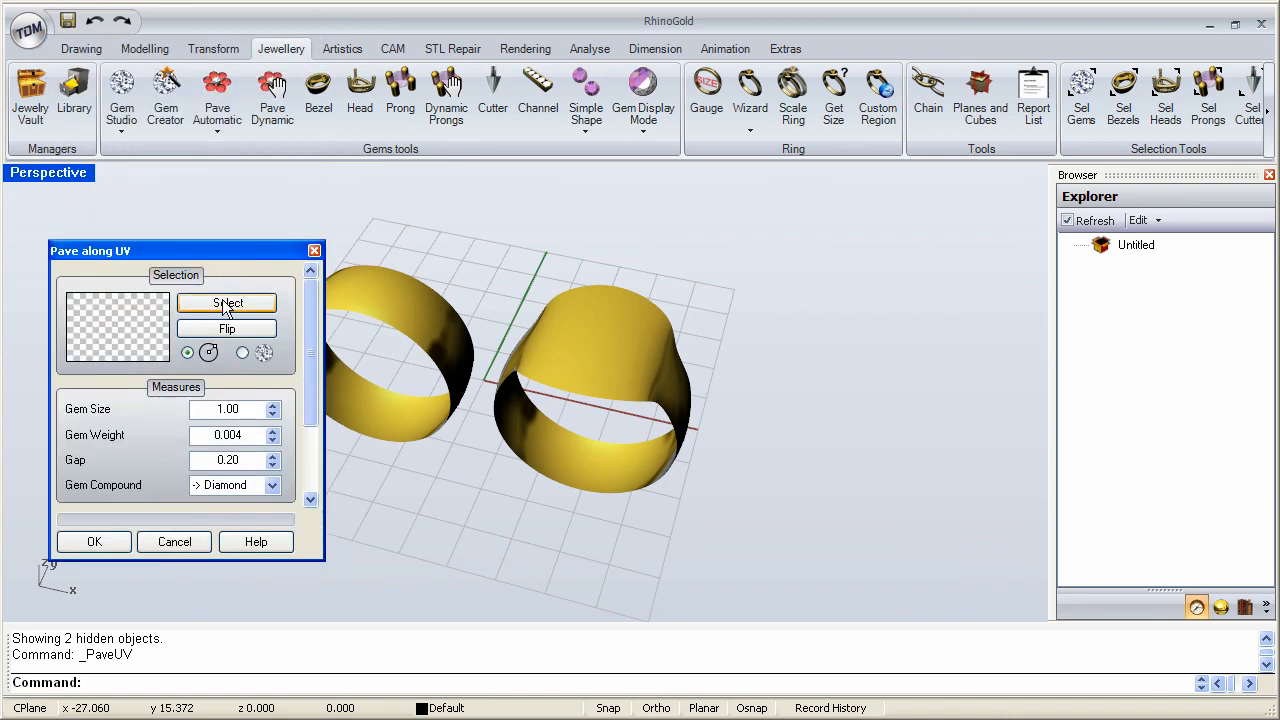
{"action": "left_click", "coordinate": [372, 298]}
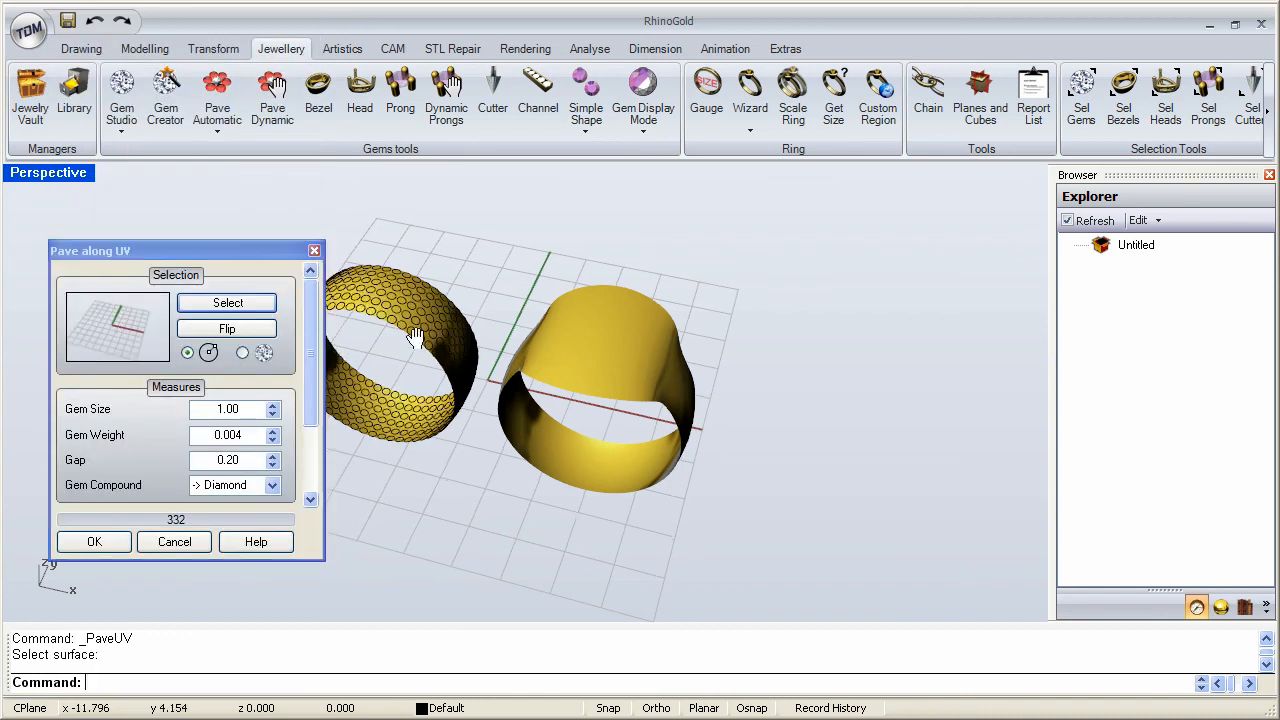
{"action": "scroll", "coordinate": [470, 335], "scroll_direction": "up", "scroll_amount": 4}
{"action": "right_click_drag", "start_coordinate": [512, 332], "coordinate": [582, 335]}
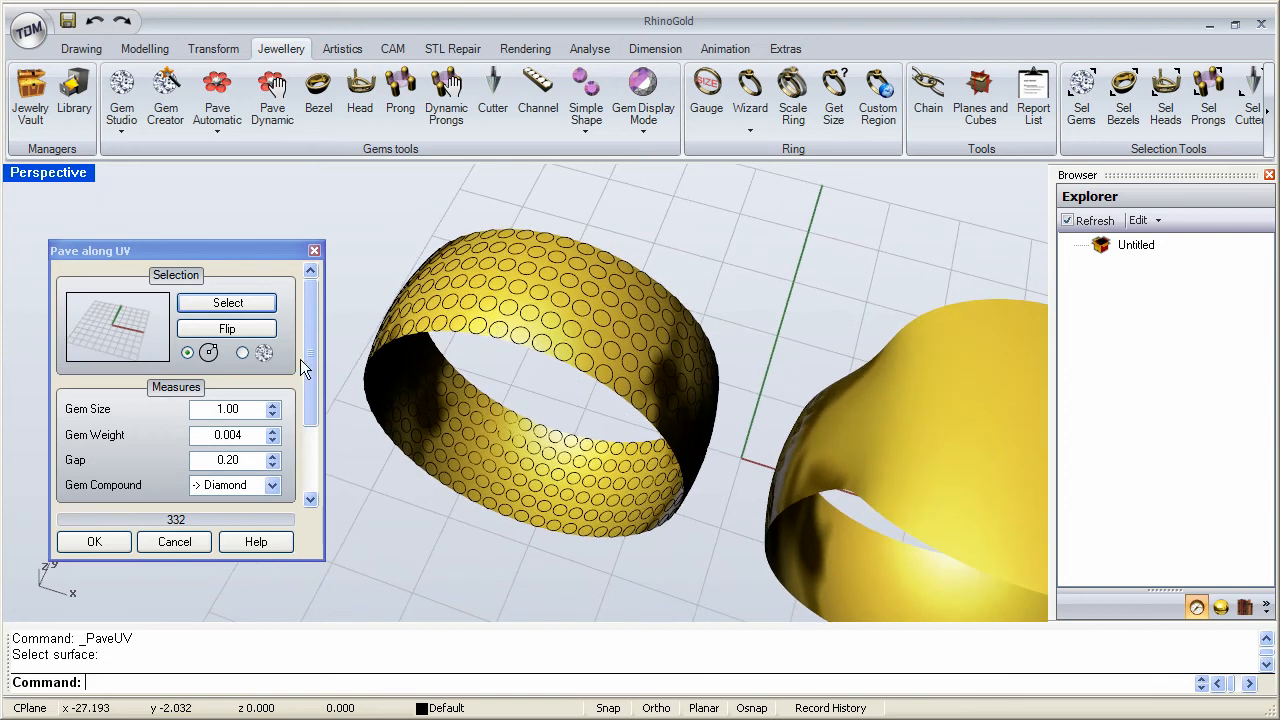
Step: Try a gem size of 2.00 on the band ring, and settle on 1.75
{"action": "left_click_drag", "start_coordinate": [243, 408], "coordinate": [207, 408]}
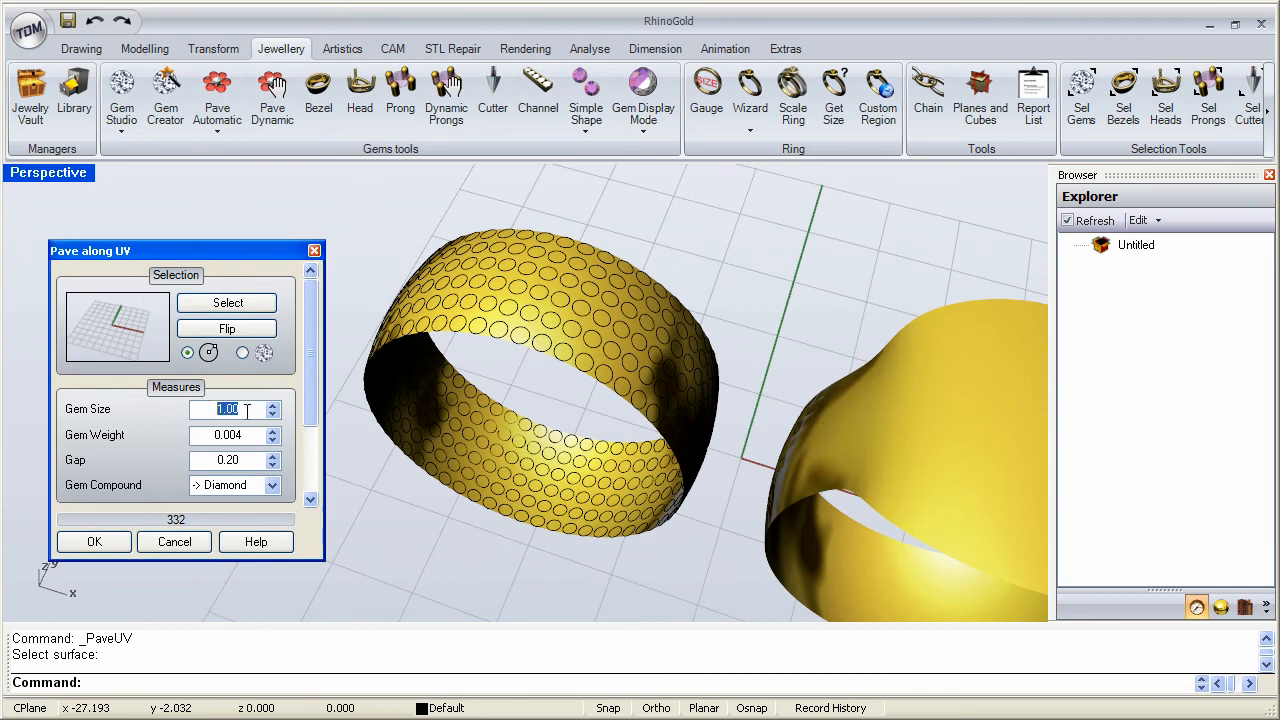
{"action": "type", "text": "2"}
{"action": "left_click", "coordinate": [252, 435]}
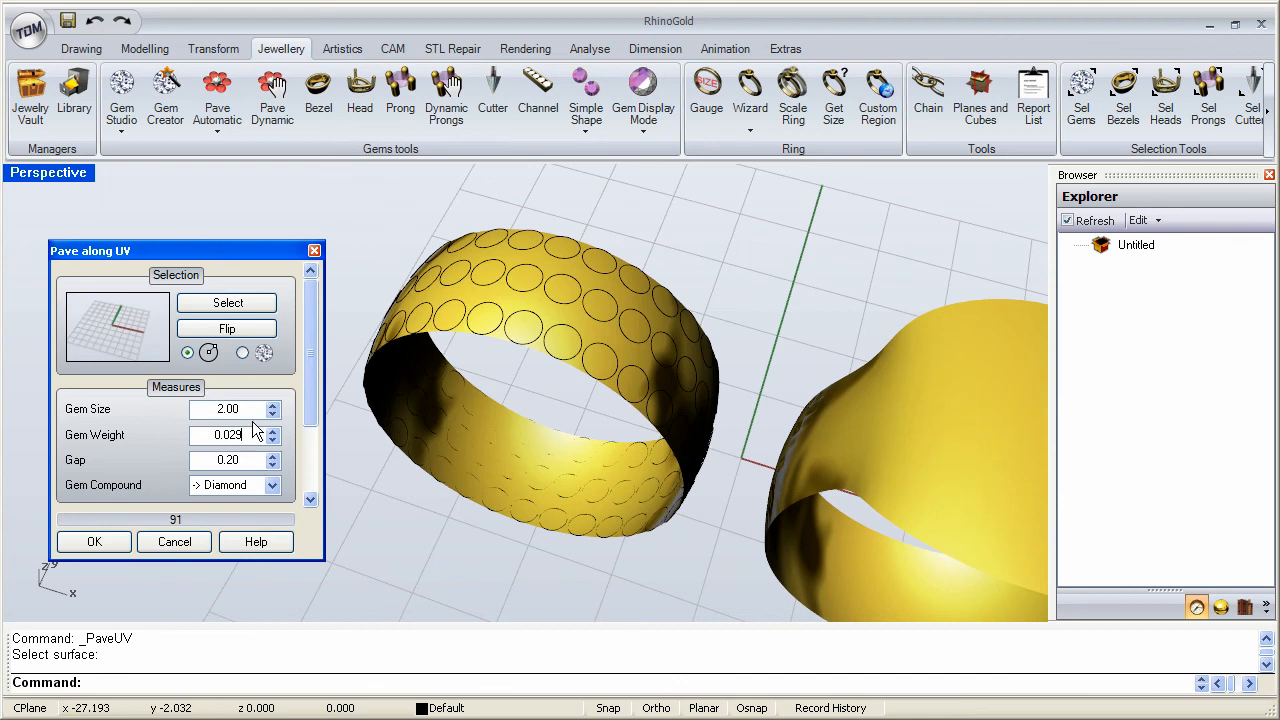
{"action": "left_click_drag", "start_coordinate": [240, 408], "coordinate": [210, 410]}
{"action": "type", "text": "1.75"}
{"action": "left_click", "coordinate": [248, 435]}
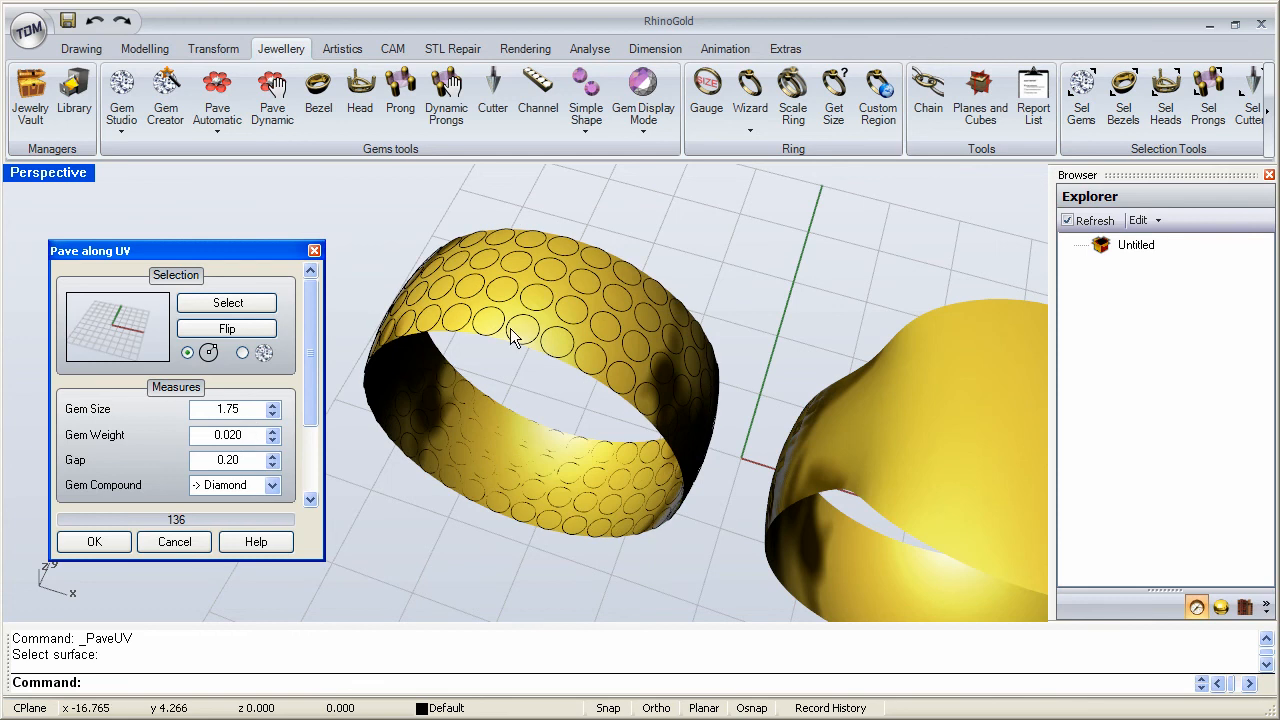
Step: Try gaps of 0.25 and 0.30 between the band's gems, and return the gap to 0.20
{"action": "left_click", "coordinate": [272, 455]}
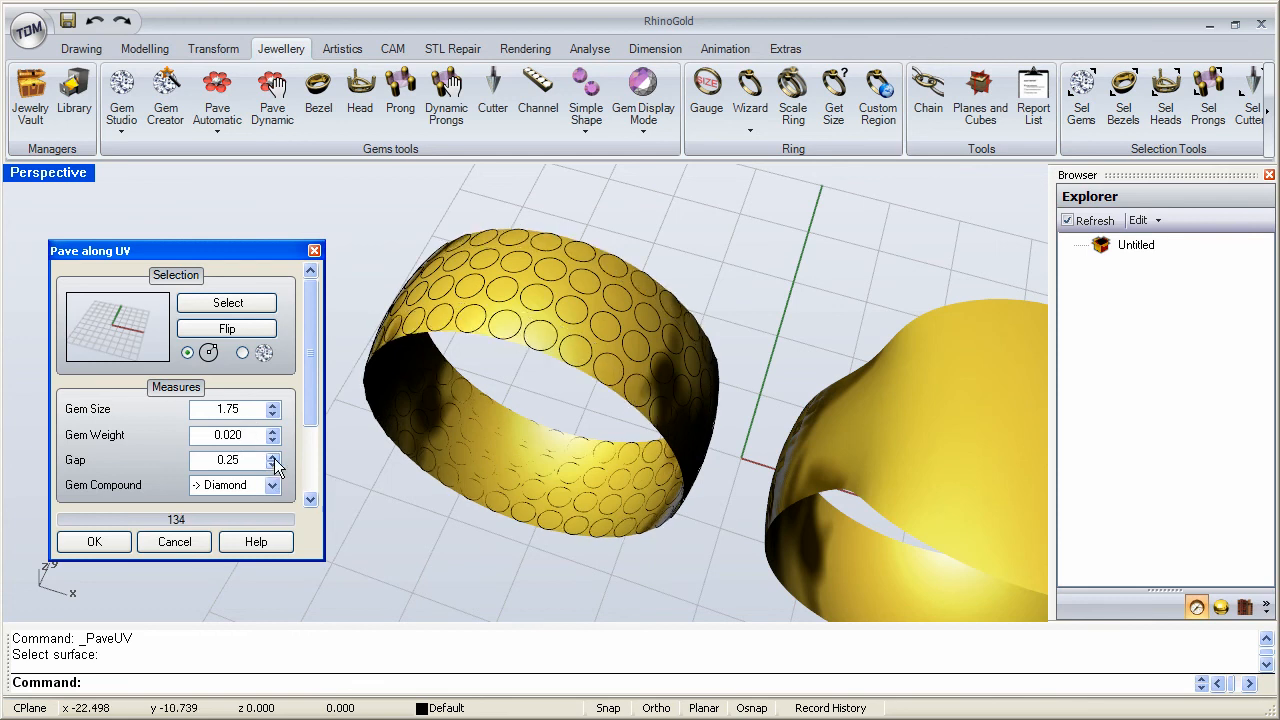
{"action": "left_click", "coordinate": [272, 455]}
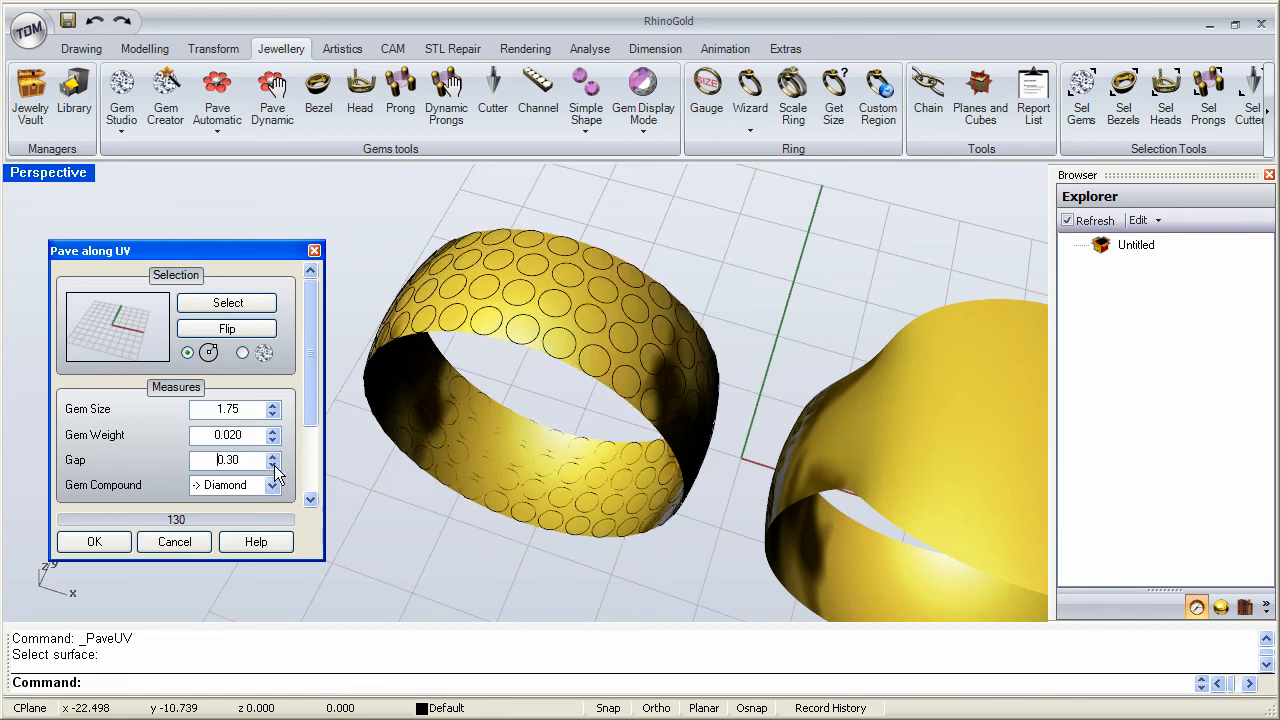
{"action": "left_click", "coordinate": [272, 465]}
{"action": "left_click", "coordinate": [272, 465]}
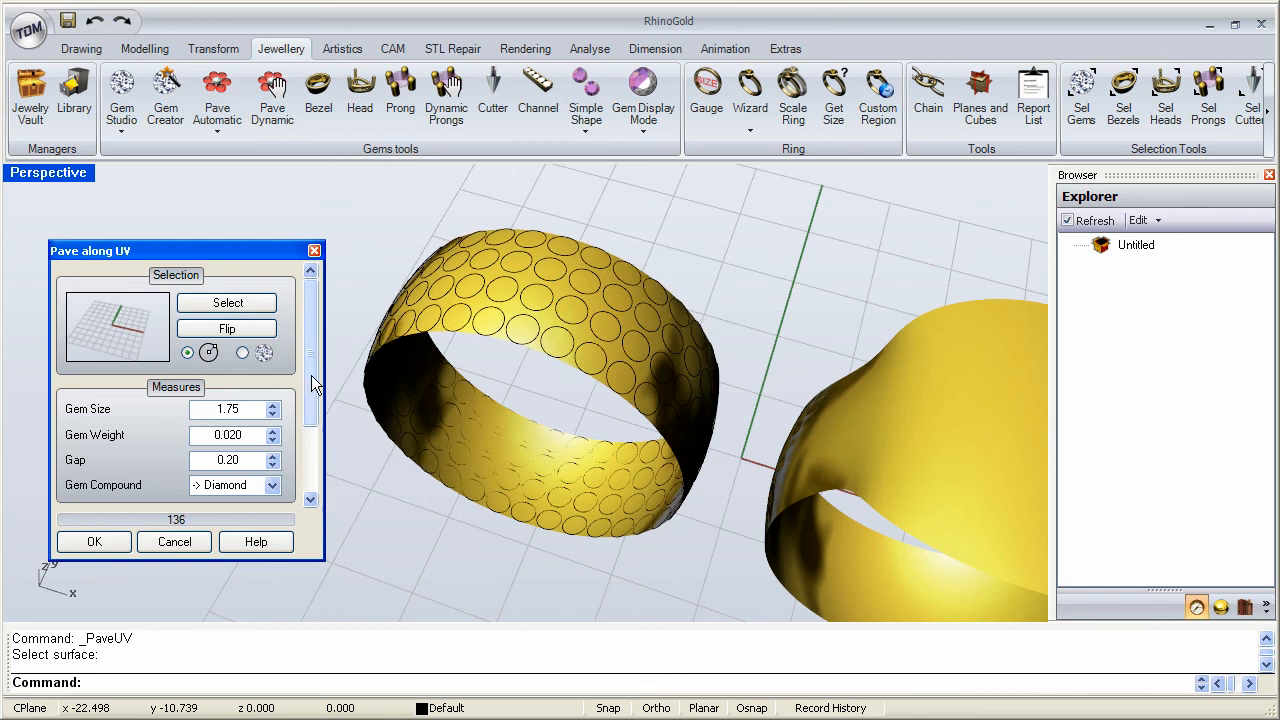
Step: Try a first external distance of 0.20 for the band ring's pave
{"action": "left_click_drag", "start_coordinate": [311, 375], "coordinate": [306, 463]}
{"action": "left_click", "coordinate": [219, 452]}
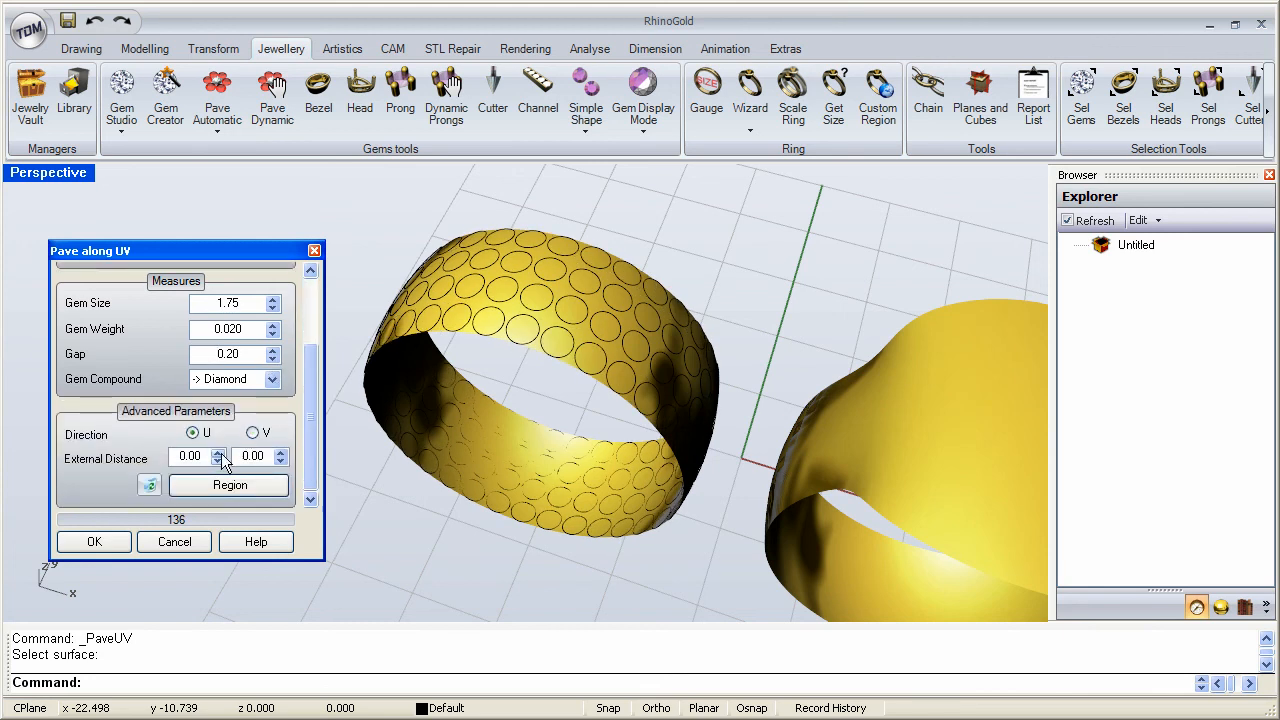
{"action": "left_click", "coordinate": [219, 452]}
{"action": "left_click", "coordinate": [219, 452]}
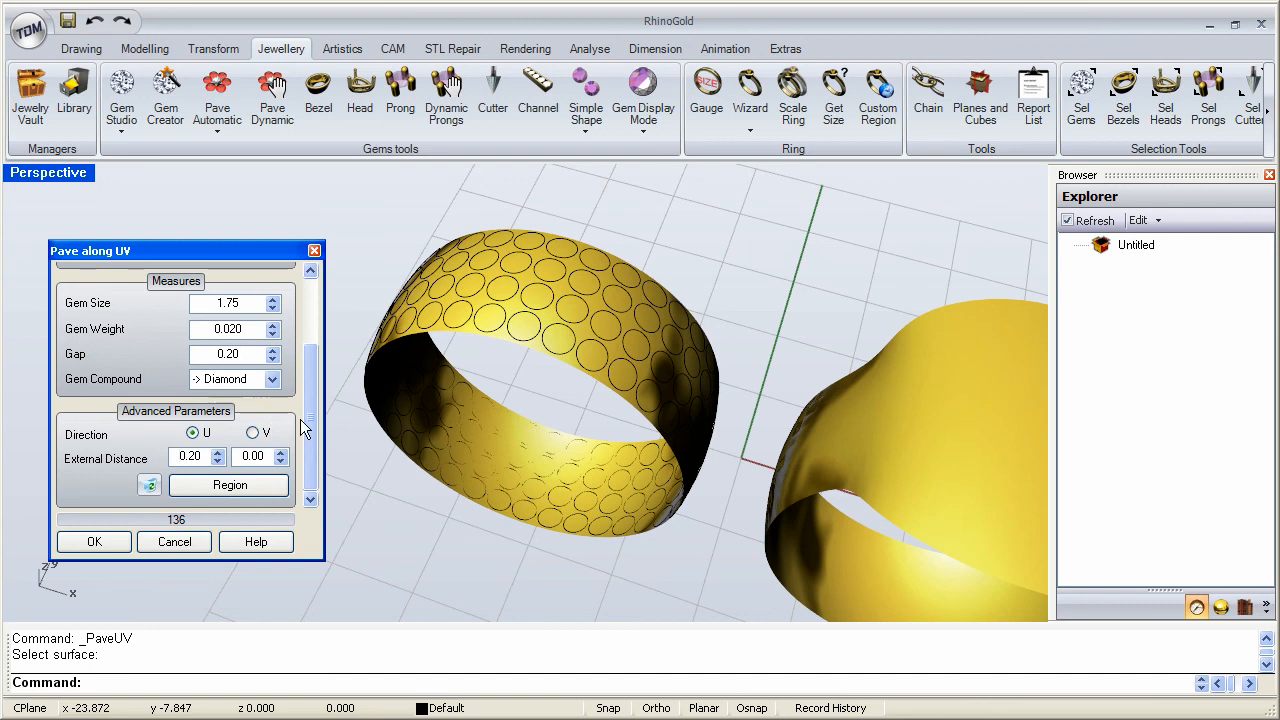
Step: Compare the V and U pave directions, choose V, and reset the first external distance to 0
{"action": "left_click", "coordinate": [253, 433]}
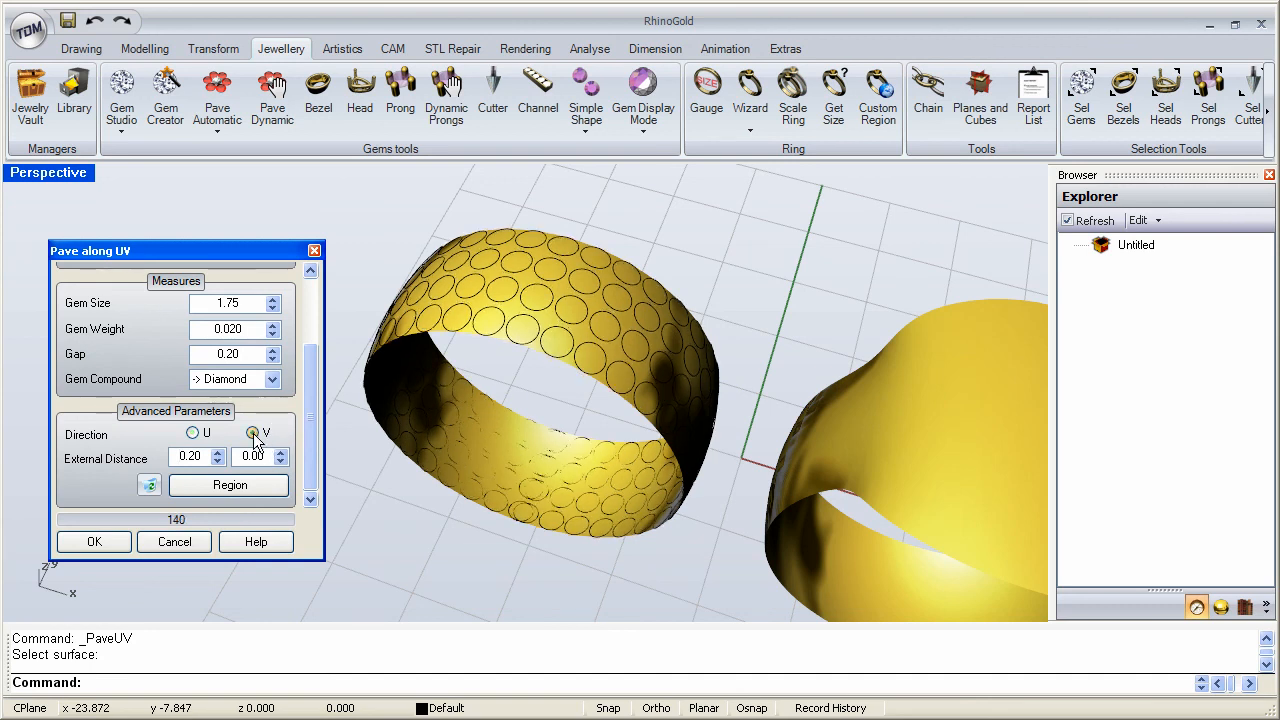
{"action": "left_click", "coordinate": [193, 433]}
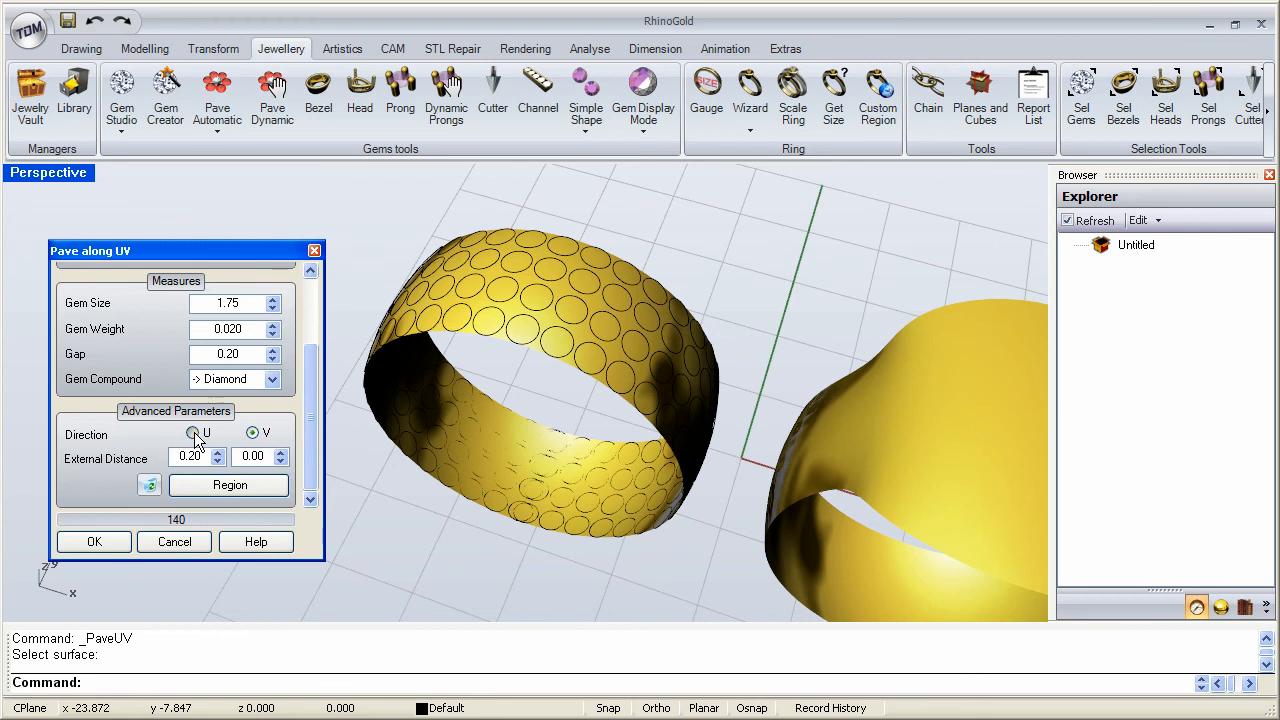
{"action": "left_click", "coordinate": [253, 433]}
{"action": "double_click", "coordinate": [192, 456]}
{"action": "type", "text": "0.0"}
{"action": "left_click", "coordinate": [267, 455]}
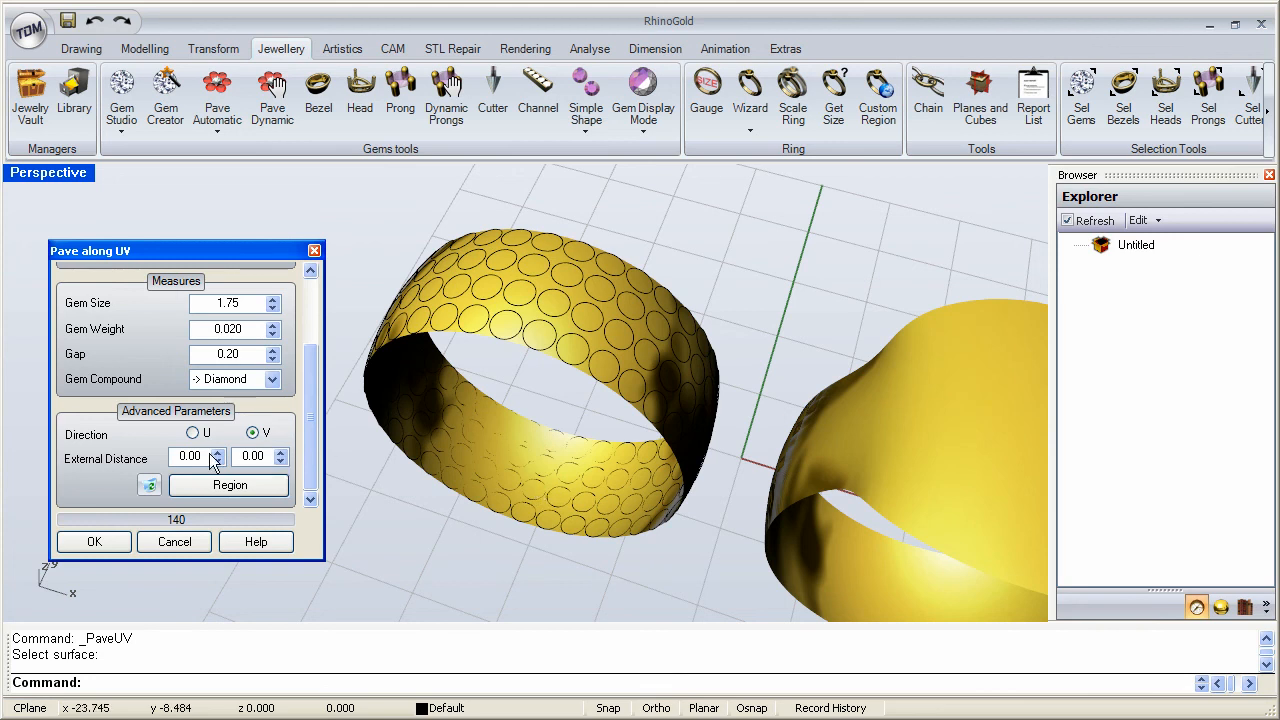
Step: Try second external distances of 0.15 and 0.30 in the V direction, and lower the value to 0.20
{"action": "left_click", "coordinate": [281, 452]}
{"action": "left_click", "coordinate": [281, 452]}
{"action": "left_click", "coordinate": [281, 452]}
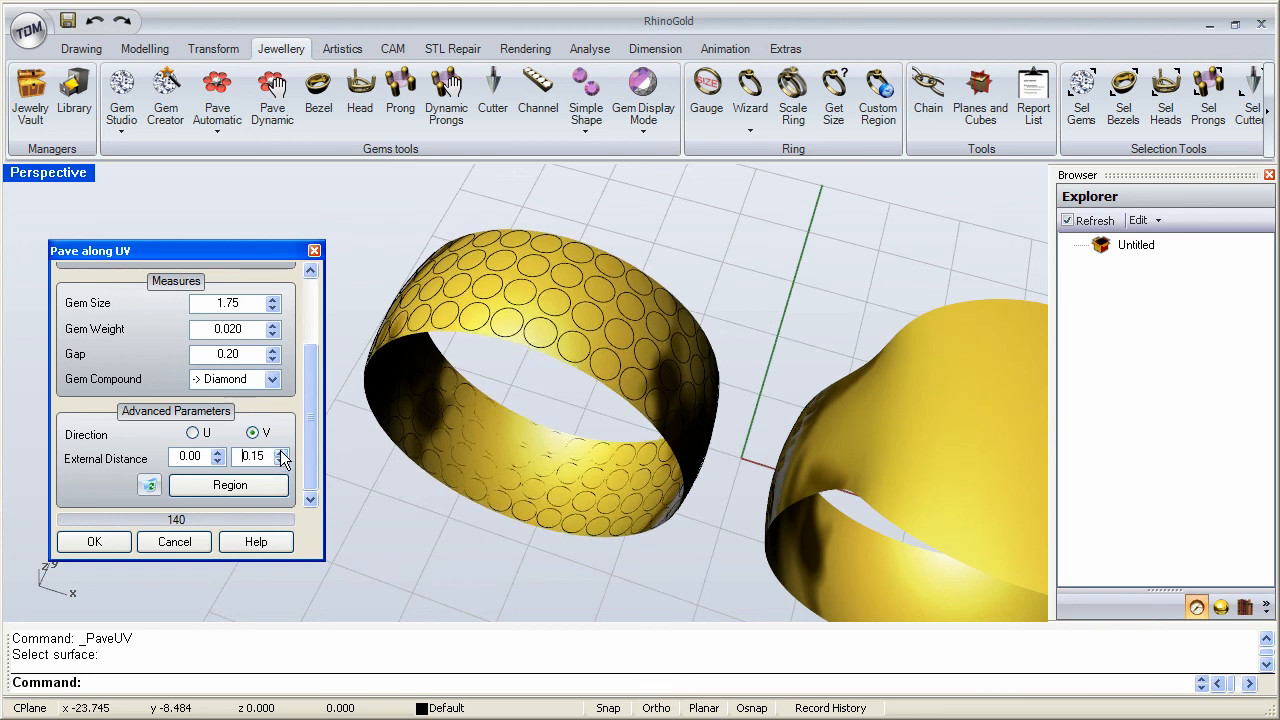
{"action": "left_click", "coordinate": [281, 452]}
{"action": "left_click", "coordinate": [281, 452]}
{"action": "left_click", "coordinate": [281, 452]}
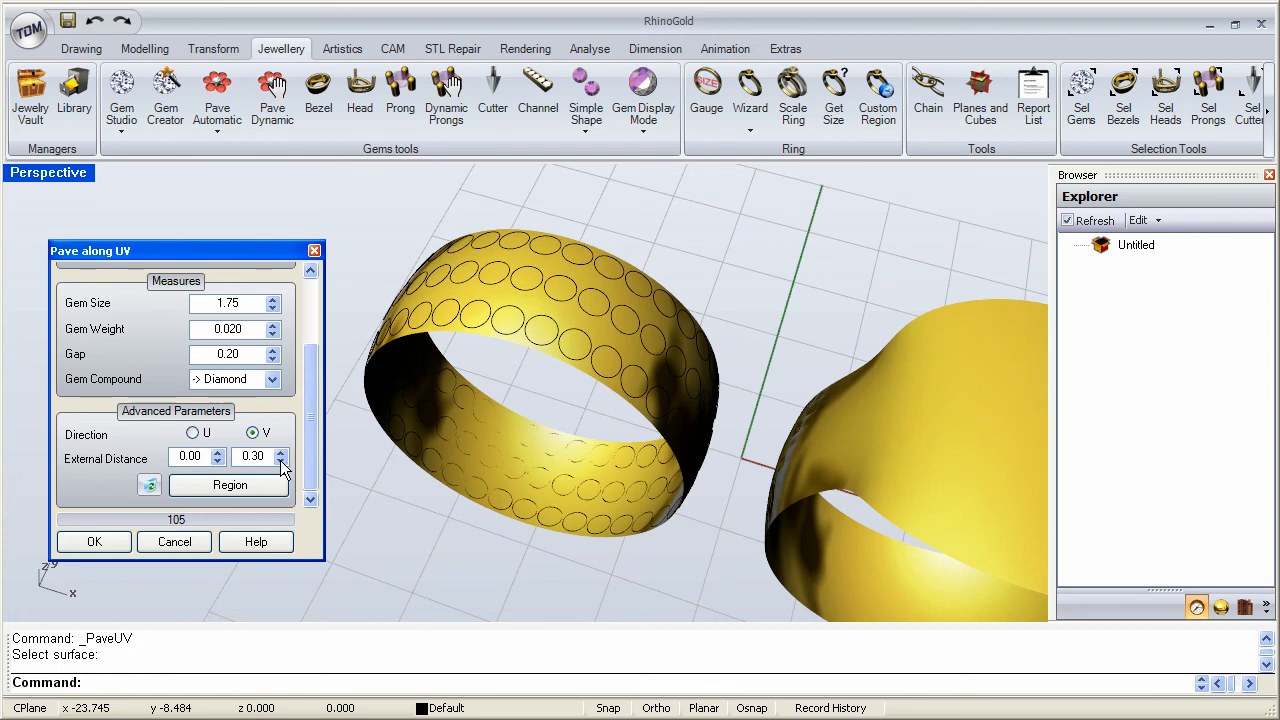
{"action": "left_click", "coordinate": [281, 460]}
{"action": "left_click", "coordinate": [281, 460]}
Step: Switch the band's pave direction back to U and reset the second external distance to 0
{"action": "right_click_drag", "start_coordinate": [630, 388], "coordinate": [400, 422]}
{"action": "left_click", "coordinate": [192, 432]}
{"action": "right_click_drag", "start_coordinate": [363, 482], "coordinate": [330, 480]}
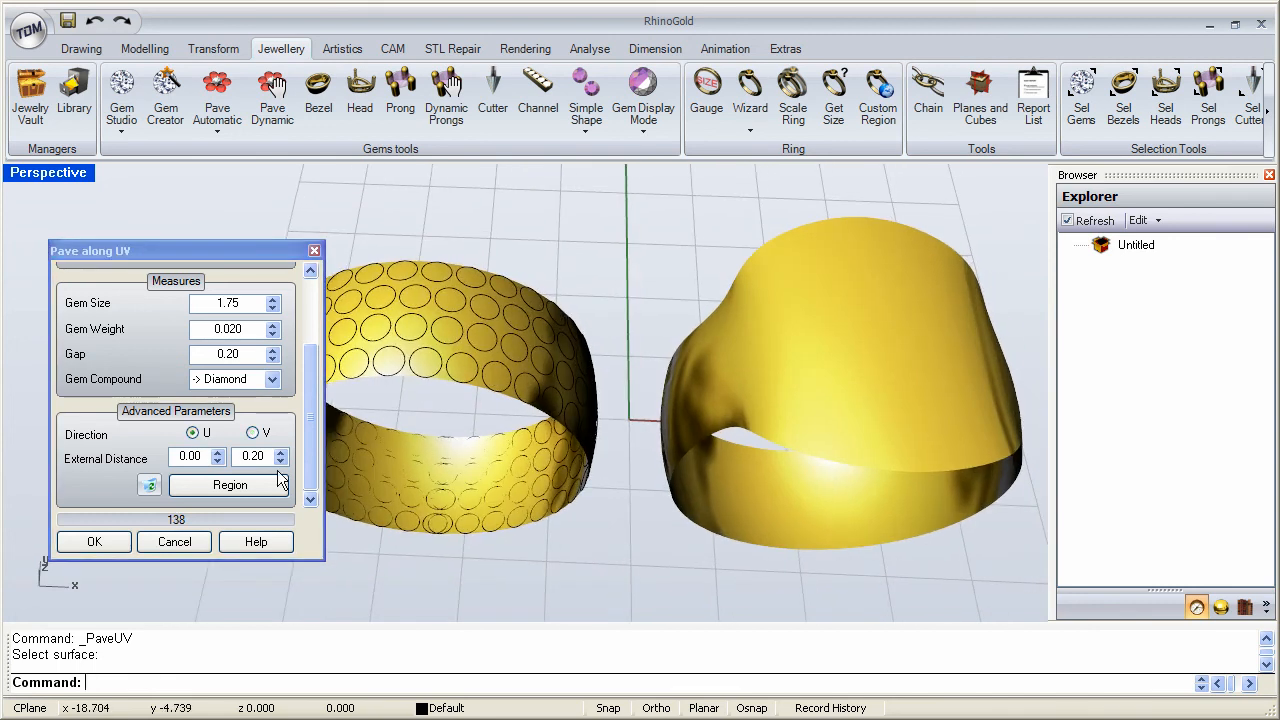
{"action": "double_click", "coordinate": [252, 457]}
{"action": "type", "text": "0"}
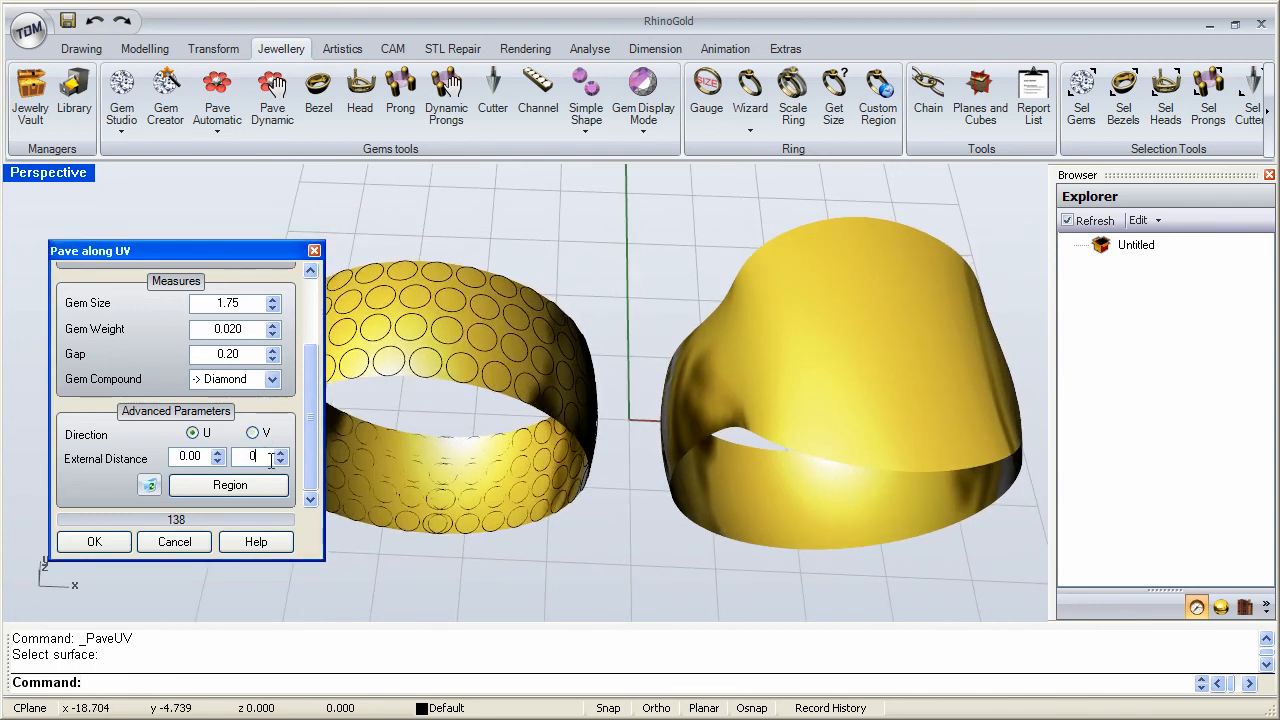
{"action": "left_click", "coordinate": [205, 455]}
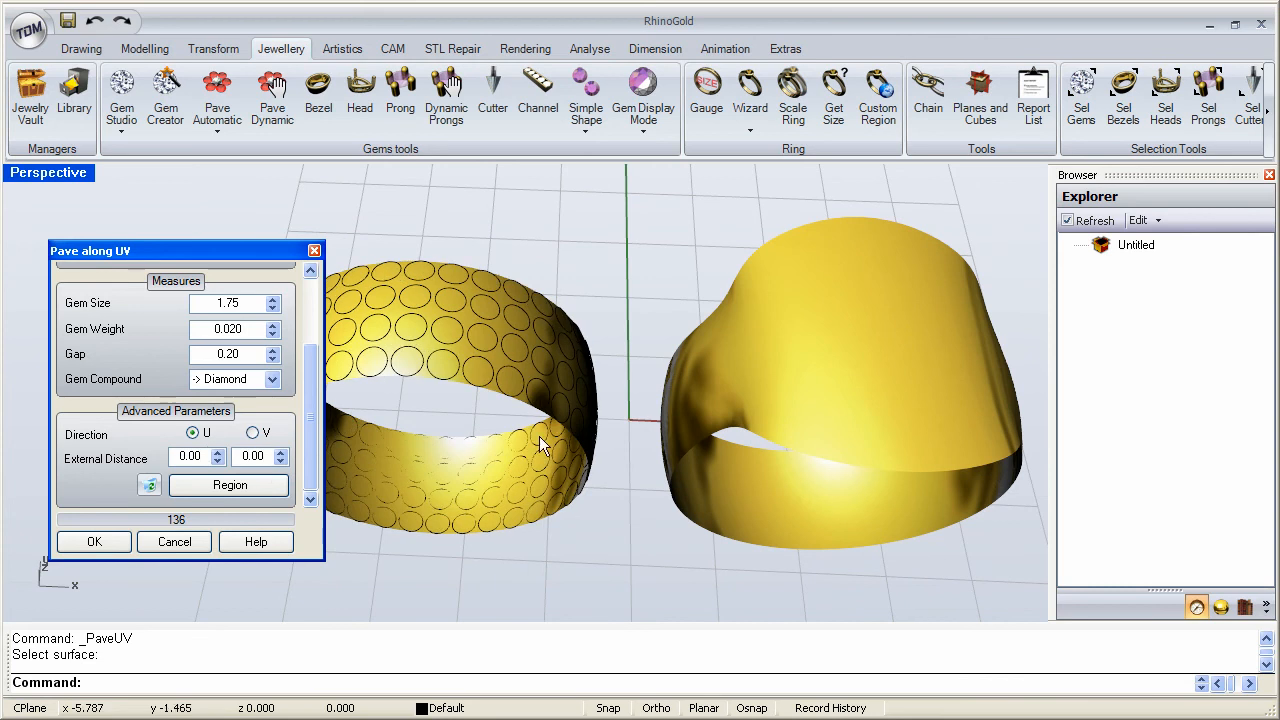
{"action": "mouse_move", "coordinate": [519, 437]}
{"action": "right_mouse_down"}
{"action": "mouse_move", "coordinate": [497, 432]}
{"action": "mouse_move", "coordinate": [515, 427]}
{"action": "right_mouse_up"}
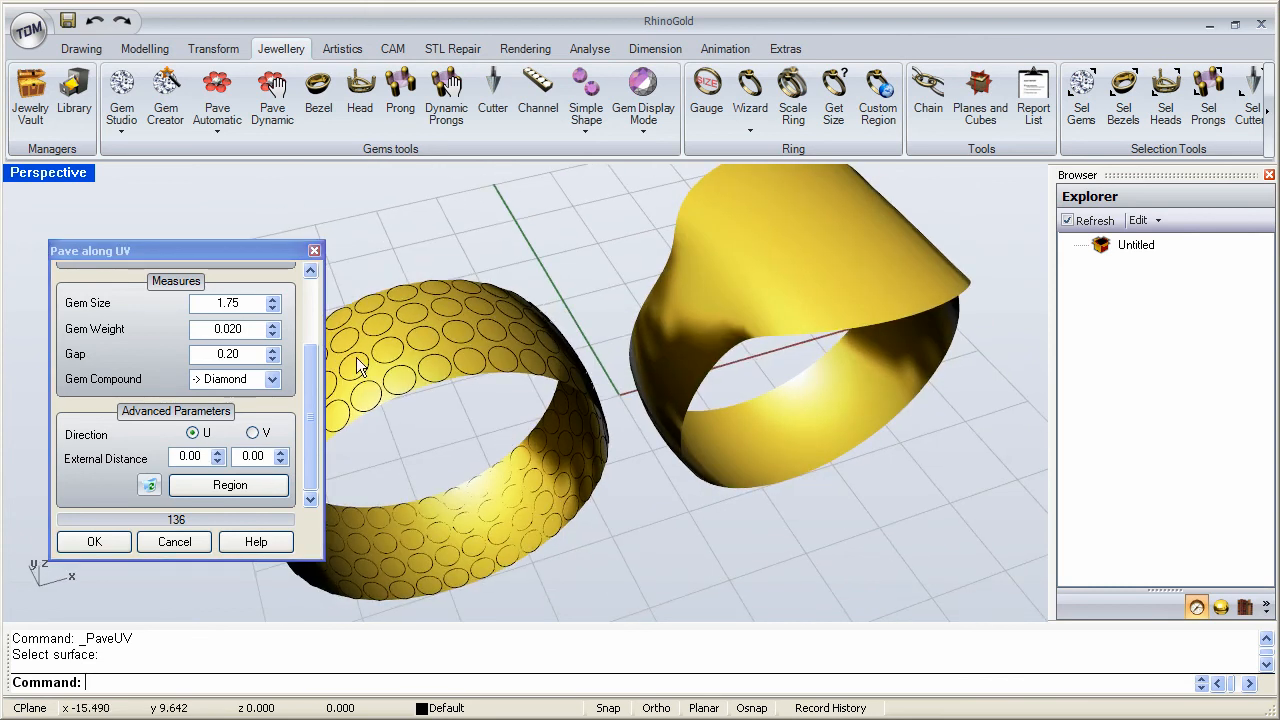
Step: Replace the band with the signet ring's outer surface as the surface for Pave along UV
{"action": "left_click_drag", "start_coordinate": [306, 380], "coordinate": [308, 300]}
{"action": "left_click", "coordinate": [228, 304]}
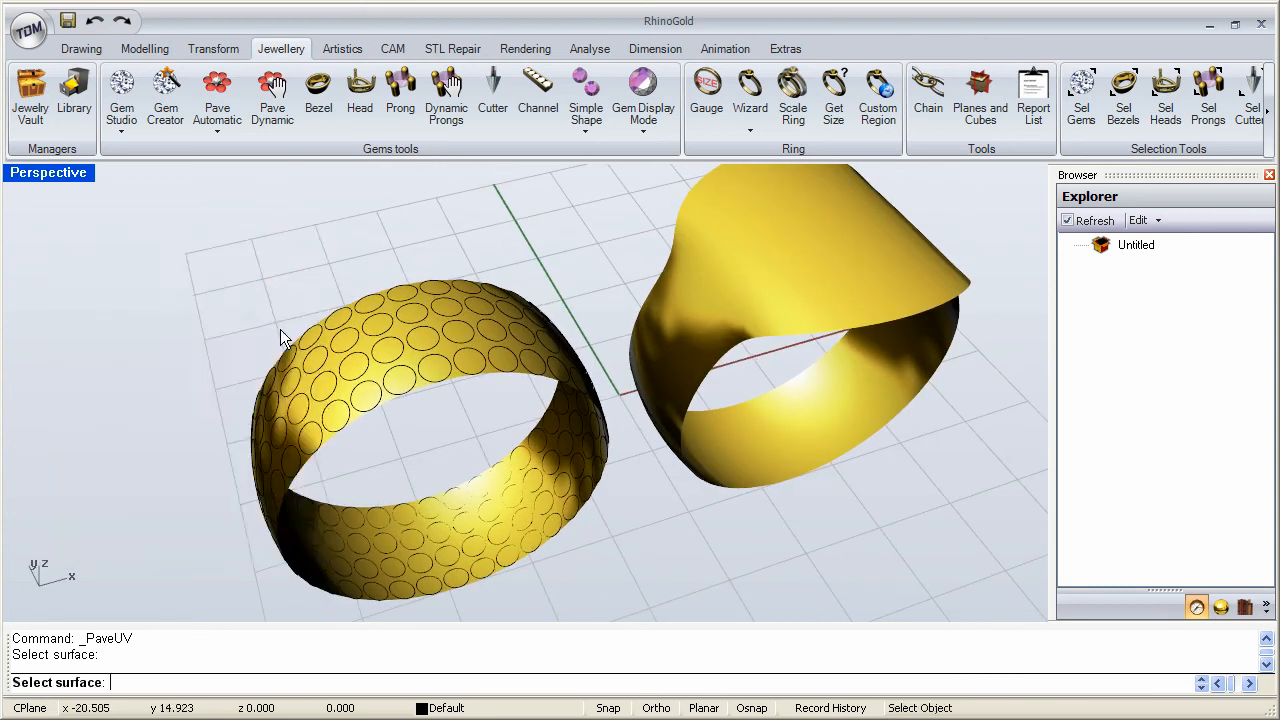
{"action": "left_click", "coordinate": [741, 284]}
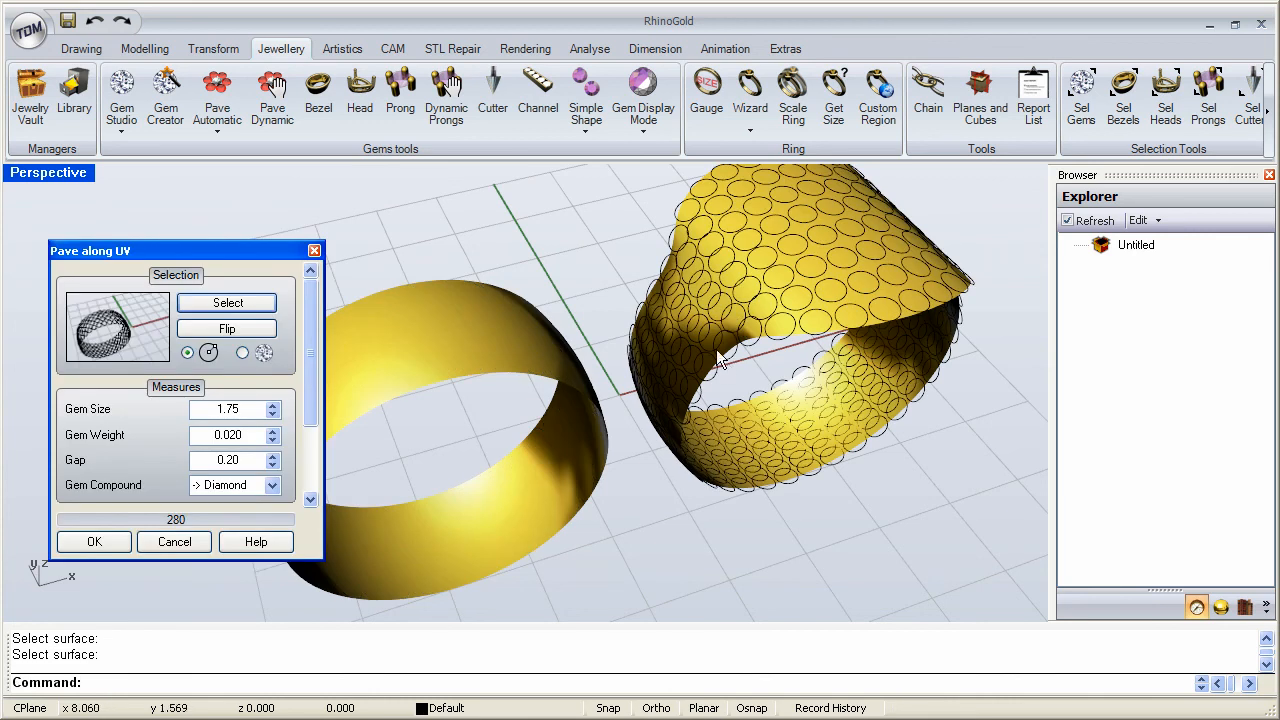
{"action": "right_click_drag", "start_coordinate": [716, 349], "coordinate": [452, 331]}
{"action": "right_click_drag", "start_coordinate": [619, 331], "coordinate": [544, 439]}
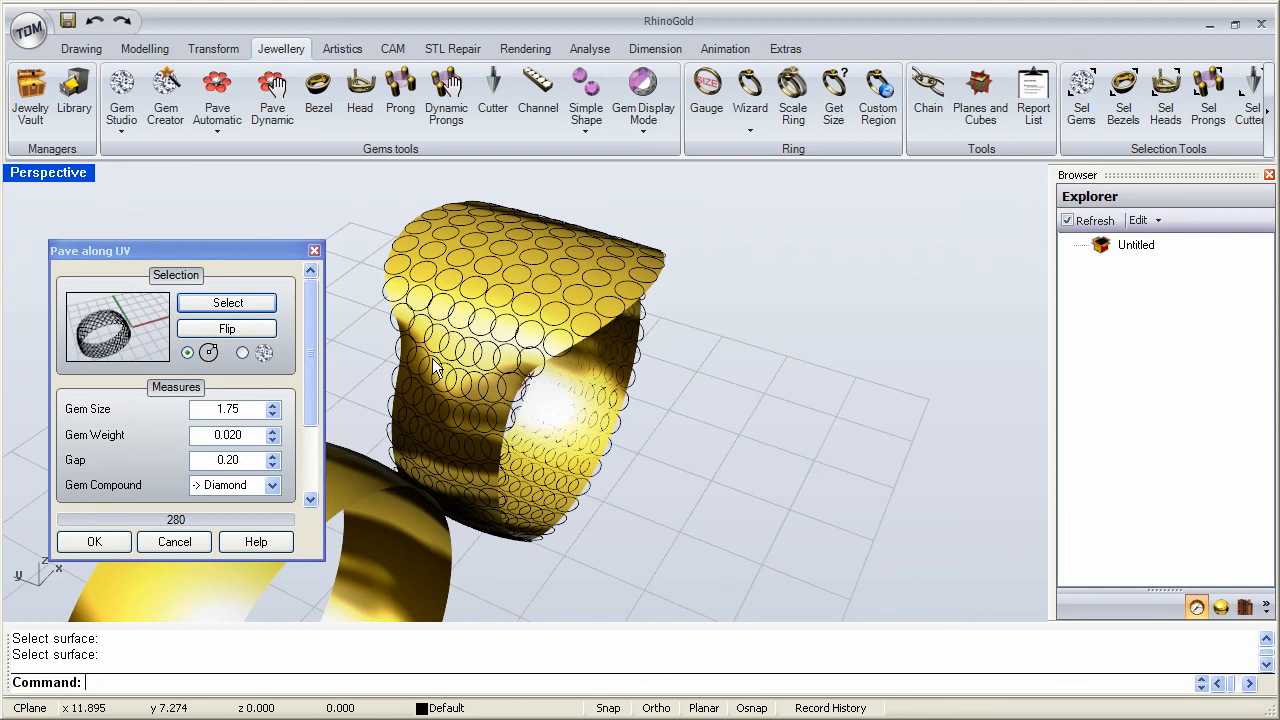
Step: Set the signet ring's pave direction to V
{"action": "left_click_drag", "start_coordinate": [306, 347], "coordinate": [313, 389]}
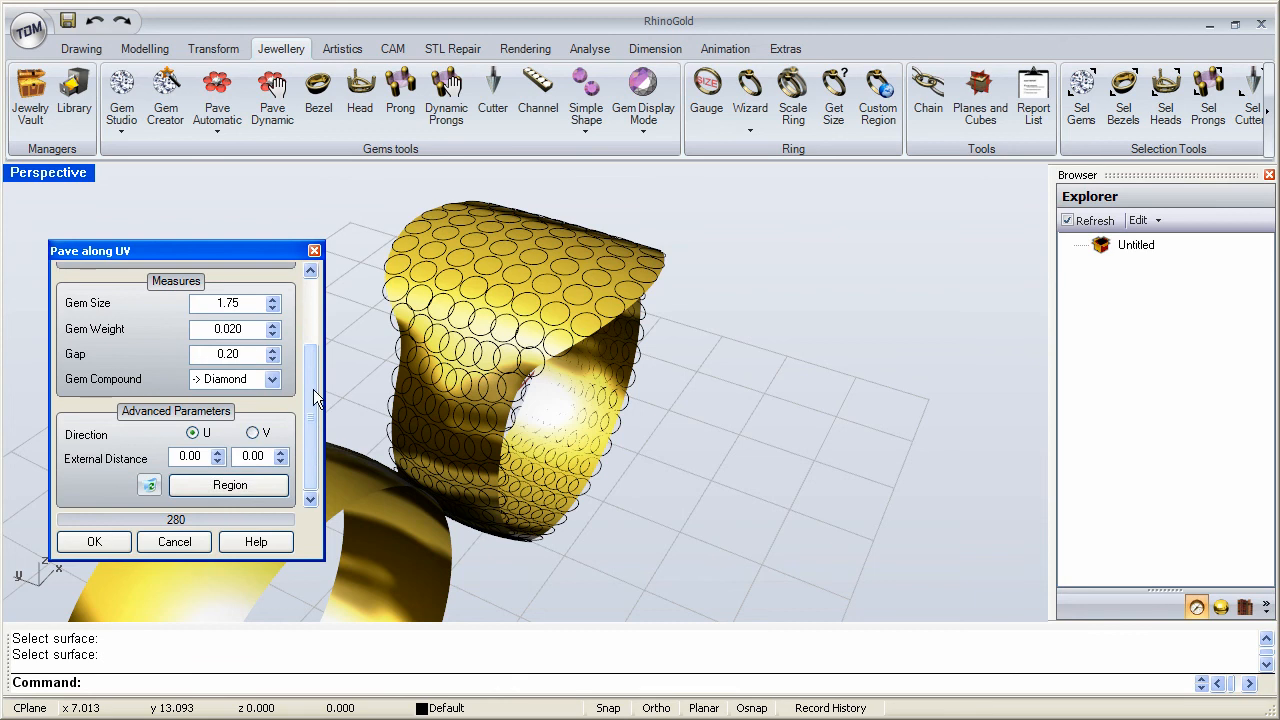
{"action": "left_click", "coordinate": [253, 434]}
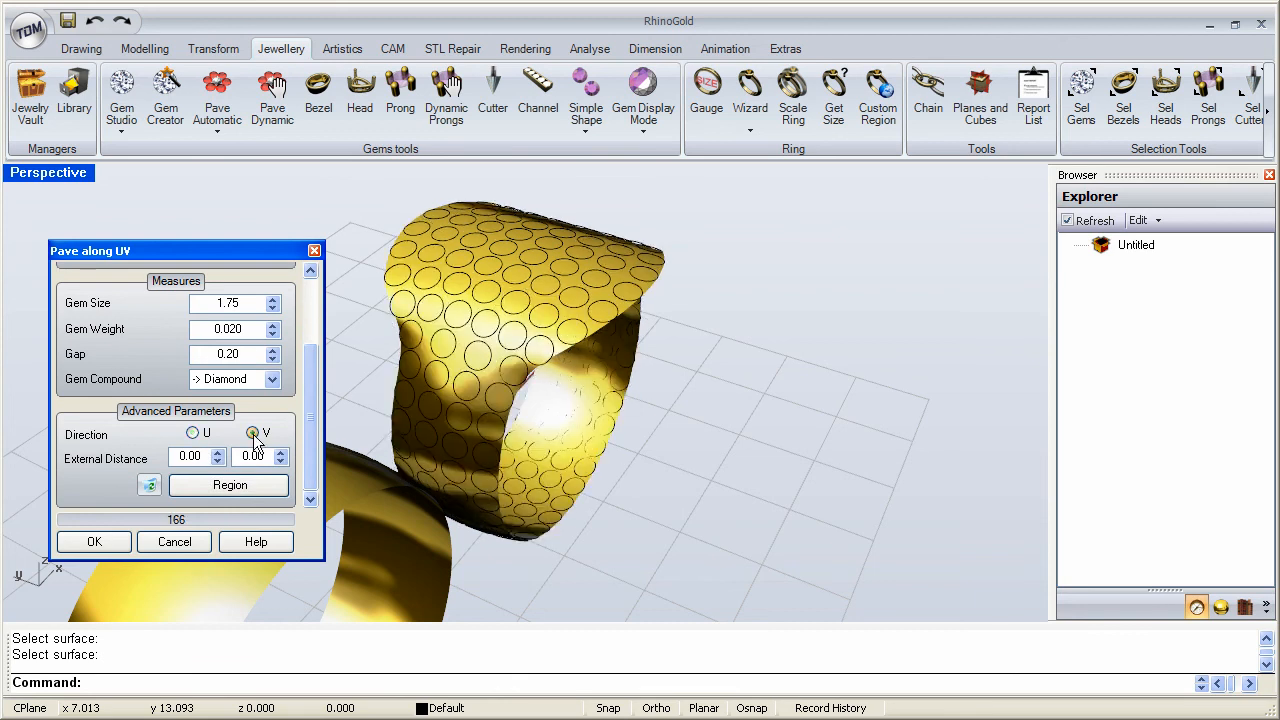
{"action": "right_click_drag", "start_coordinate": [580, 420], "coordinate": [507, 420]}
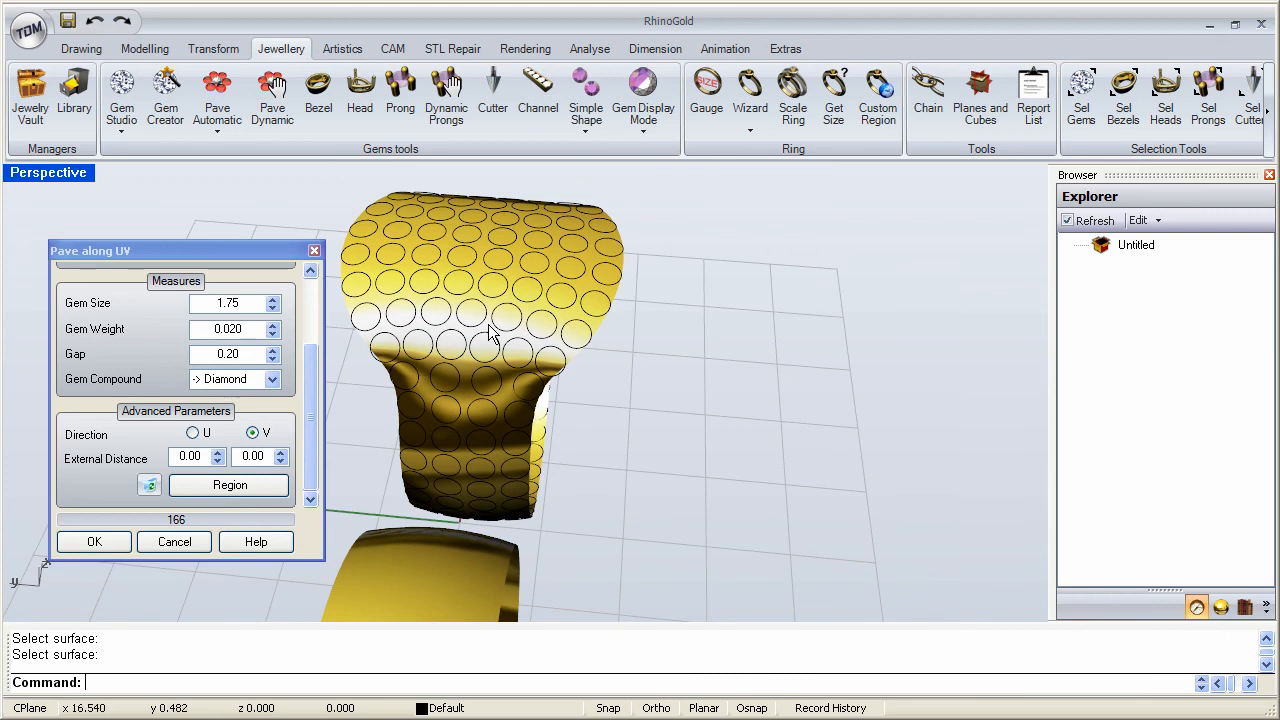
{"action": "right_click_drag", "start_coordinate": [491, 337], "coordinate": [490, 427]}
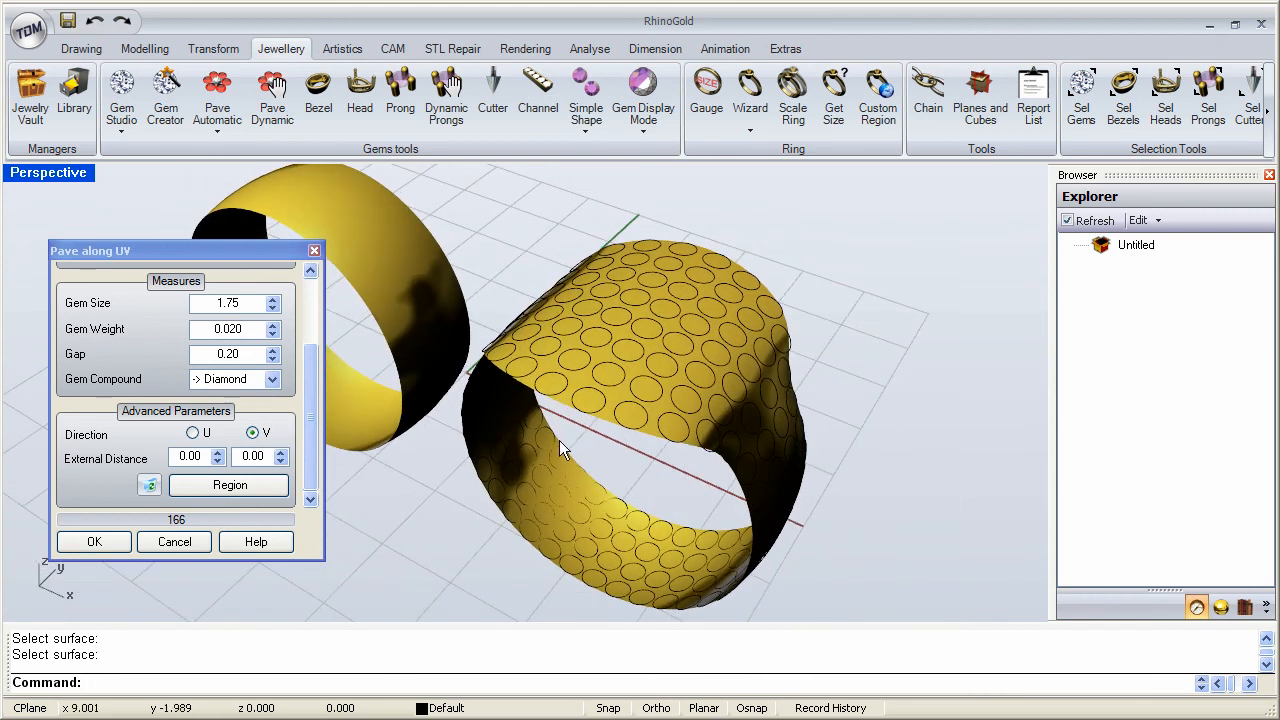
Step: Try a first external distance of 0.05, reset it to 0.00, and set the second to 0.20 after trying 0.25
{"action": "left_click", "coordinate": [218, 452]}
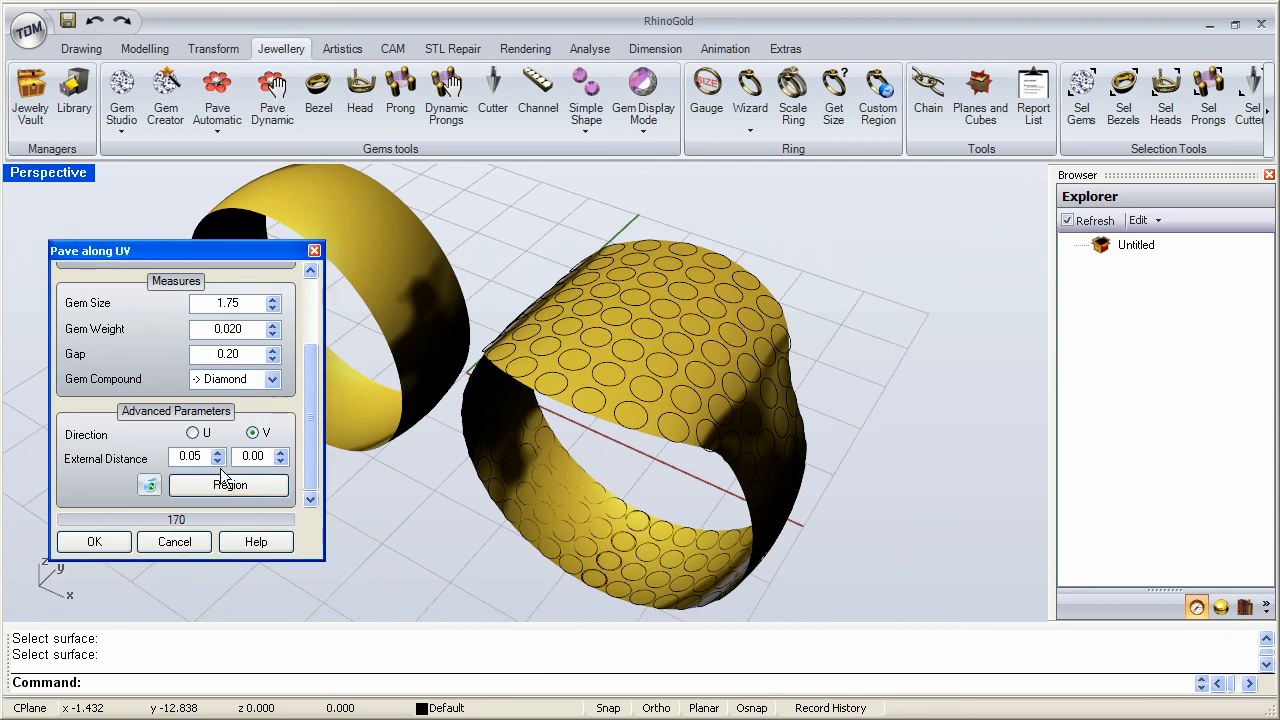
{"action": "left_click", "coordinate": [218, 461]}
{"action": "left_click", "coordinate": [282, 452]}
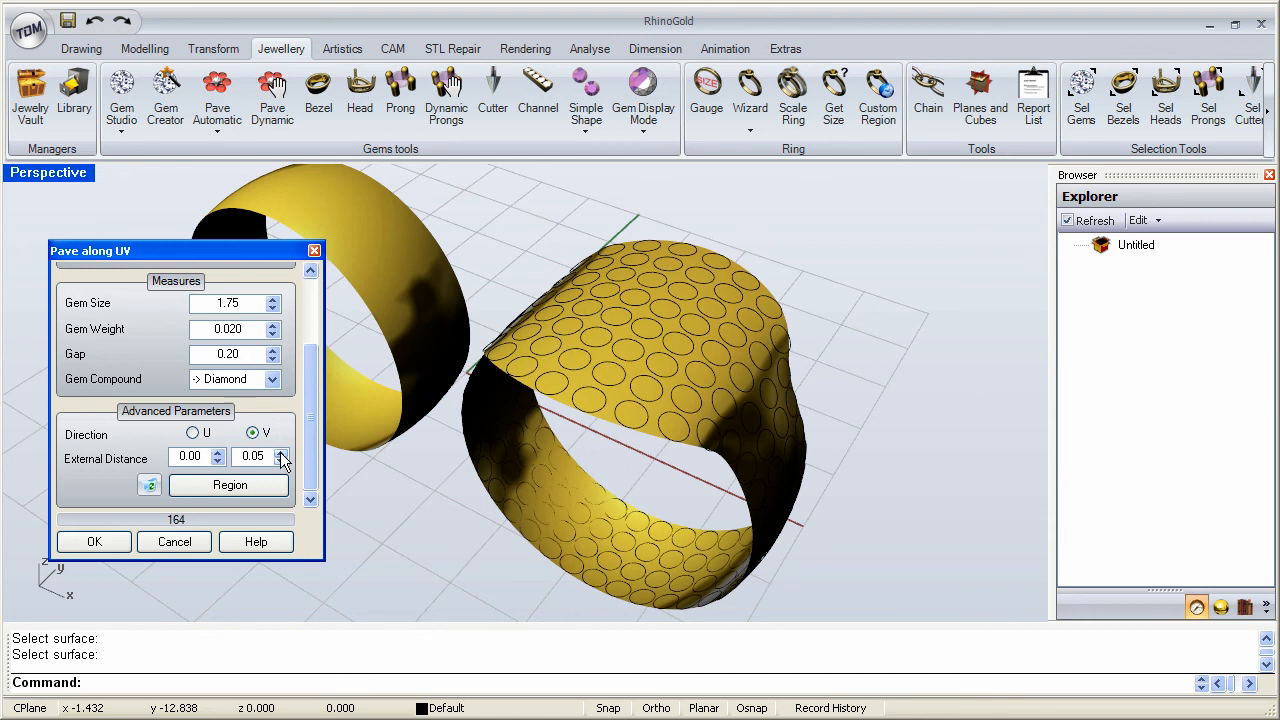
{"action": "left_click", "coordinate": [282, 452]}
{"action": "left_click", "coordinate": [282, 452]}
{"action": "left_click", "coordinate": [282, 452]}
{"action": "left_click", "coordinate": [282, 452]}
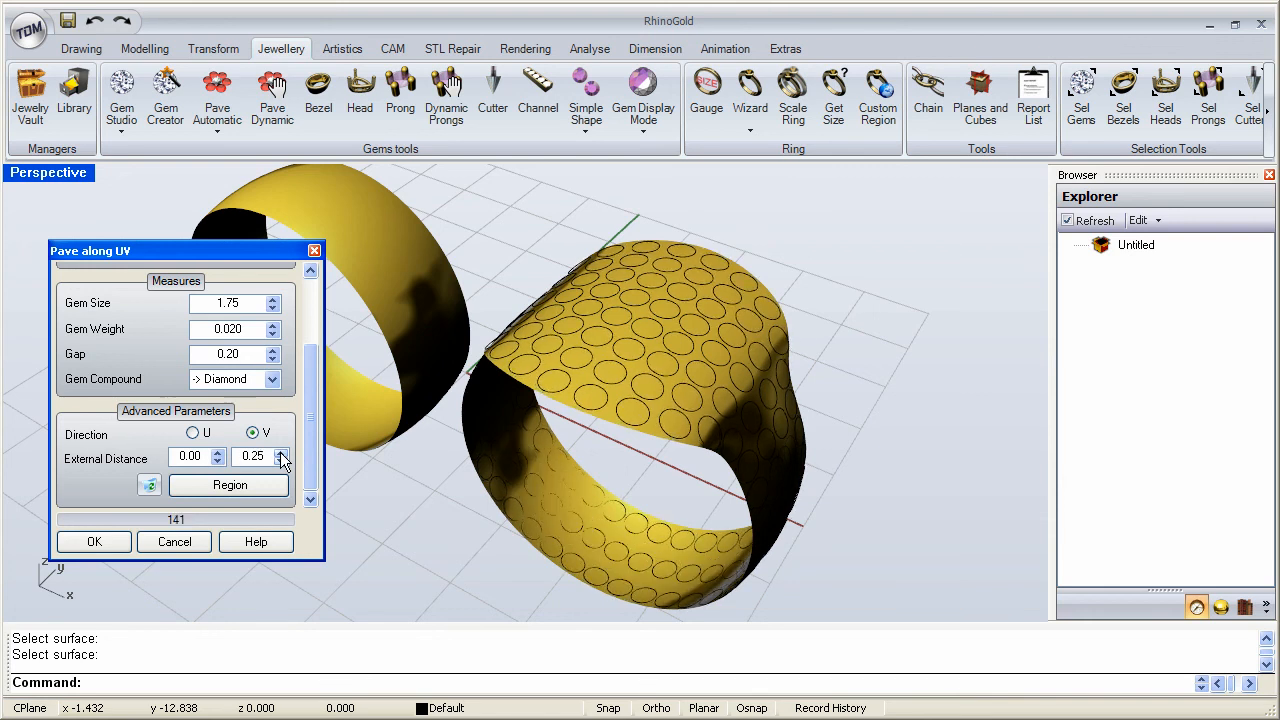
{"action": "left_click", "coordinate": [282, 461]}
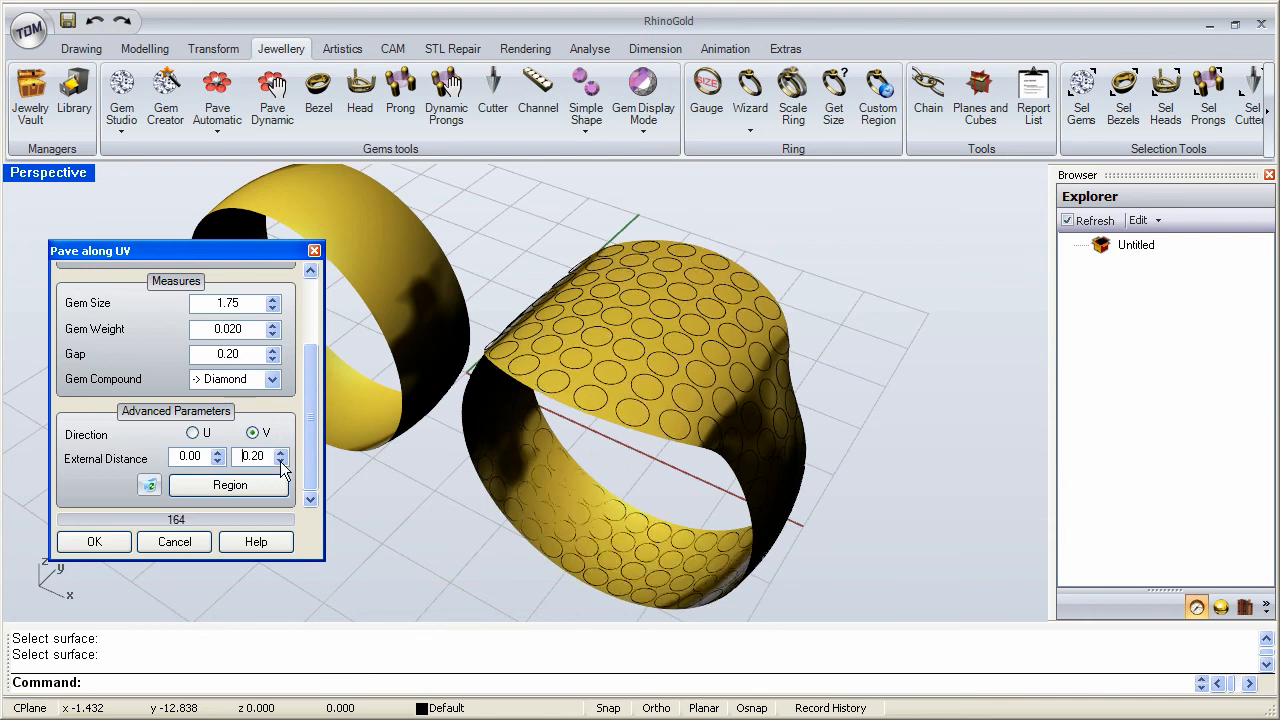
{"action": "right_click_drag", "start_coordinate": [633, 603], "coordinate": [540, 485]}
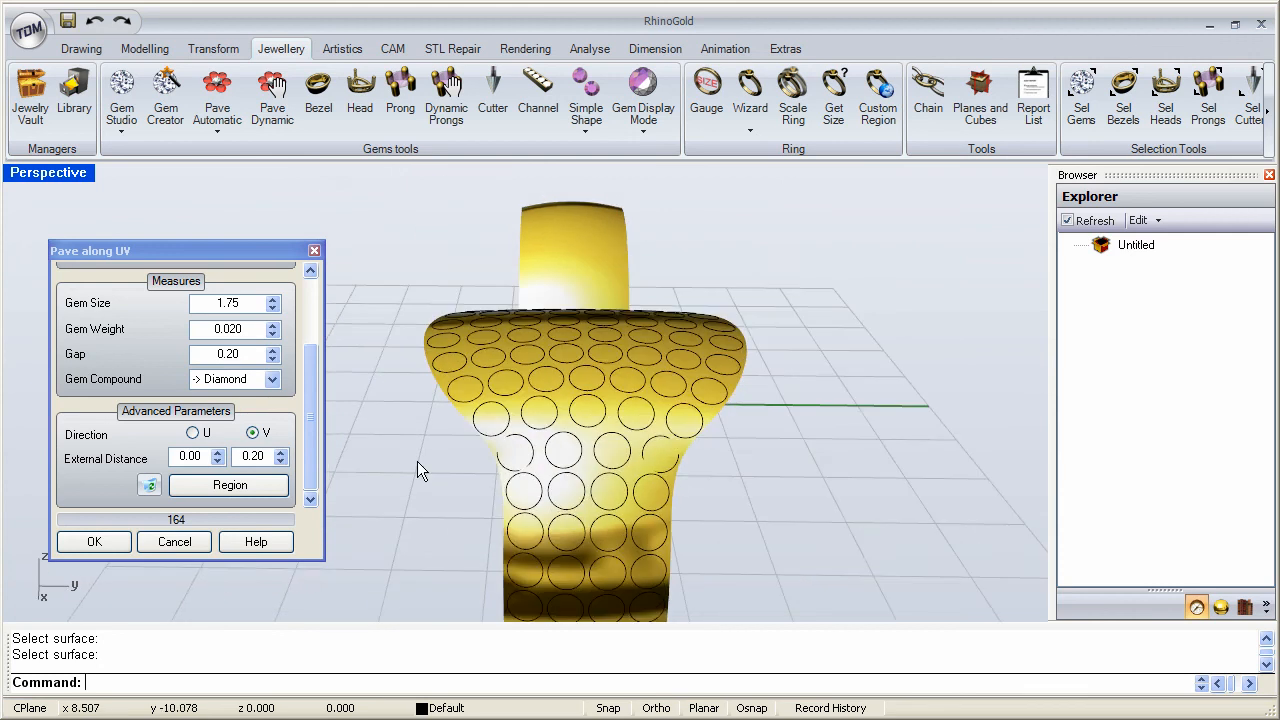
Step: Set the gem size of the signet ring's pave to 1.65
{"action": "left_click_drag", "start_coordinate": [312, 390], "coordinate": [321, 308]}
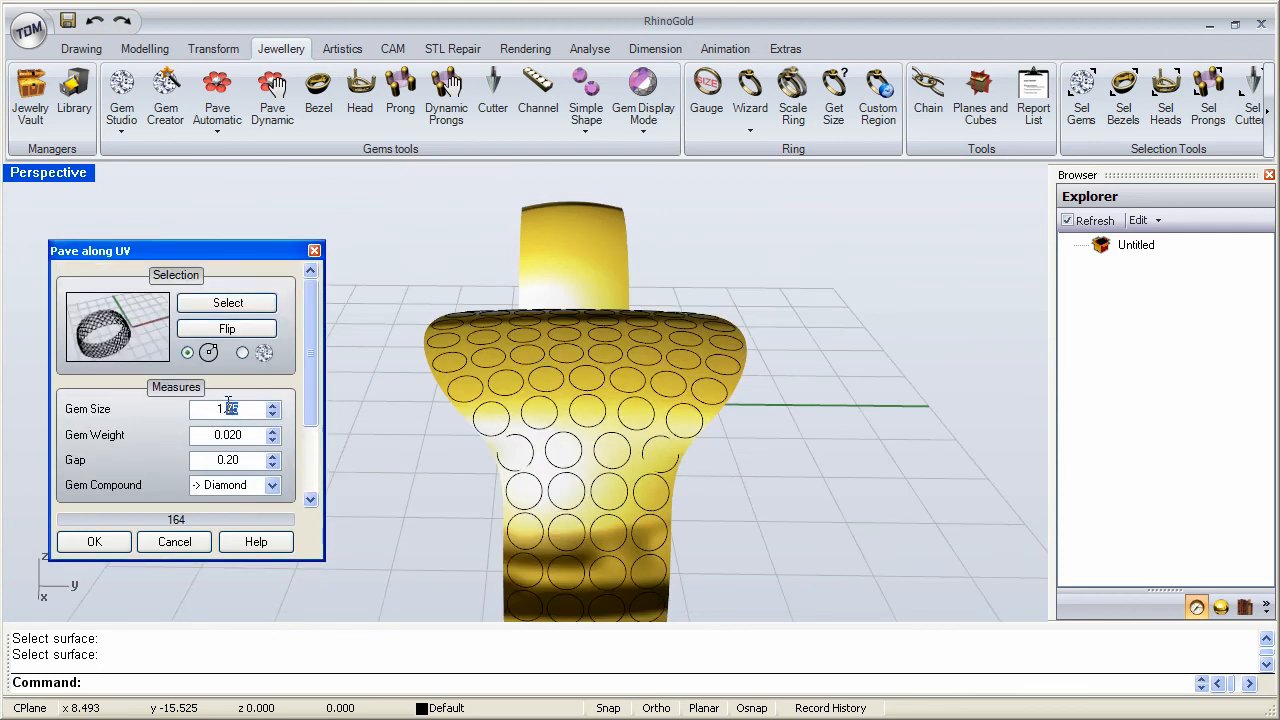
{"action": "type", "text": "65"}
{"action": "left_click", "coordinate": [247, 437]}
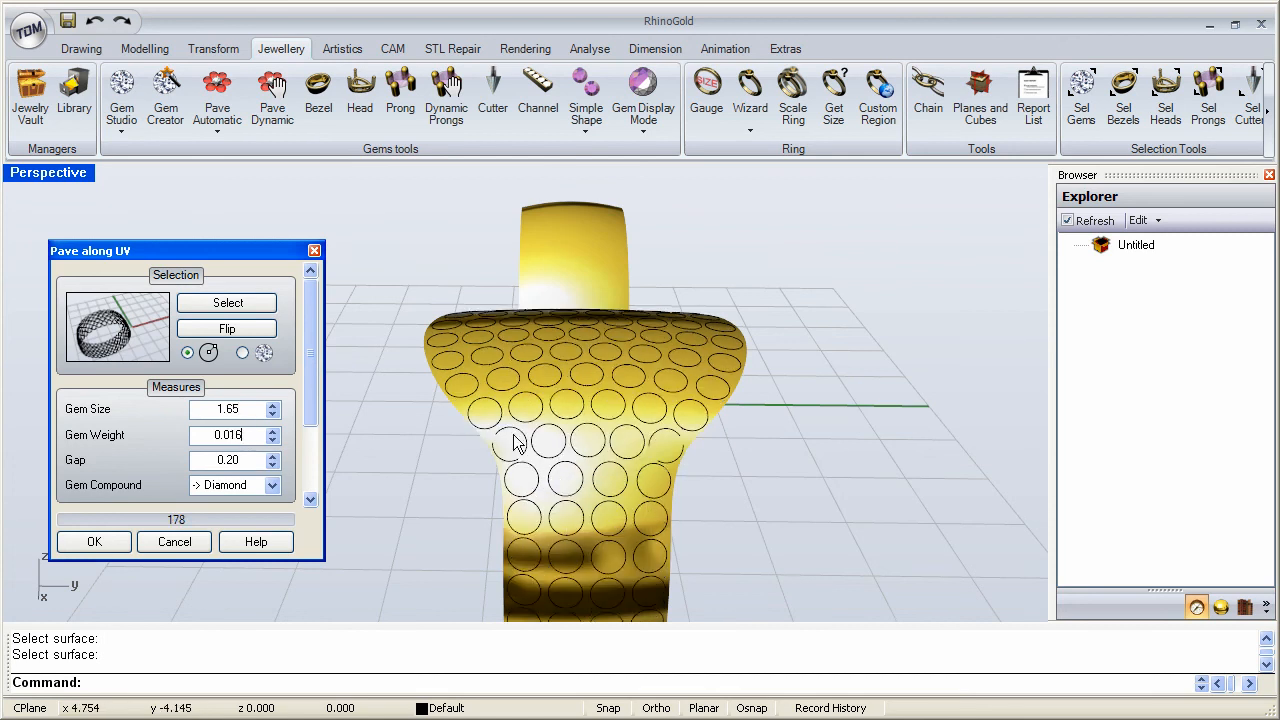
Step: Check the gem layout around the signet ring and generate the diamond pave on its surface
{"action": "right_click_drag", "start_coordinate": [516, 440], "coordinate": [330, 478]}
{"action": "right_click_drag", "start_coordinate": [560, 430], "coordinate": [615, 366]}
{"action": "right_click_drag", "start_coordinate": [628, 401], "coordinate": [684, 405]}
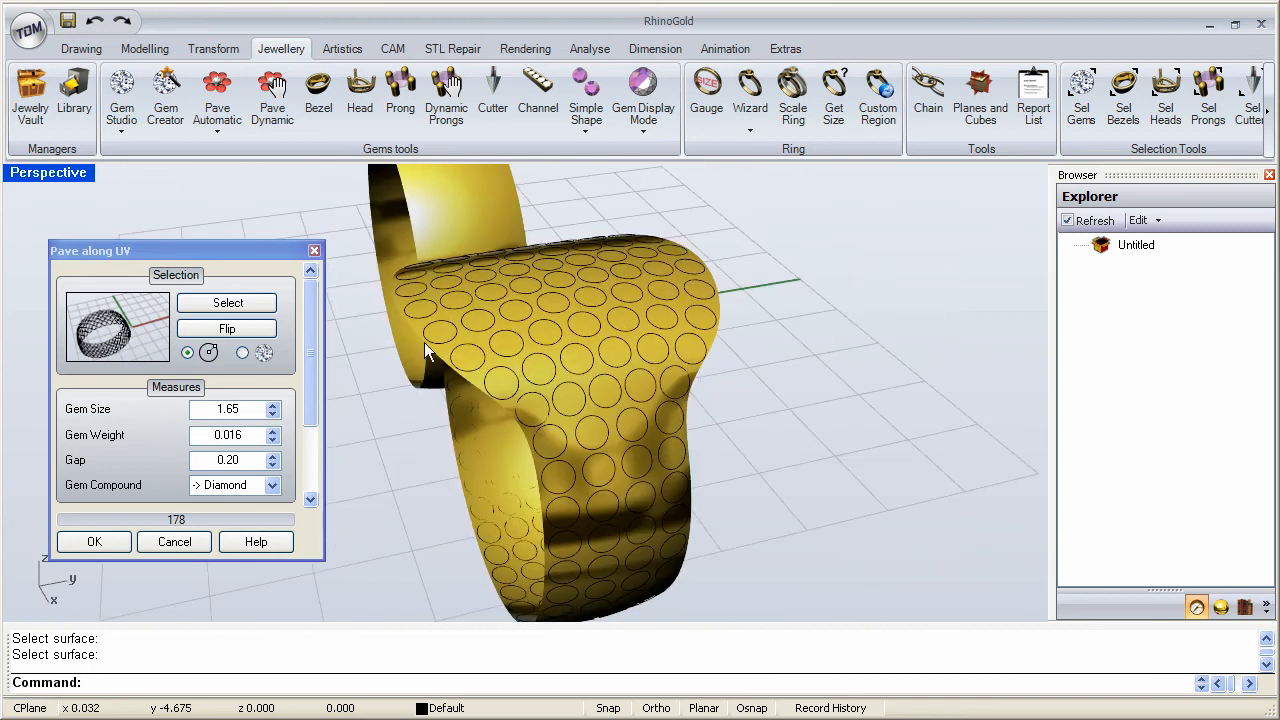
{"action": "right_click_drag", "start_coordinate": [424, 342], "coordinate": [546, 414]}
{"action": "right_click_drag", "start_coordinate": [568, 331], "coordinate": [347, 355]}
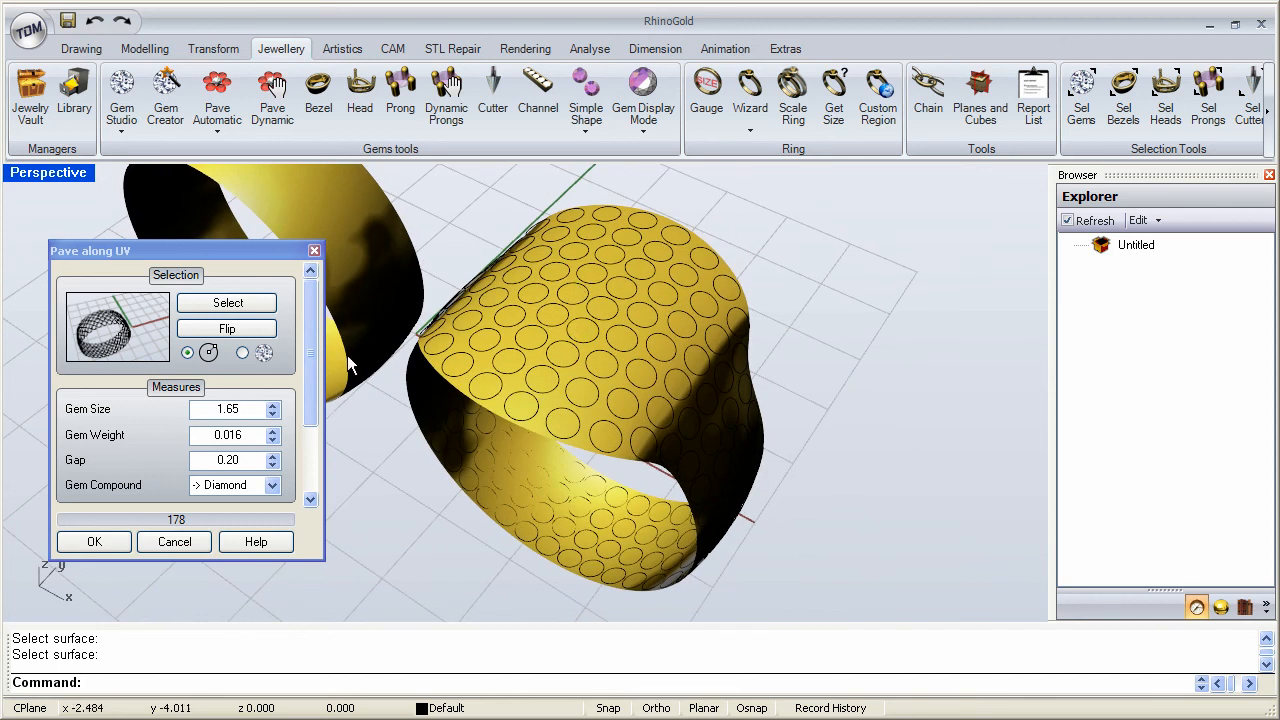
{"action": "right_click_drag", "start_coordinate": [372, 435], "coordinate": [410, 470]}
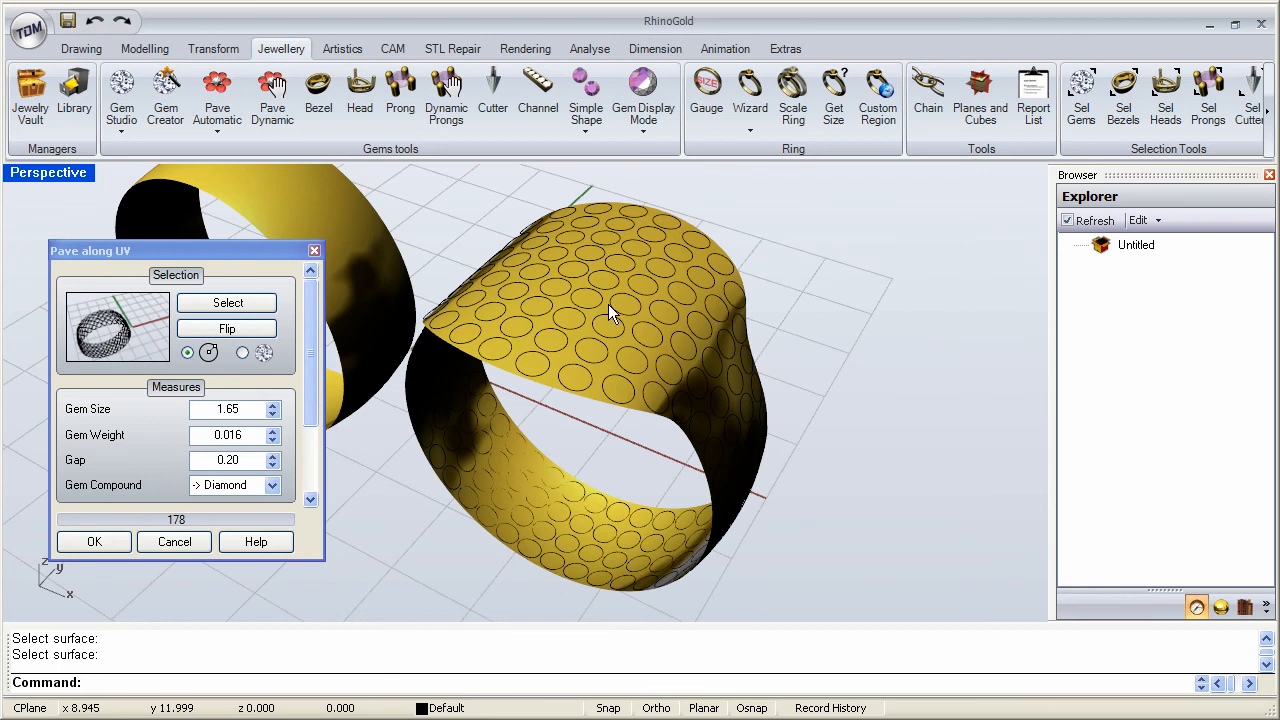
{"action": "left_click", "coordinate": [311, 400]}
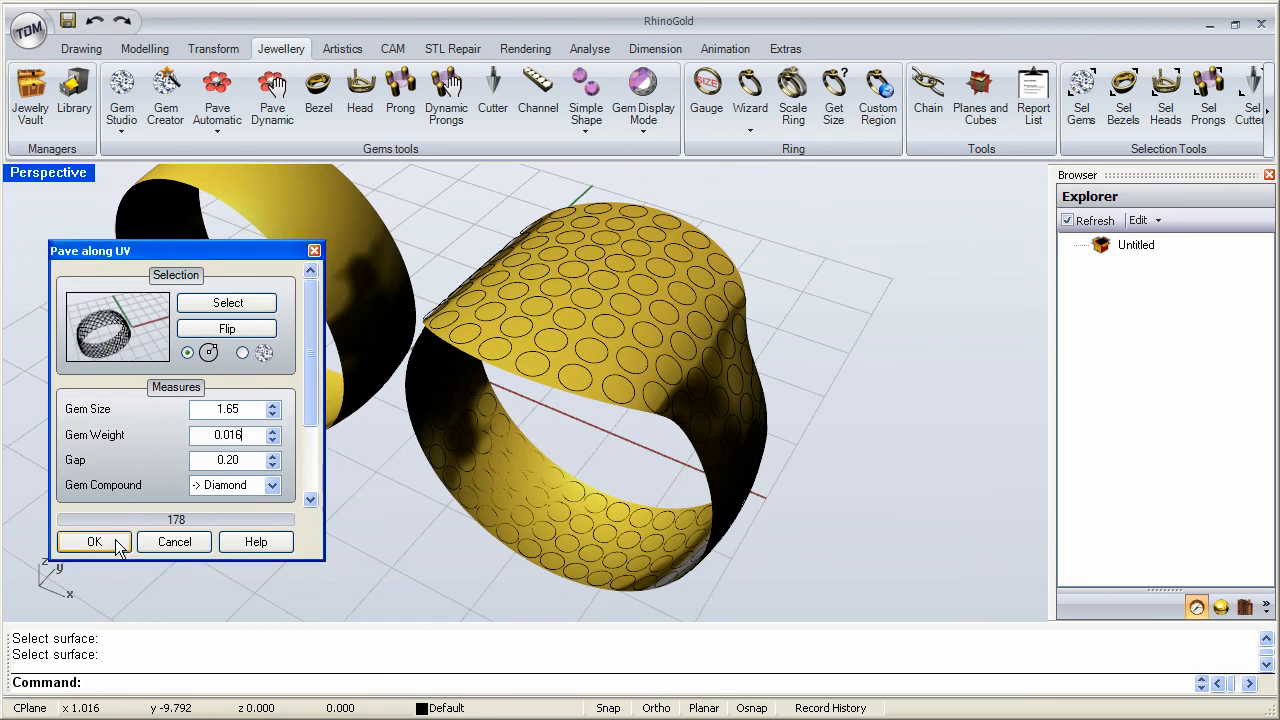
{"action": "left_click", "coordinate": [118, 545]}
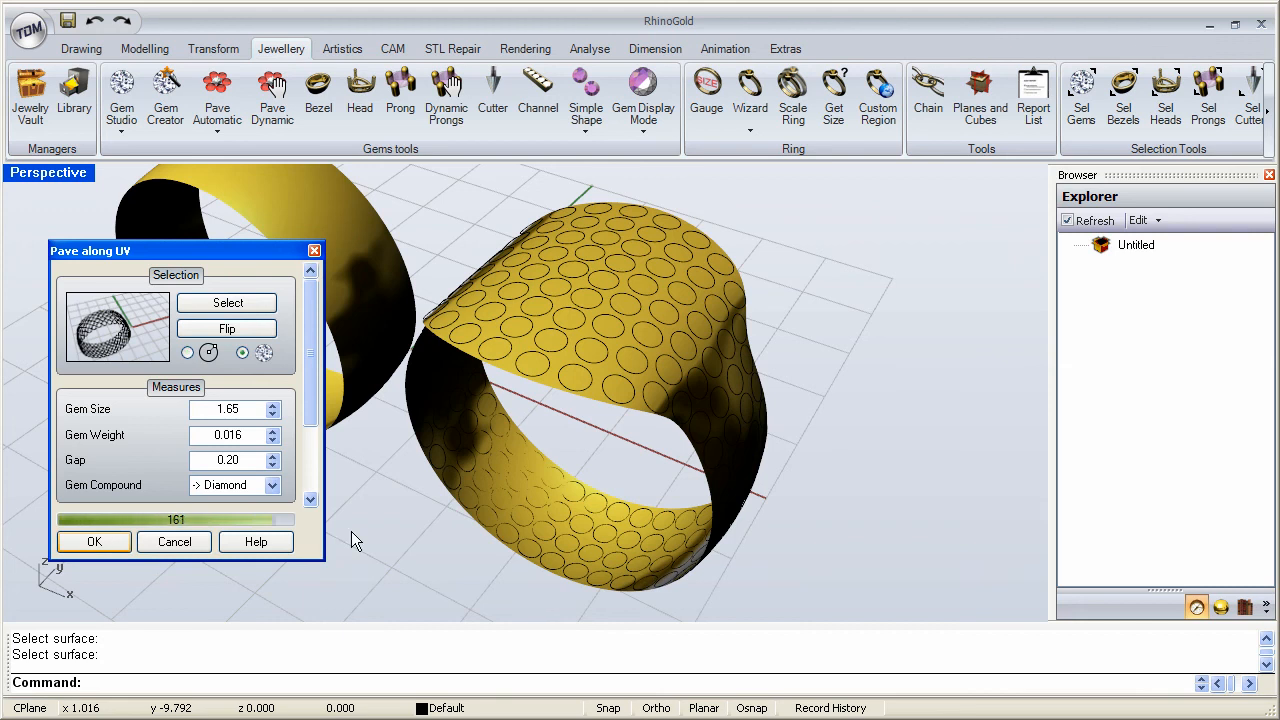